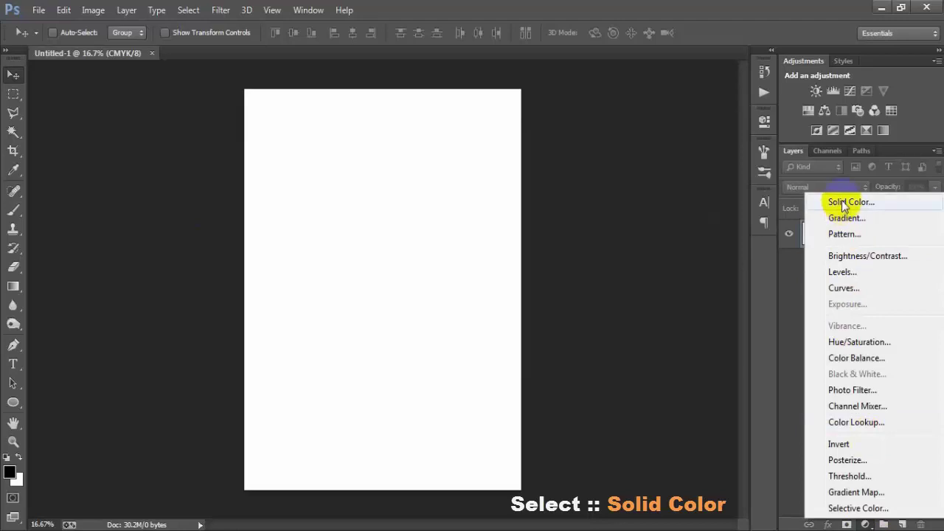
- Add a Solid Color fill layer in dark grey #4a4a4a and create a new empty layer above it
{"action": "left_click", "coordinate": [848, 203]}
{"action": "left_click", "coordinate": [516, 320]}
{"action": "left_click", "coordinate": [867, 185]}
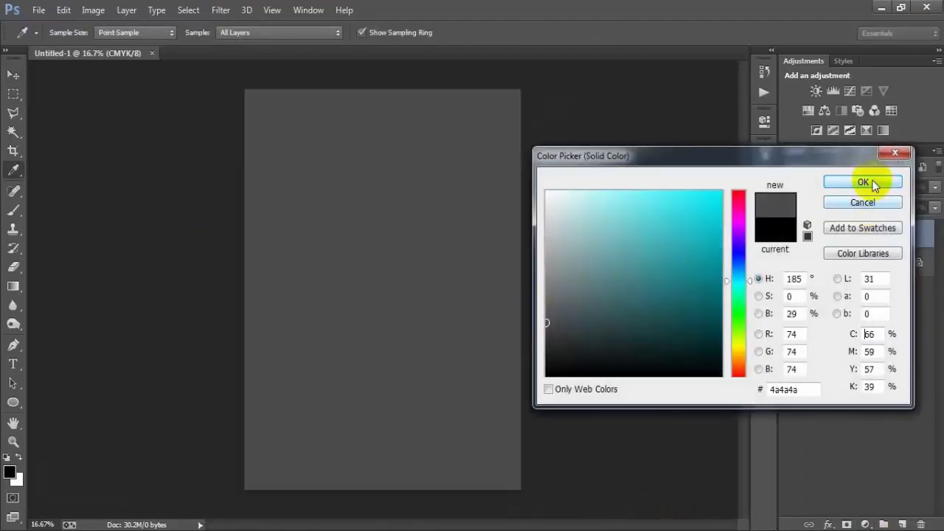
{"action": "left_click", "coordinate": [902, 524]}
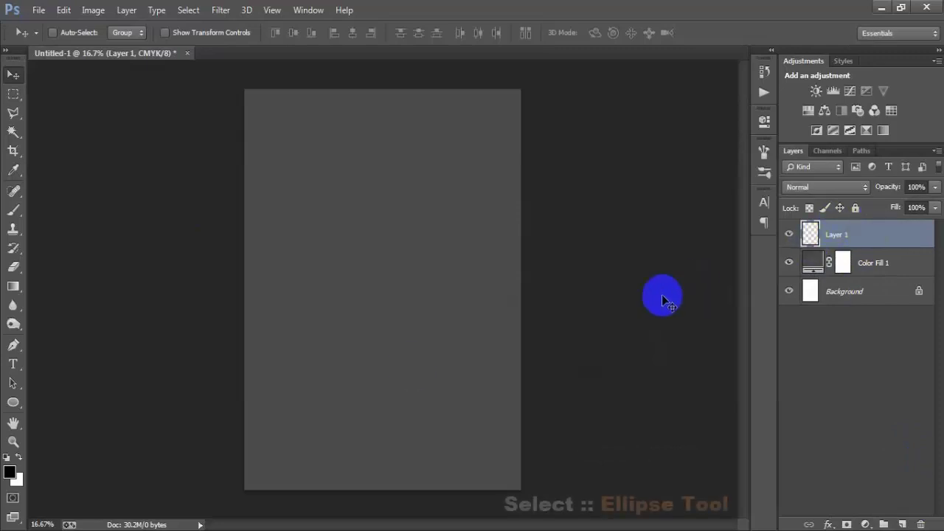
{"action": "left_click", "coordinate": [13, 402]}
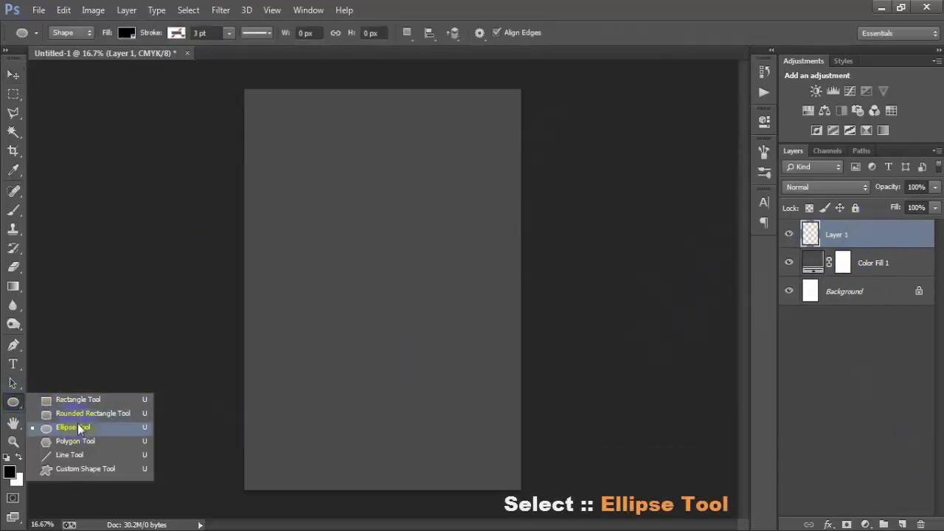
{"action": "left_click", "coordinate": [112, 428]}
{"action": "left_click_drag", "start_coordinate": [327, 217], "coordinate": [383, 270]}
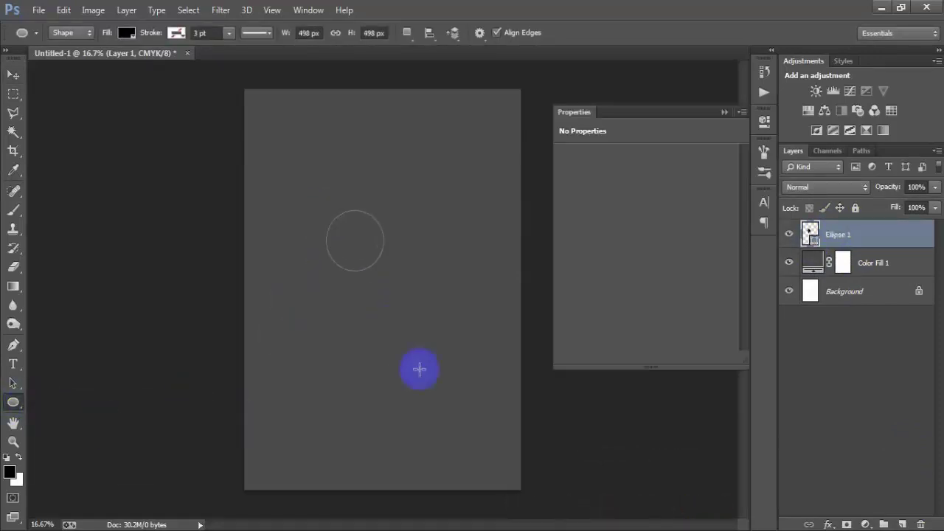
{"action": "left_click_drag", "start_coordinate": [425, 379], "coordinate": [486, 448]}
{"action": "key", "text": "ctrl+z"}
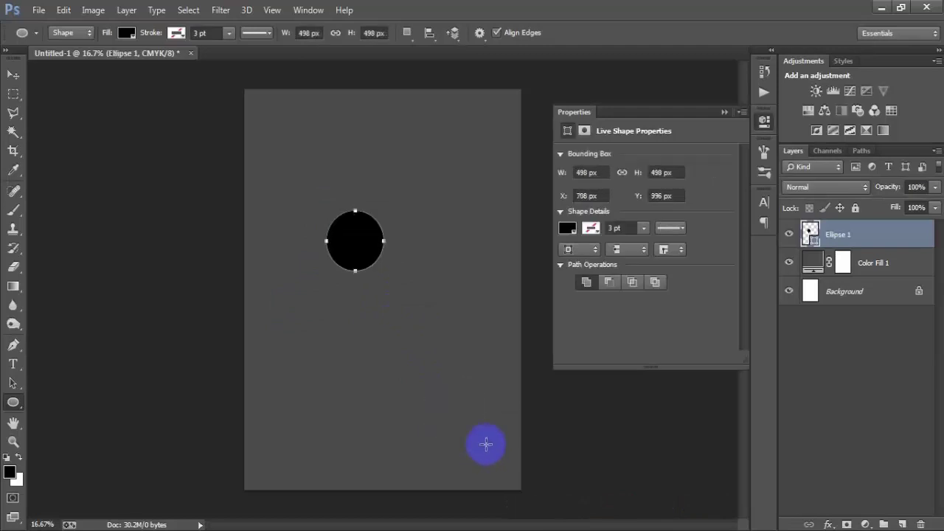
{"action": "key", "text": "ctrl+alt+z"}
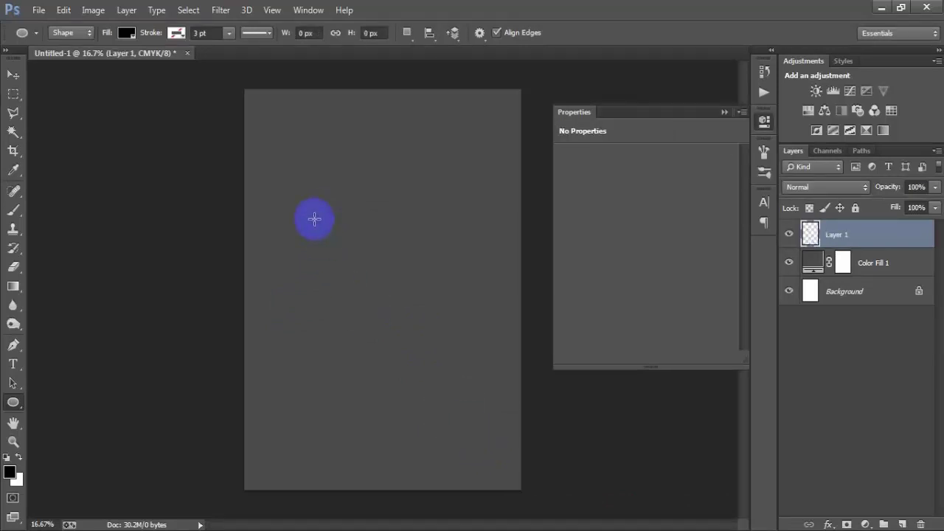
- Draw a black circle about 1668 px across with the Ellipse Tool and place it near the middle of the canvas
{"action": "left_click_drag", "start_coordinate": [314, 218], "coordinate": [506, 502]}
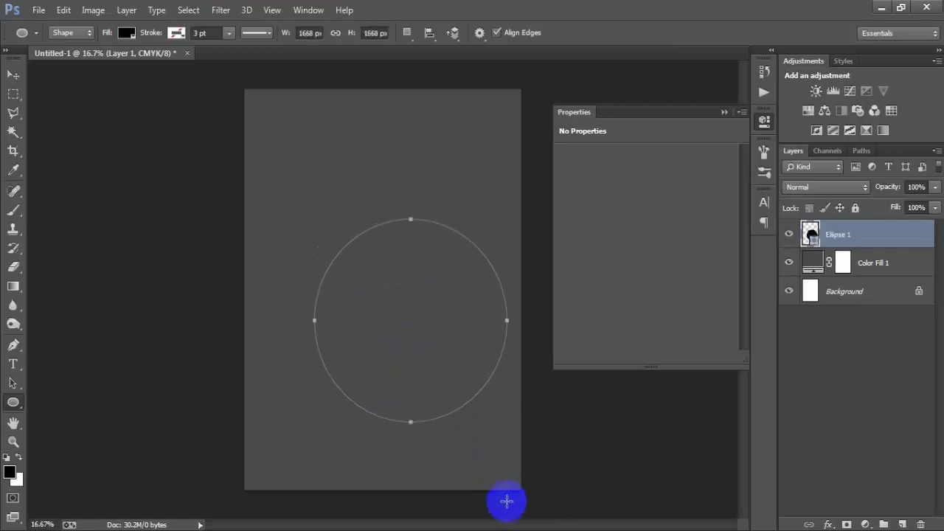
{"action": "left_click", "coordinate": [14, 74]}
{"action": "left_click_drag", "start_coordinate": [400, 308], "coordinate": [390, 279]}
- Align the circle's horizontal center with the Background layer and leave only the circle's layer selected
{"action": "left_click", "coordinate": [853, 297], "text": "ctrl"}
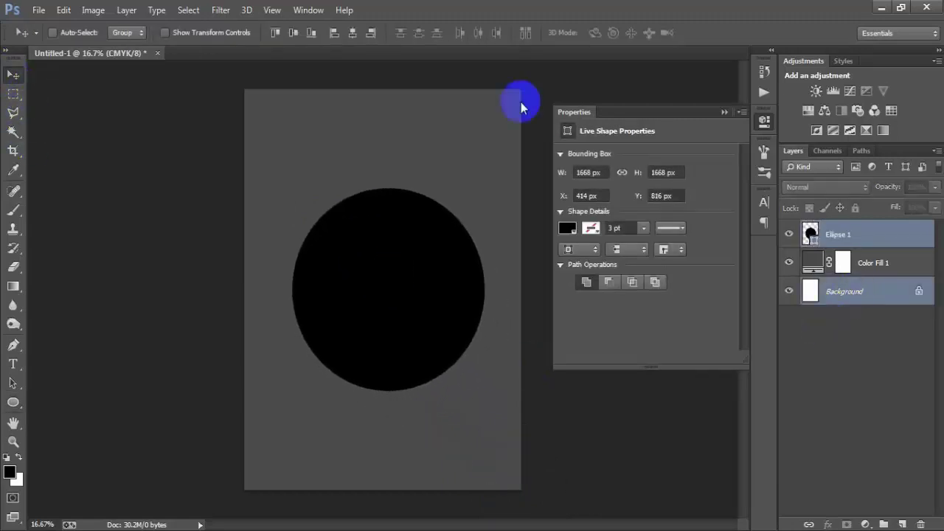
{"action": "left_click", "coordinate": [352, 32]}
{"action": "left_click", "coordinate": [906, 235]}
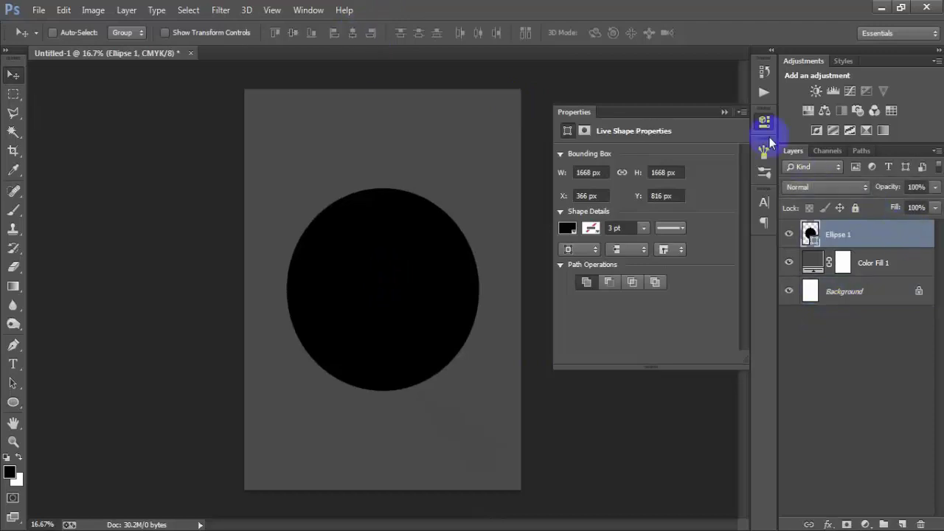
{"action": "left_click", "coordinate": [725, 112]}
{"action": "left_click", "coordinate": [789, 235]}
{"action": "left_click", "coordinate": [789, 234]}
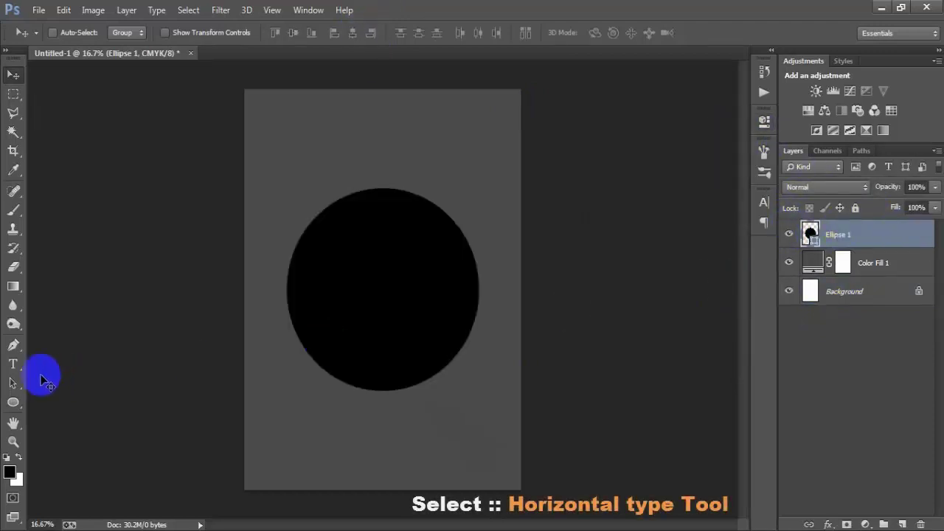
- Add the horizontal text "I DON'T NEED" along the circle's upper edge at 76.61 pt
{"action": "left_click", "coordinate": [16, 367]}
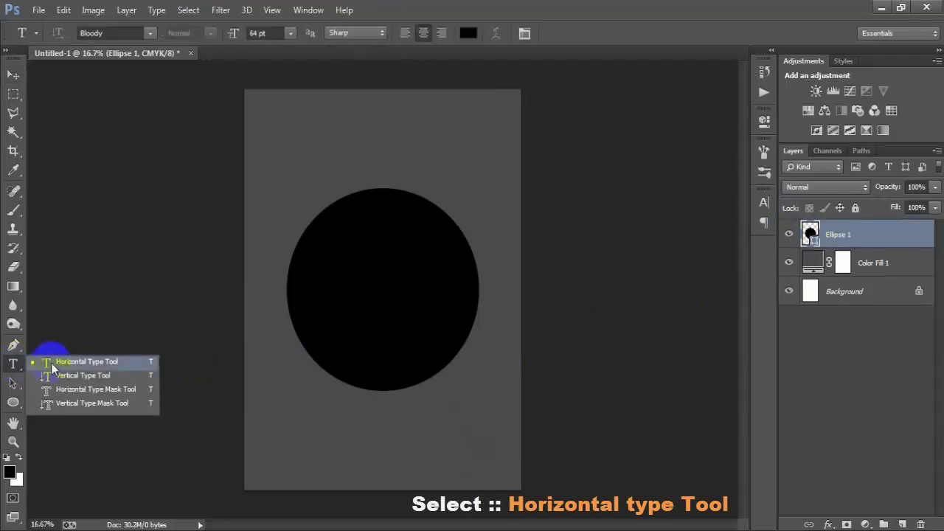
{"action": "left_click", "coordinate": [49, 363]}
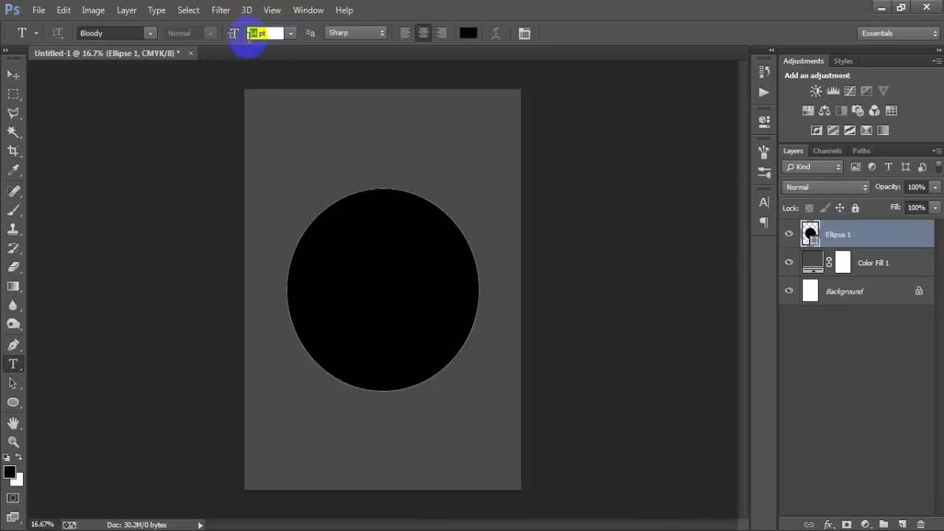
{"action": "type", "text": "76.61"}
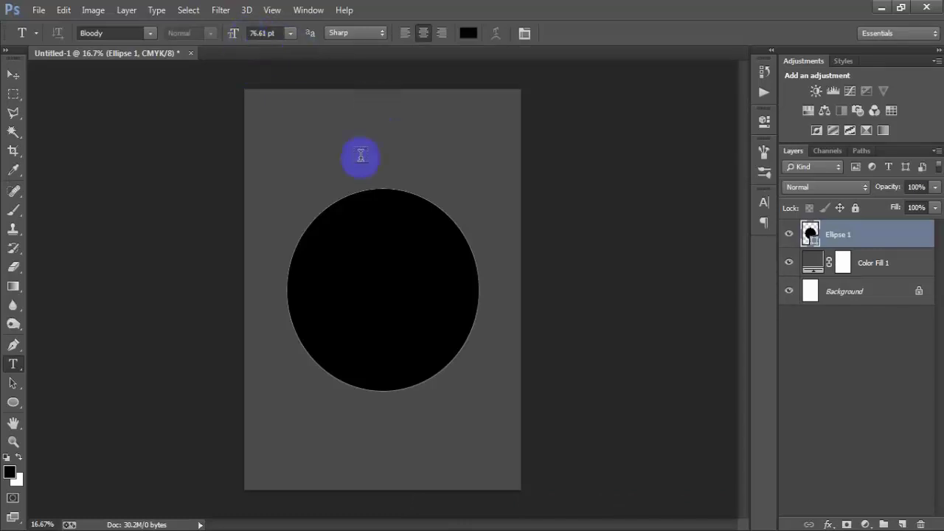
{"action": "left_click", "coordinate": [375, 189]}
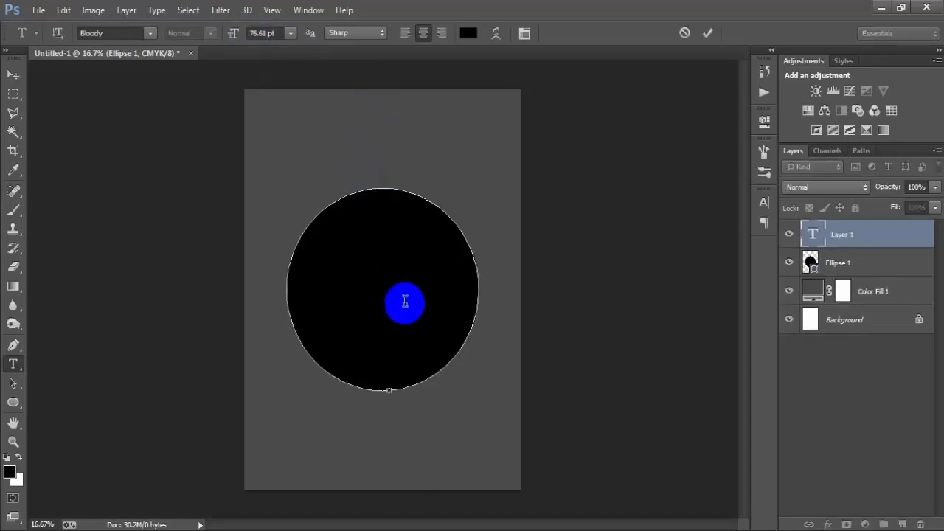
{"action": "key", "text": "ctrl"}
{"action": "type", "text": "I DON'T NEED"}
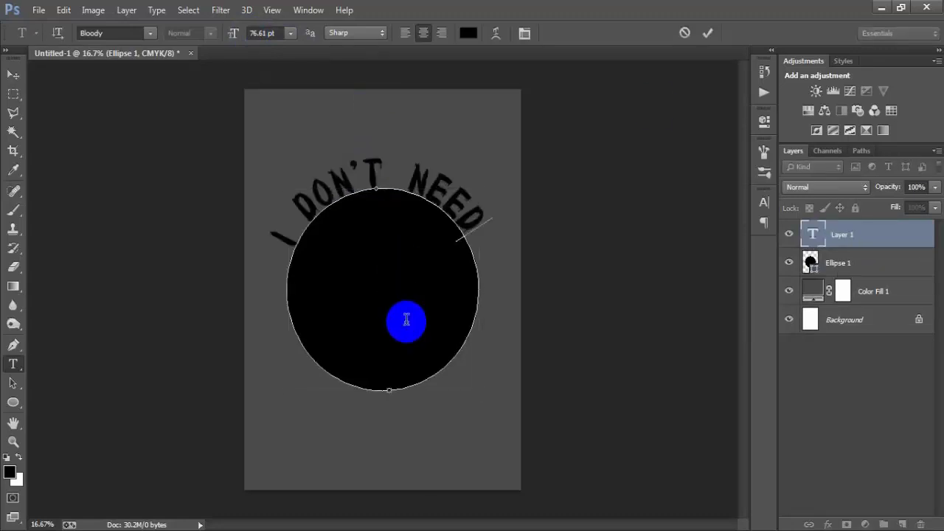
{"action": "left_click", "coordinate": [709, 33]}
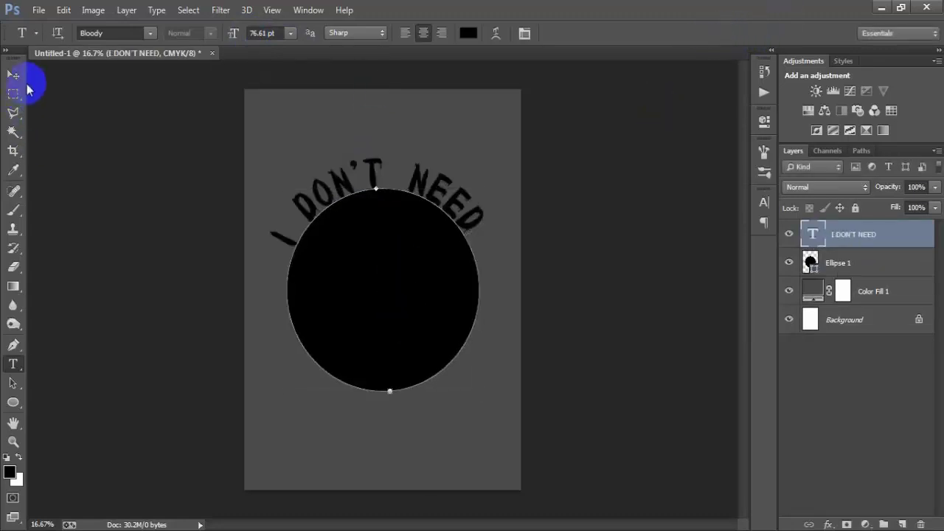
- Rotate the curved text clockwise by about 2.6° with Free Transform
{"action": "left_click", "coordinate": [13, 74]}
{"action": "key", "text": "ctrl+t"}
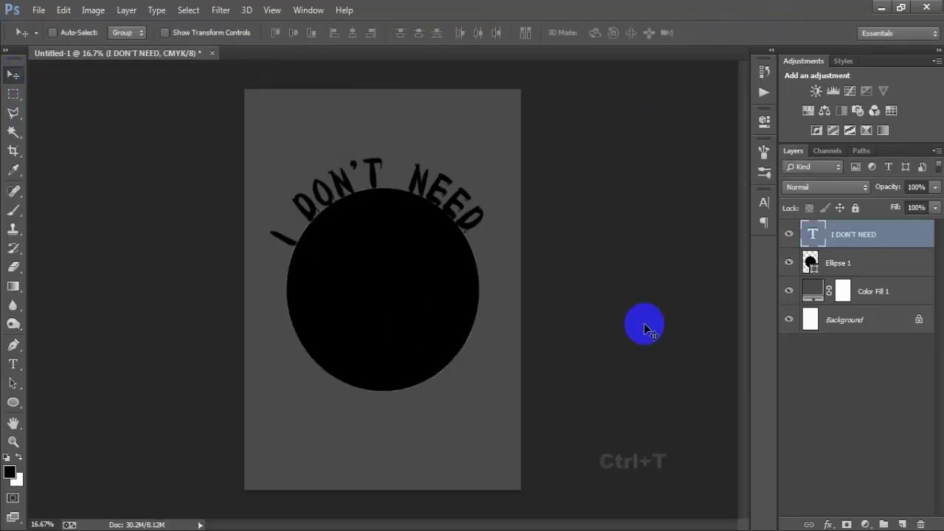
{"action": "left_click_drag", "start_coordinate": [495, 452], "coordinate": [500, 481]}
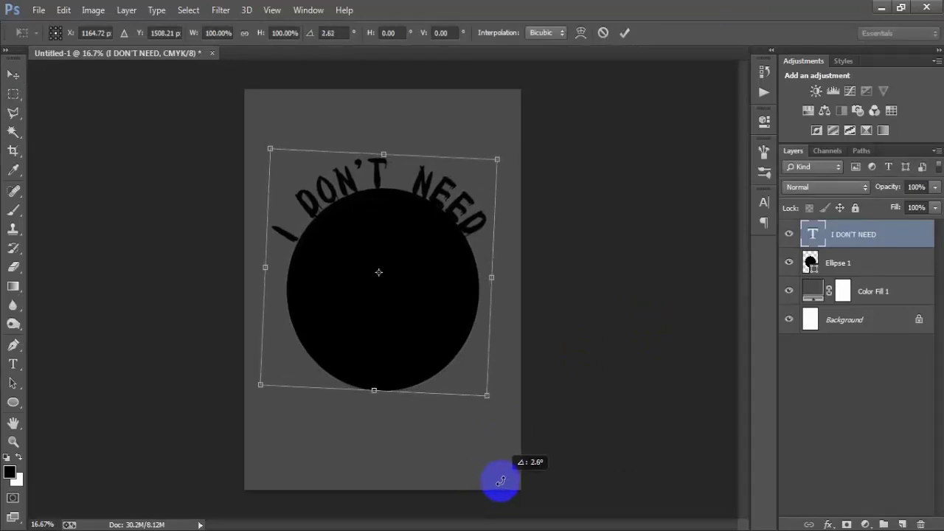
{"action": "left_click", "coordinate": [624, 33]}
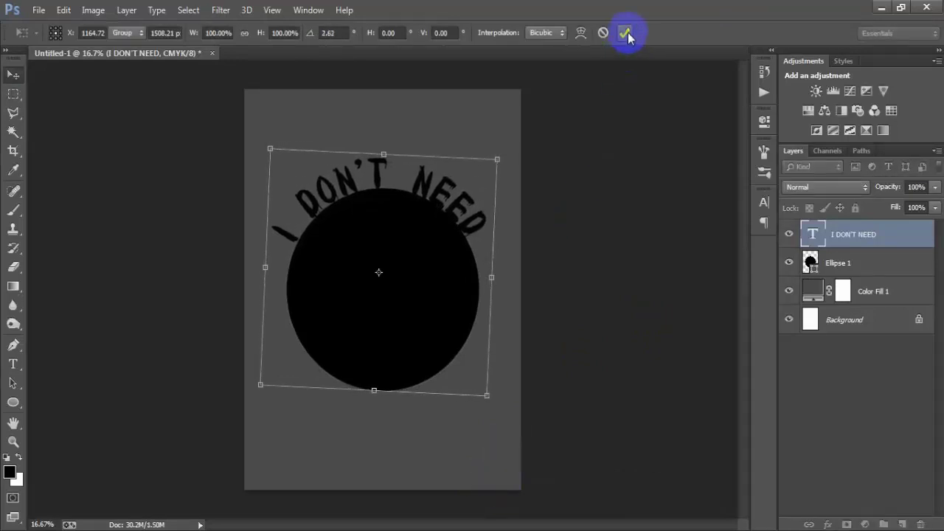
- Nudge the circle slightly down so the dripping ends of the letters stand clear of its edge
{"action": "left_click", "coordinate": [854, 270]}
{"action": "key", "text": "shift+Down"}
{"action": "key", "text": "shift+Down"}
{"action": "key", "text": "shift+Down"}
{"action": "key", "text": "shift+Down"}
{"action": "key", "text": "shift+Down"}
{"action": "key", "text": "shift+Down"}
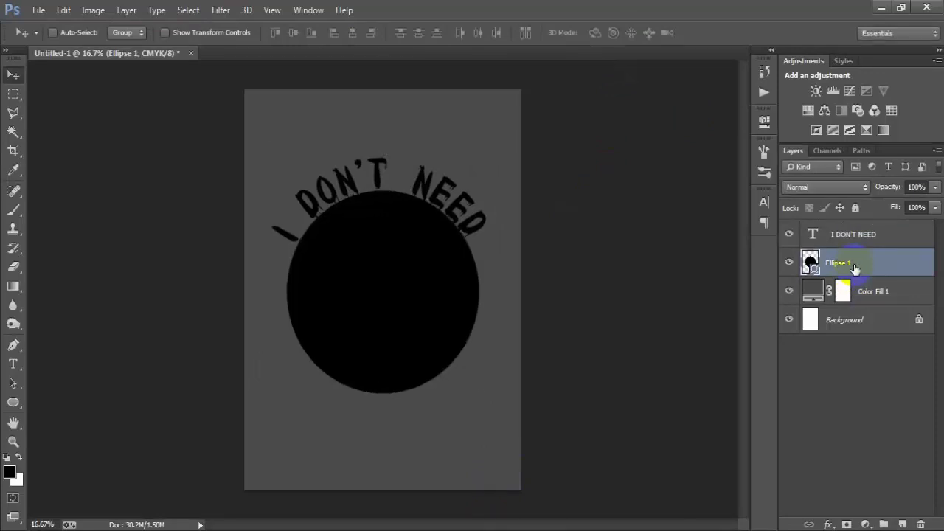
{"action": "key", "text": "shift+Down"}
{"action": "key", "text": "shift+Down"}
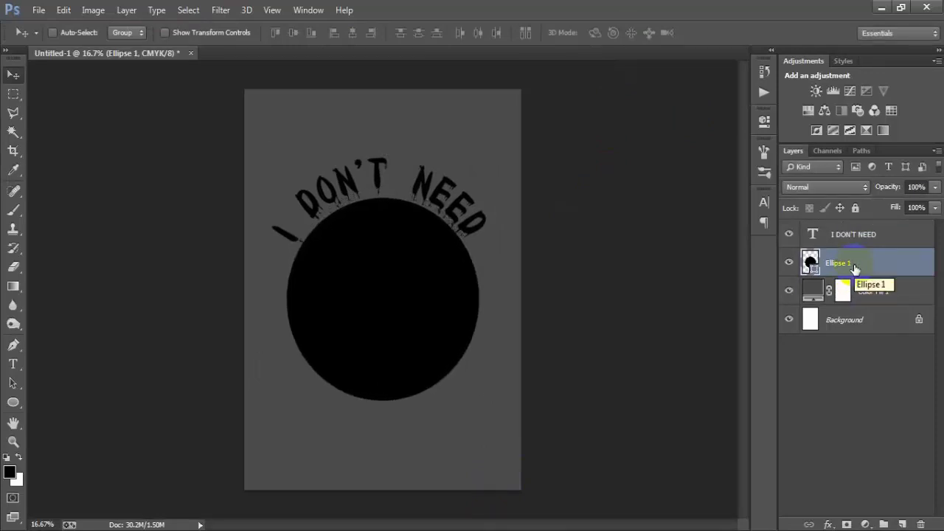
{"action": "key", "text": "shift+Down"}
{"action": "key", "text": "shift+Down"}
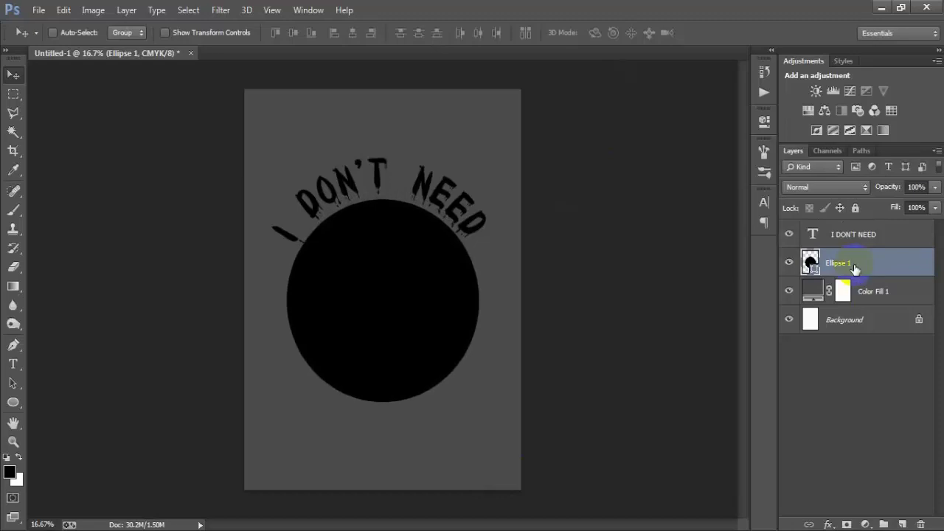
{"action": "key", "text": "shift+Up"}
- Scale the circle to about 97.5% width and nearly its full height with Free Transform
{"action": "key", "text": "ctrl+t"}
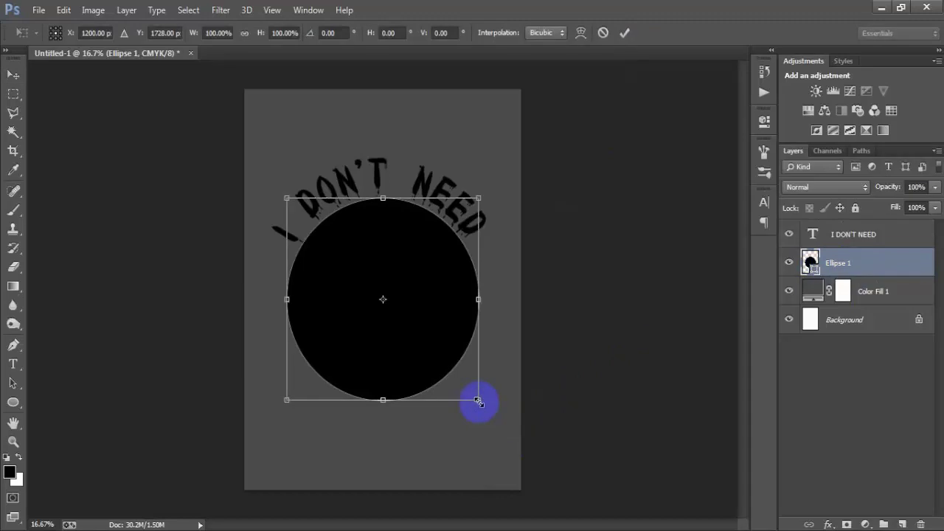
{"action": "left_click_drag", "start_coordinate": [477, 401], "coordinate": [478, 398]}
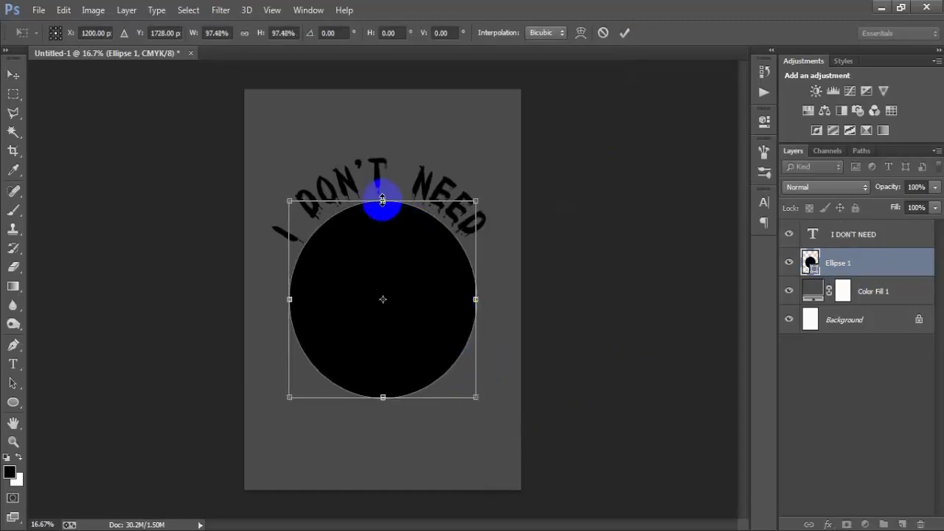
{"action": "left_click_drag", "start_coordinate": [382, 201], "coordinate": [382, 196]}
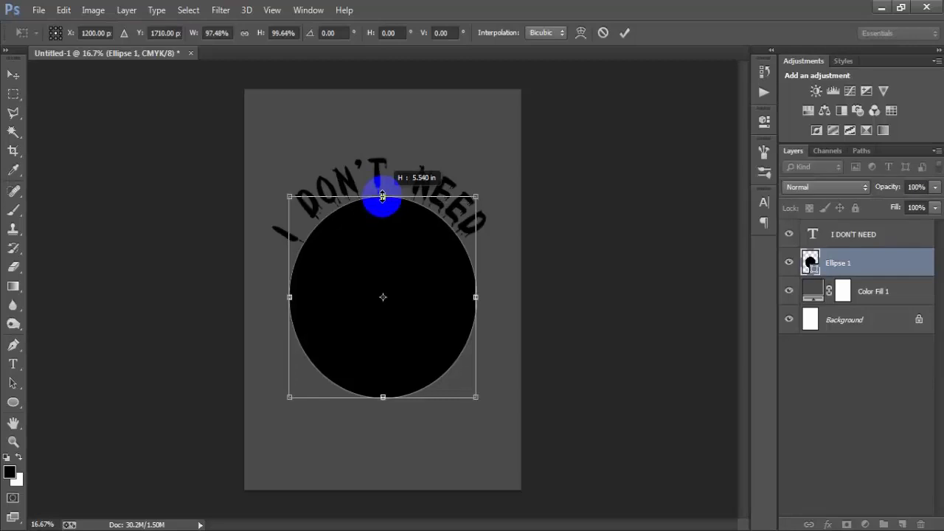
{"action": "left_click", "coordinate": [624, 32]}
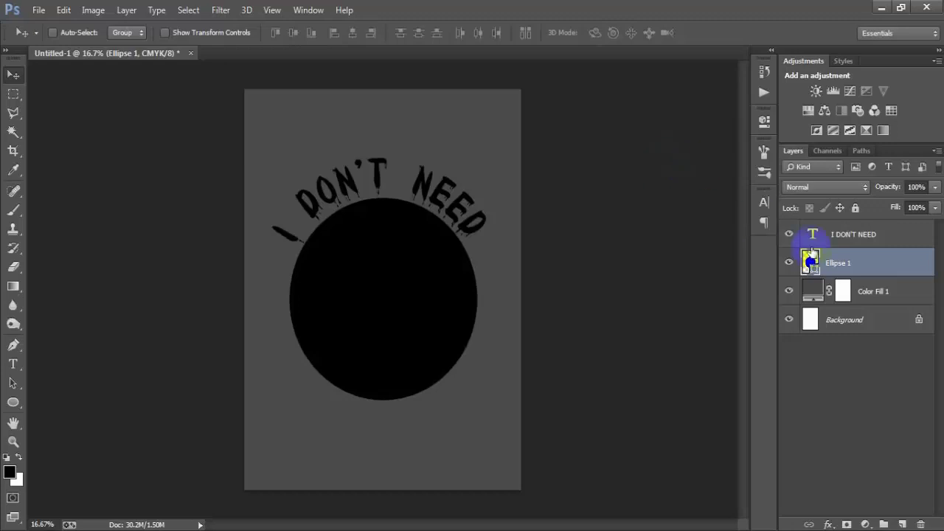
{"action": "left_click", "coordinate": [845, 234], "text": "shift"}
{"action": "left_click", "coordinate": [352, 33]}
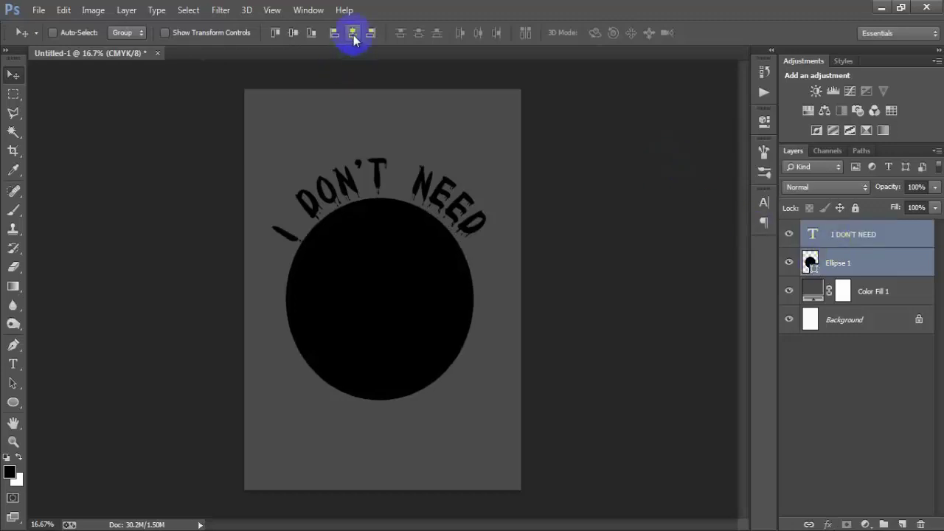
{"action": "key", "text": "ctrl+z"}
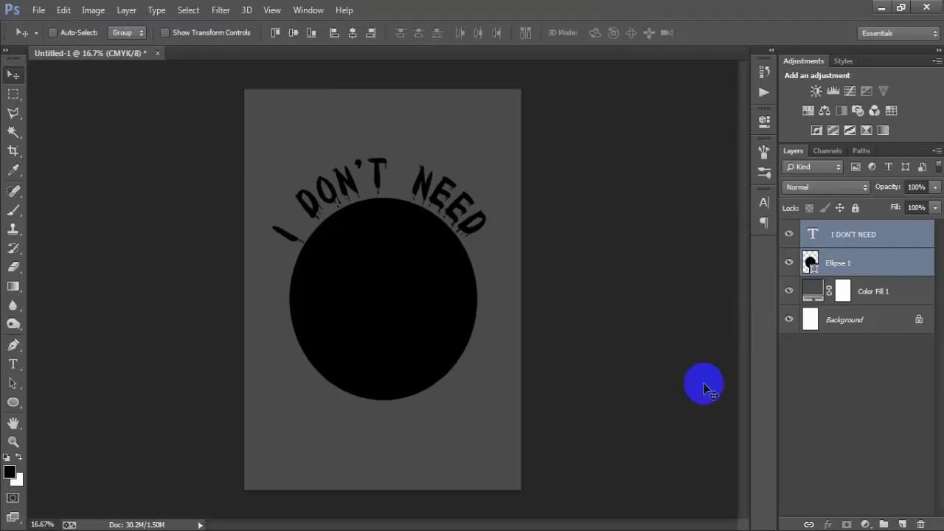
- Move the curved text and the circle together upward on the canvas
{"action": "key", "text": "shift+Up"}
{"action": "key", "text": "shift+Up"}
{"action": "key", "text": "shift+Up"}
{"action": "key", "text": "shift+Up"}
{"action": "key", "text": "shift+Up"}
{"action": "key", "text": "shift+Up"}
{"action": "key", "text": "shift+Up"}
{"action": "key", "text": "shift+Up"}
{"action": "key", "text": "shift+Up"}
{"action": "key", "text": "shift+Up"}
{"action": "key", "text": "shift+Up"}
{"action": "key", "text": "shift+Up"}
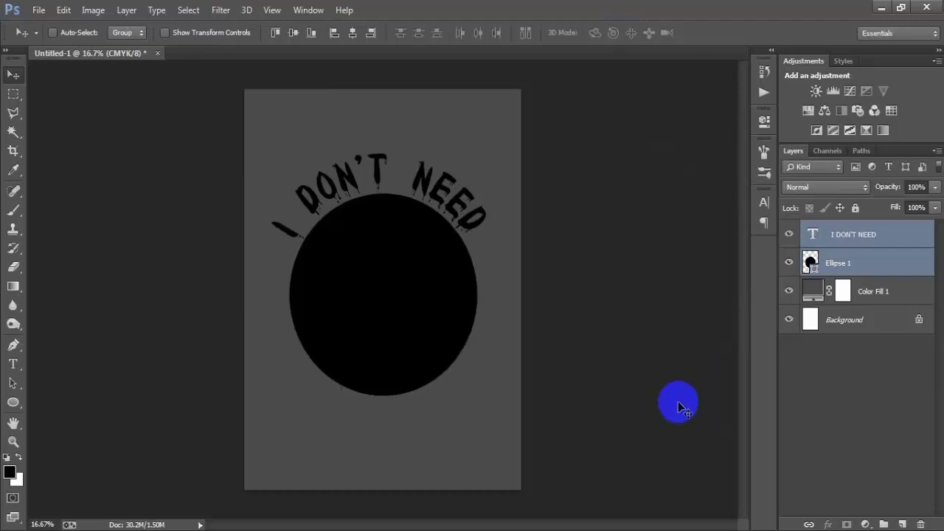
{"action": "key", "text": "shift+Up"}
{"action": "key", "text": "shift+Up"}
{"action": "key", "text": "shift+Up"}
{"action": "key", "text": "shift+Up"}
{"action": "key", "text": "shift+Up"}
{"action": "key", "text": "shift+Up"}
{"action": "key", "text": "shift+Up"}
{"action": "key", "text": "shift+Up"}
{"action": "key", "text": "shift+Up"}
{"action": "key", "text": "shift+Up"}
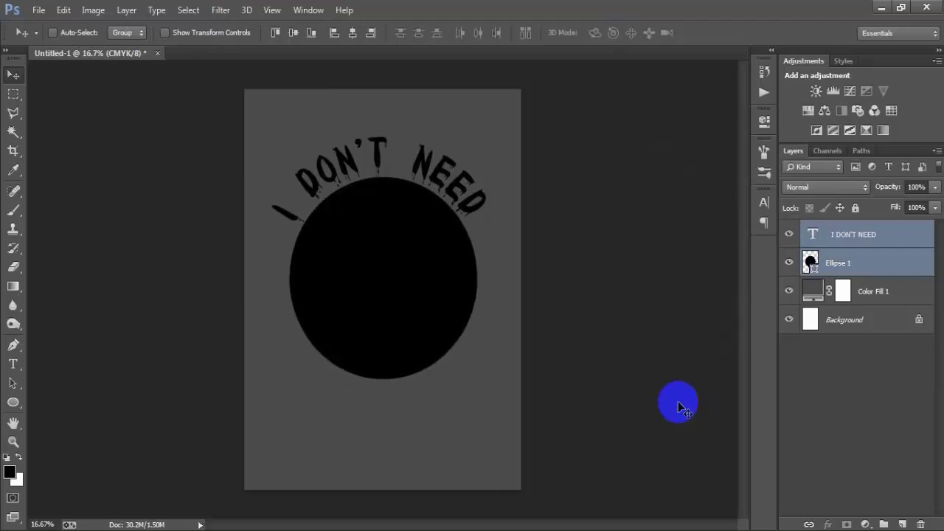
- Rotate only the "I DON'T NEED" text clockwise by about 0.8° more
{"action": "left_click", "coordinate": [862, 234]}
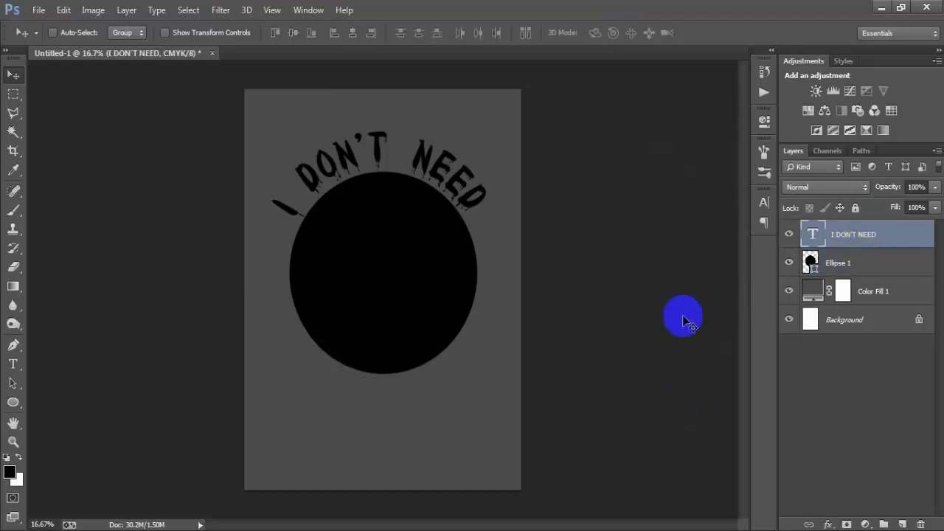
{"action": "key", "text": "ctrl+t"}
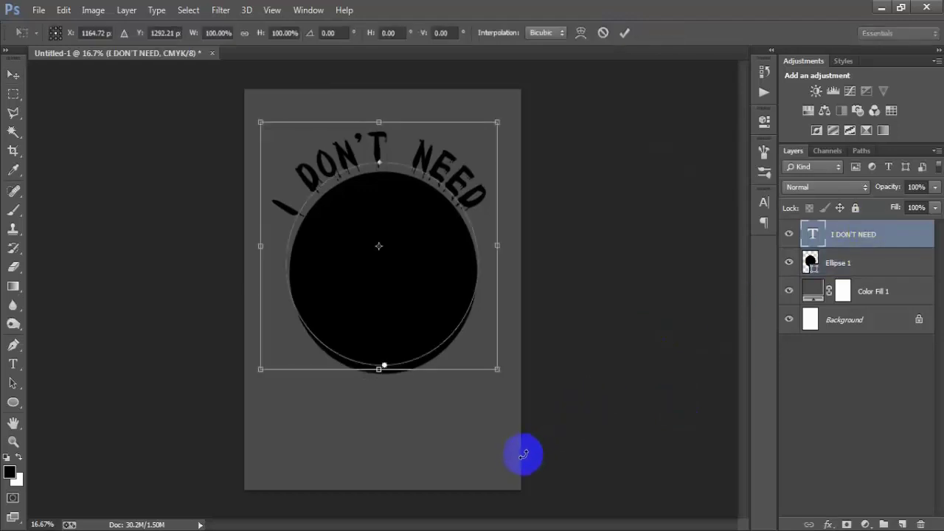
{"action": "left_click_drag", "start_coordinate": [521, 451], "coordinate": [523, 453]}
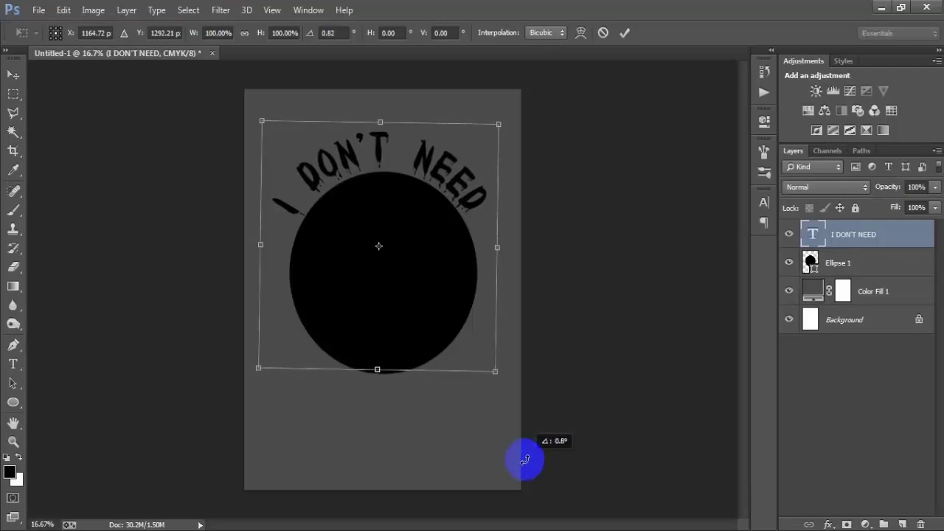
{"action": "left_click", "coordinate": [625, 32]}
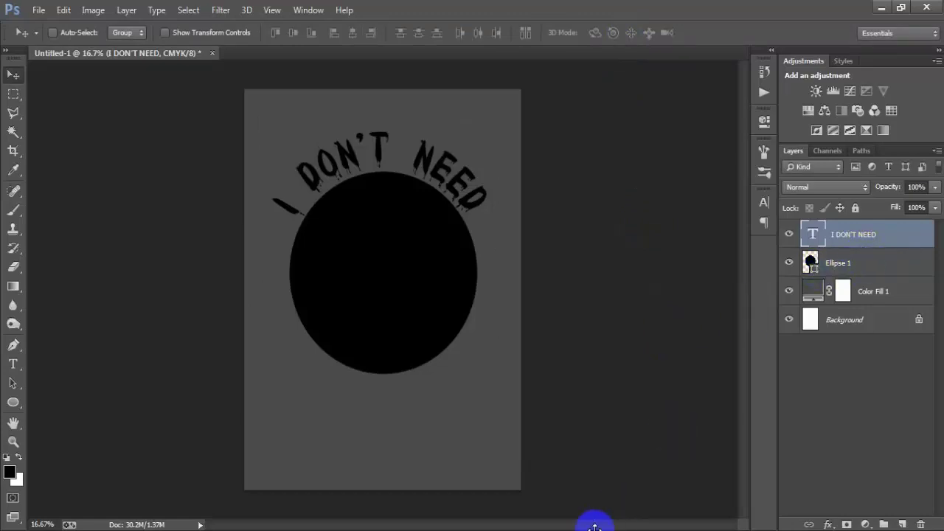
- Rasterize the circle's shape layer, Ellipse 1, so it becomes ordinary pixels
{"action": "left_click", "coordinate": [882, 263]}
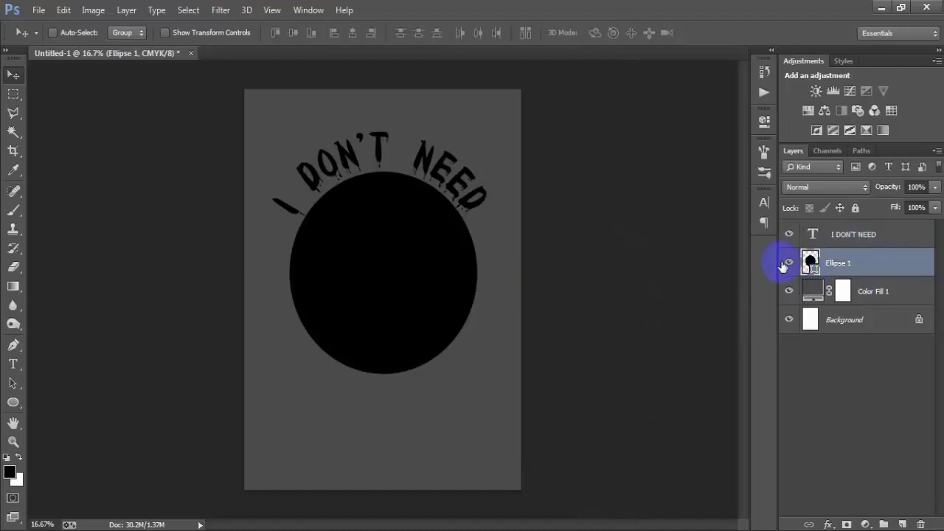
{"action": "left_click", "coordinate": [789, 262]}
{"action": "left_click", "coordinate": [789, 262]}
{"action": "right_click", "coordinate": [863, 267]}
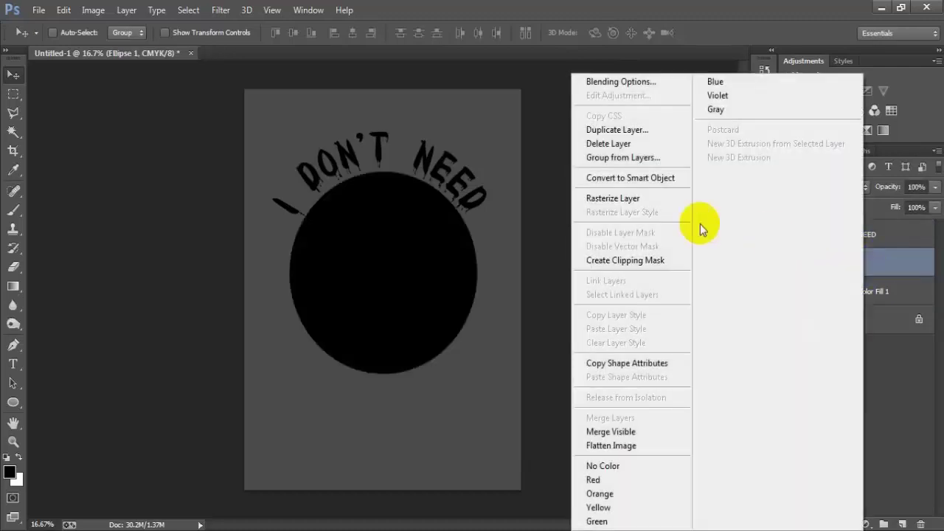
{"action": "left_click", "coordinate": [612, 199]}
- Add a Gradient Overlay layer style to the circle, starting from the violet-to-orange preset gradient
{"action": "double_click", "coordinate": [918, 273]}
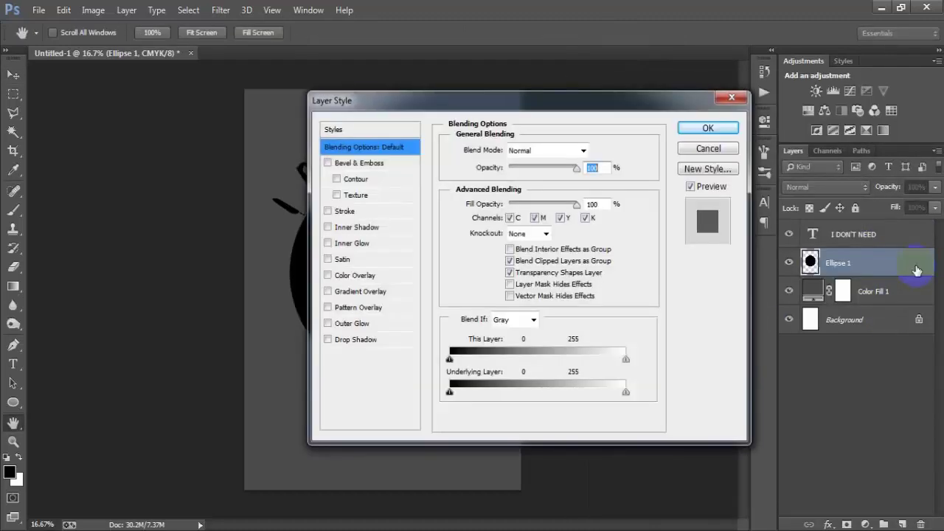
{"action": "left_click", "coordinate": [365, 294]}
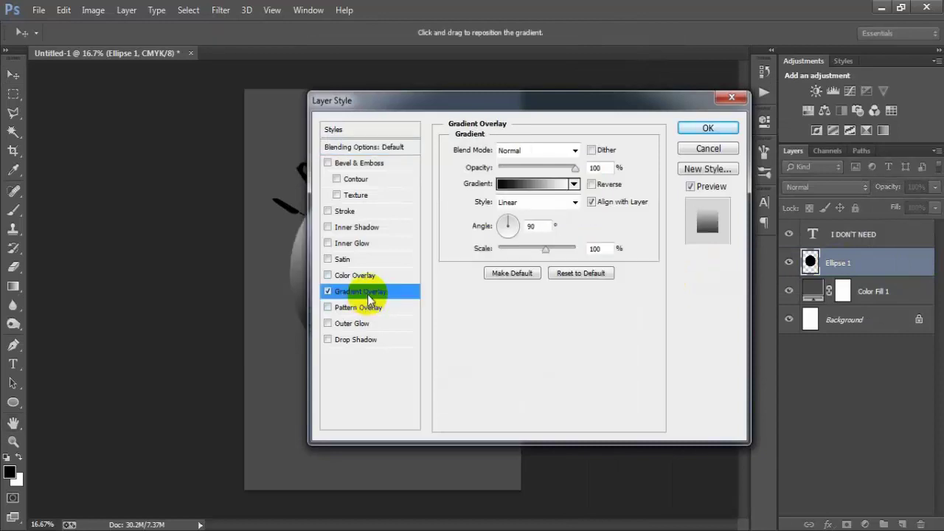
{"action": "left_click", "coordinate": [523, 183]}
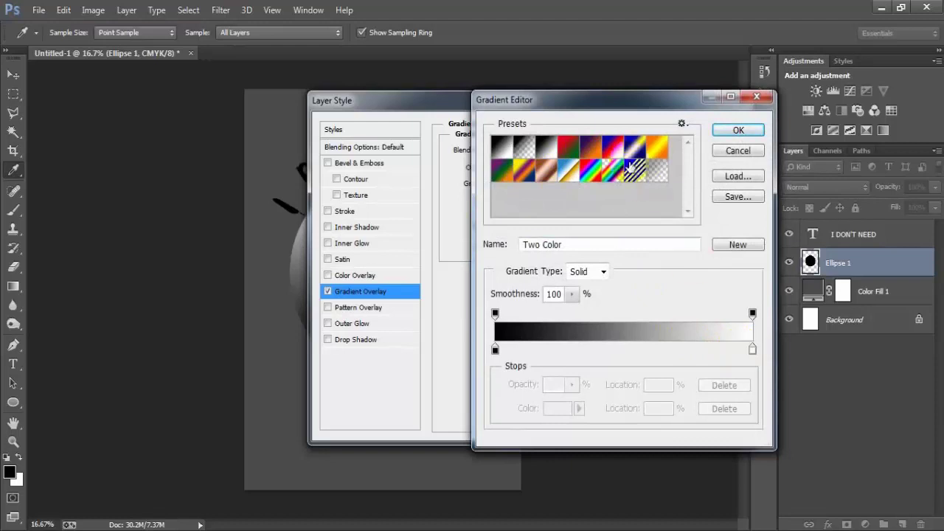
{"action": "left_click", "coordinate": [590, 147]}
- Set the gradient's end colour stop, at location 100%, to orange F37321
{"action": "left_click", "coordinate": [753, 353]}
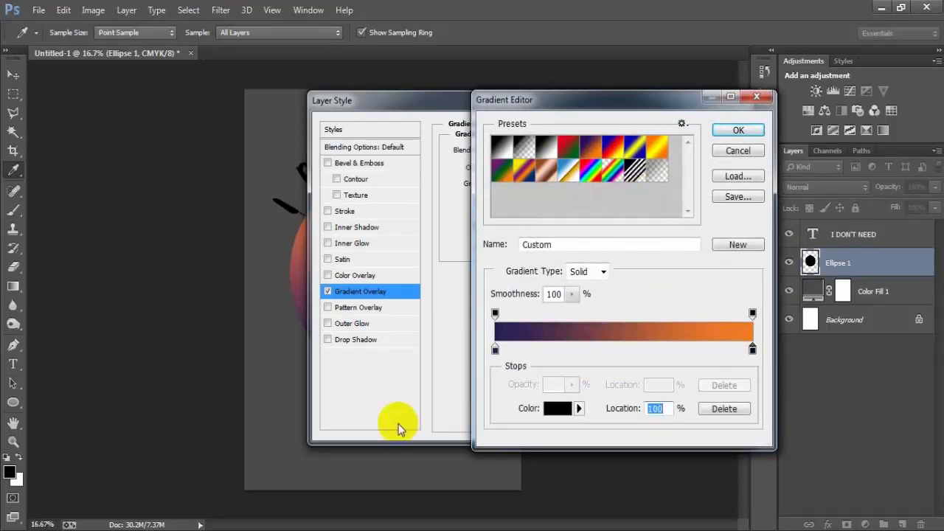
{"action": "left_click", "coordinate": [558, 408]}
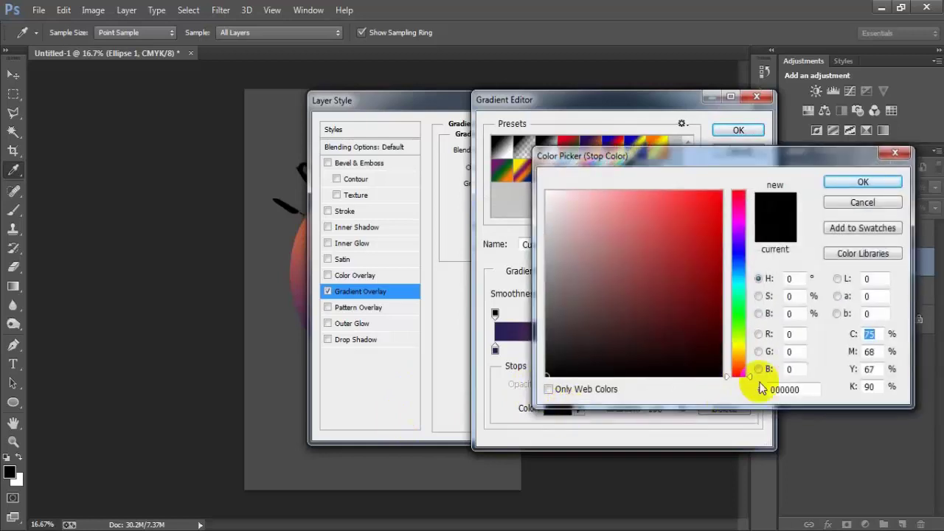
{"action": "left_click_drag", "start_coordinate": [719, 156], "coordinate": [611, 142]}
{"action": "left_click_drag", "start_coordinate": [700, 375], "coordinate": [650, 377]}
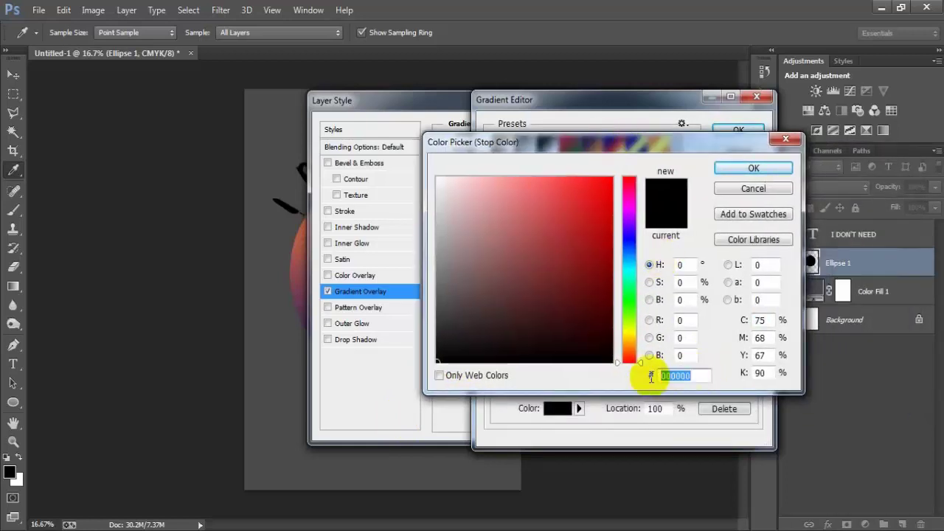
{"action": "type", "text": "F"}
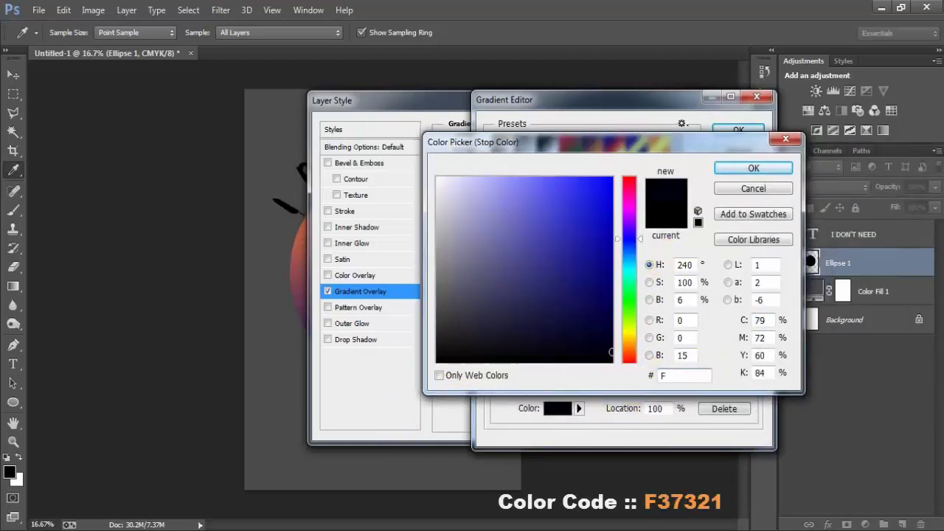
{"action": "type", "text": "37"}
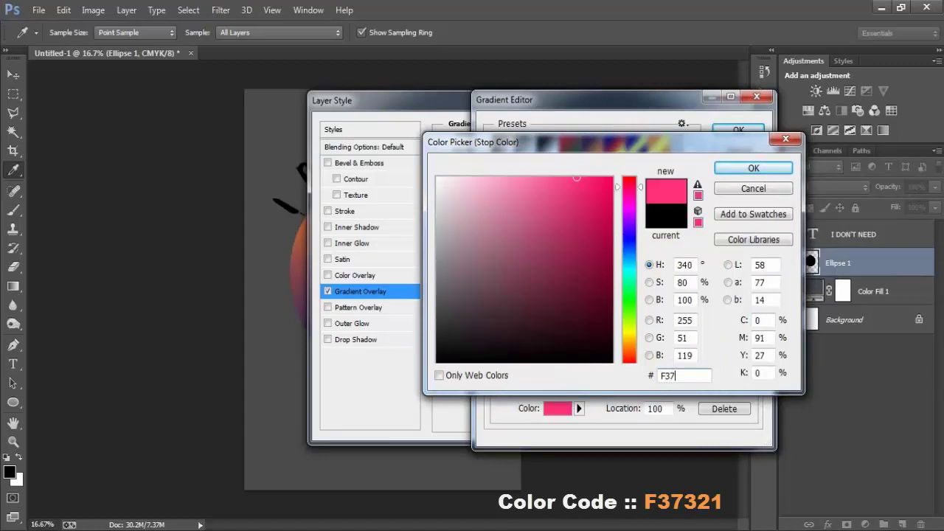
{"action": "type", "text": "321"}
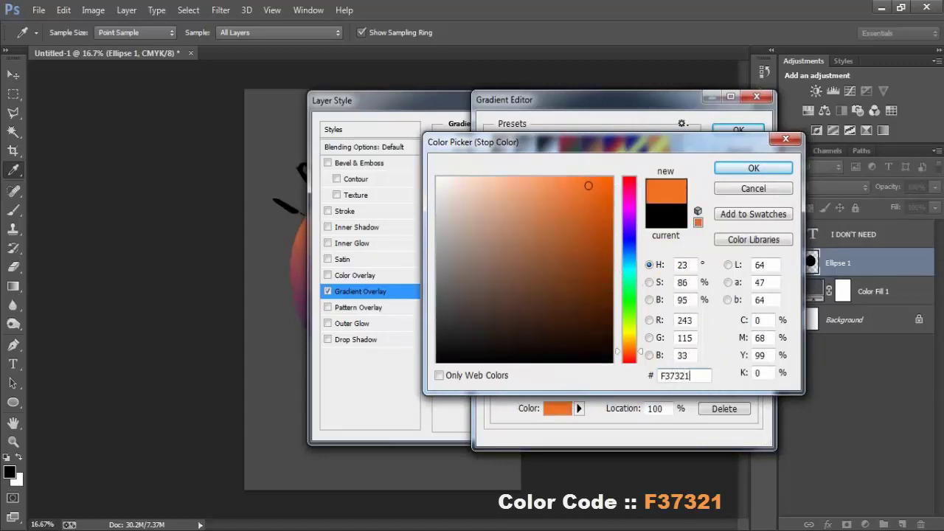
{"action": "left_click", "coordinate": [727, 170]}
- Set the gradient's start colour stop, at location 0%, to yellow FEEA00 and accept the edited gradient
{"action": "left_click", "coordinate": [494, 350]}
{"action": "left_click", "coordinate": [557, 409]}
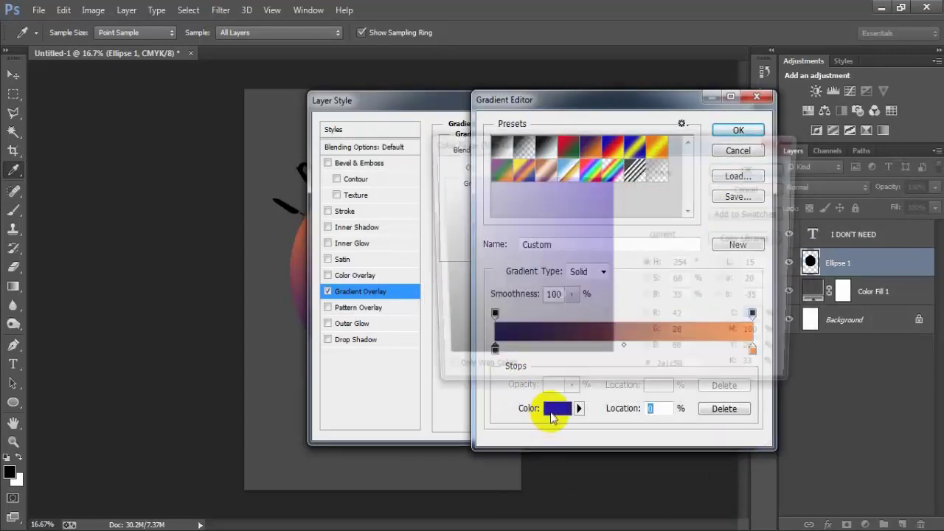
{"action": "left_click", "coordinate": [682, 376]}
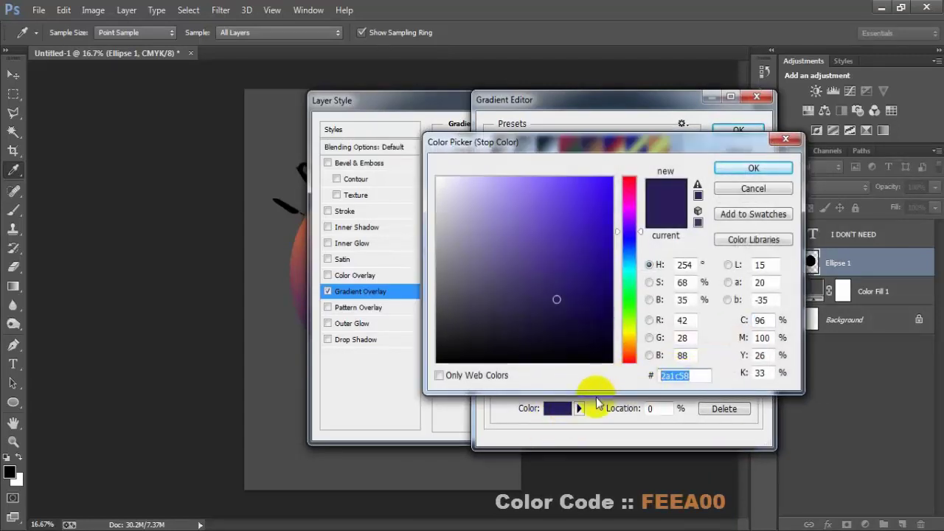
{"action": "type", "text": "FEEA00"}
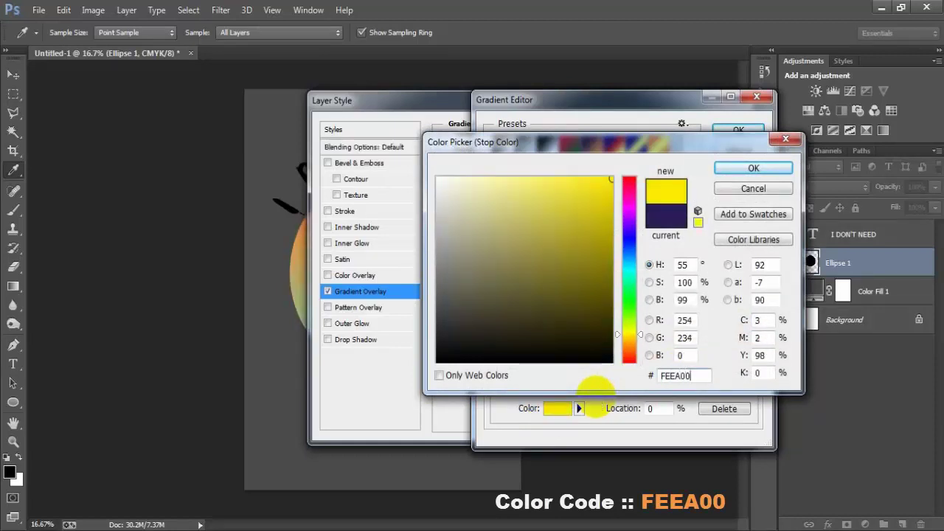
{"action": "left_click", "coordinate": [753, 168]}
{"action": "left_click", "coordinate": [738, 129]}
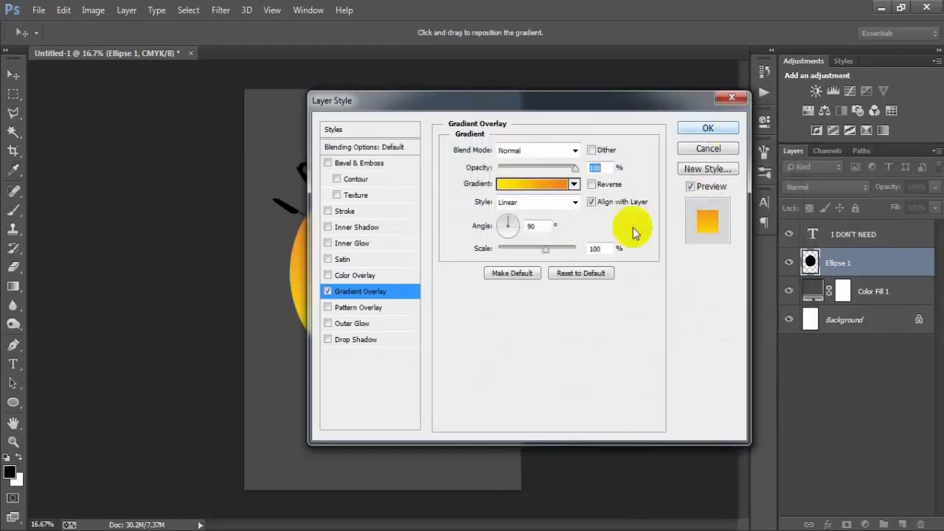
- Switch the circle's gradient overlay to the Radial style, apply the layer style and collapse the layer's effects list
{"action": "left_click", "coordinate": [573, 202]}
{"action": "left_click", "coordinate": [546, 238]}
{"action": "left_click_drag", "start_coordinate": [564, 101], "coordinate": [694, 94]}
{"action": "left_click", "coordinate": [830, 121]}
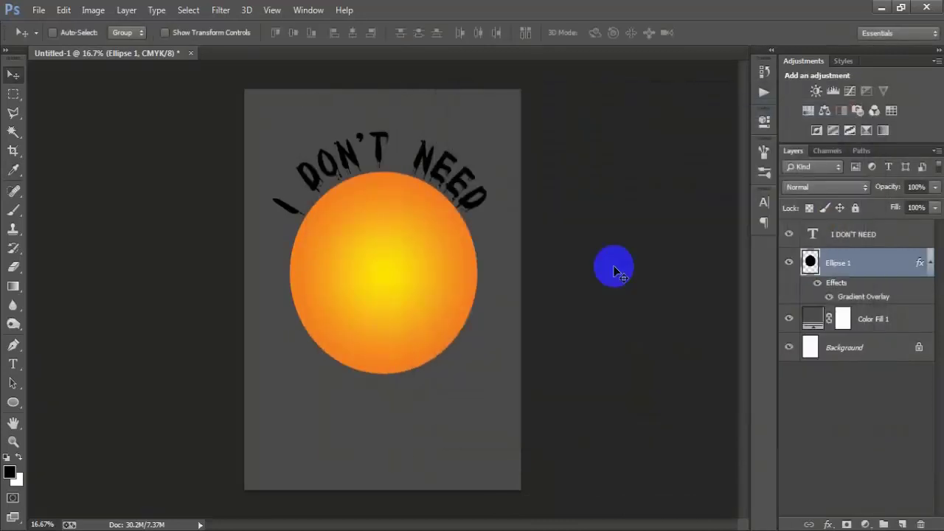
{"action": "left_click", "coordinate": [928, 263]}
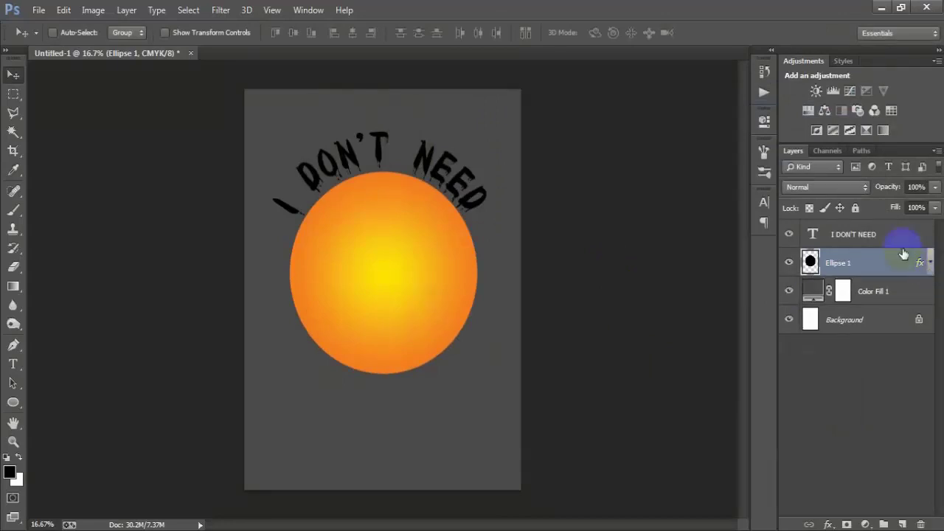
- Change the colour of the curved "I DON'T NEED" text to orange F37321
{"action": "left_click", "coordinate": [812, 240]}
{"action": "left_click", "coordinate": [764, 201]}
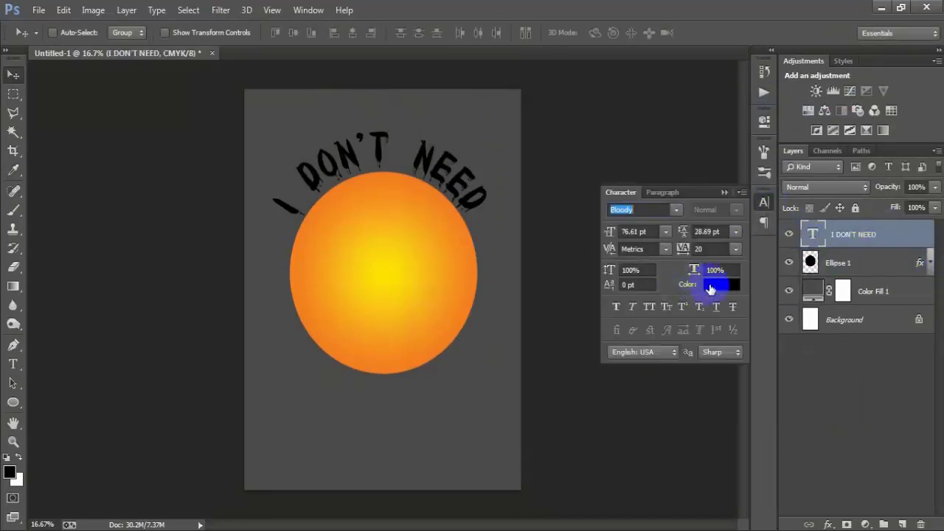
{"action": "left_click", "coordinate": [714, 284]}
{"action": "left_click_drag", "start_coordinate": [702, 377], "coordinate": [625, 391]}
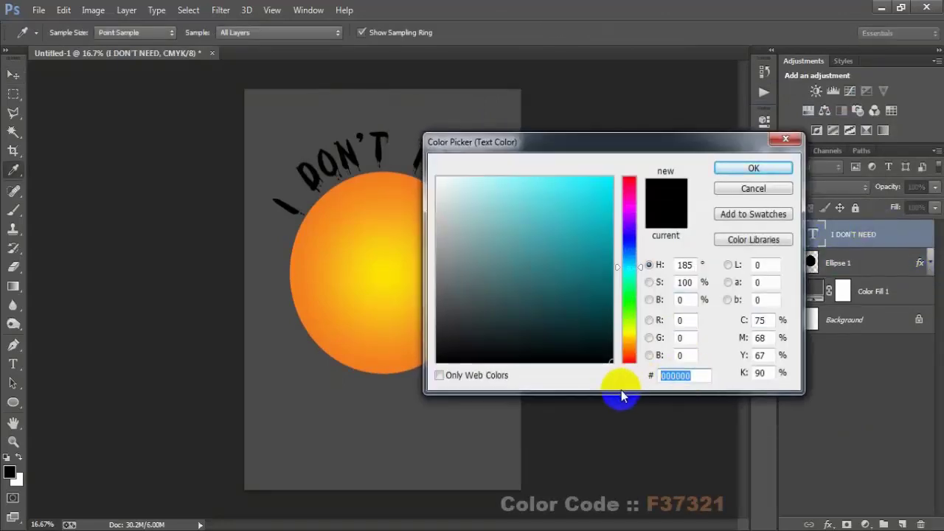
{"action": "type", "text": "F"}
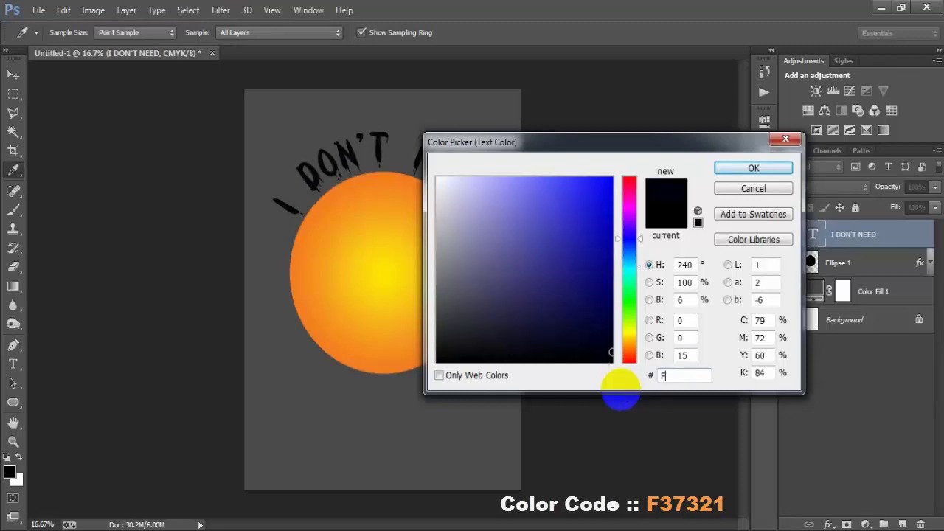
{"action": "type", "text": "3"}
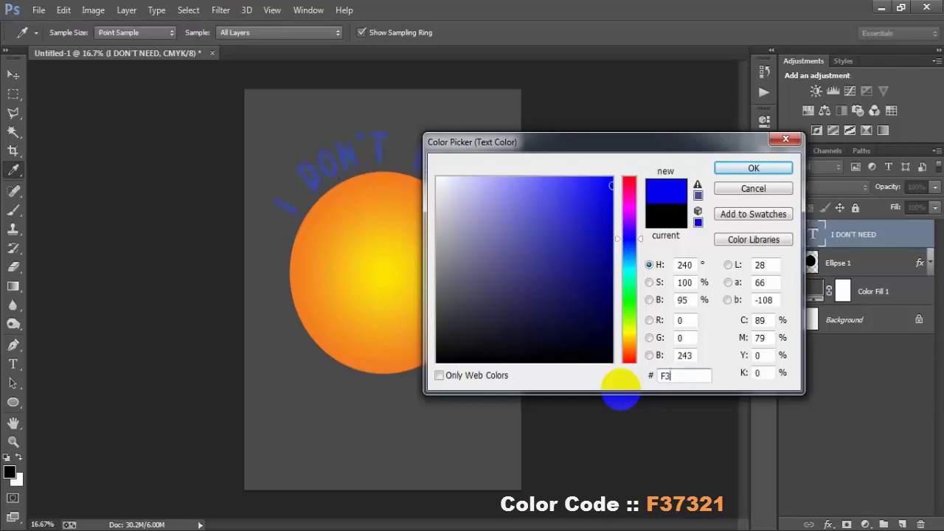
{"action": "type", "text": "7321"}
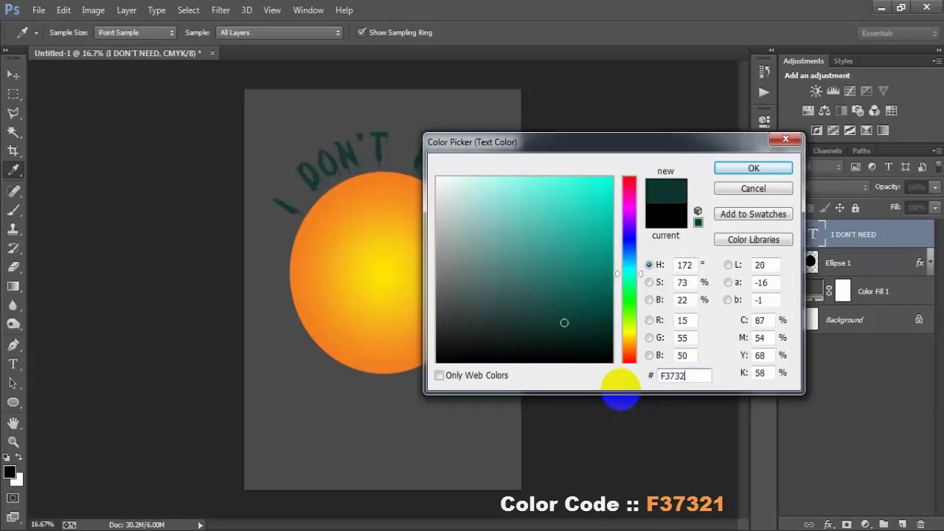
{"action": "double_click", "coordinate": [675, 375]}
{"action": "left_click", "coordinate": [730, 168]}
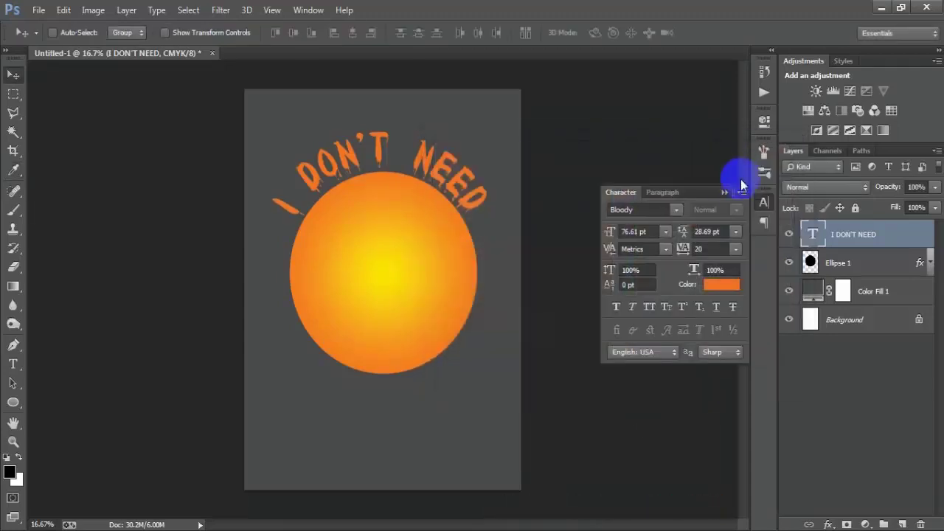
- Move the "I DON'T NEED" text and the gradient circle together further up the canvas, keeping their horizontal position
{"action": "left_click", "coordinate": [867, 261], "text": "shift"}
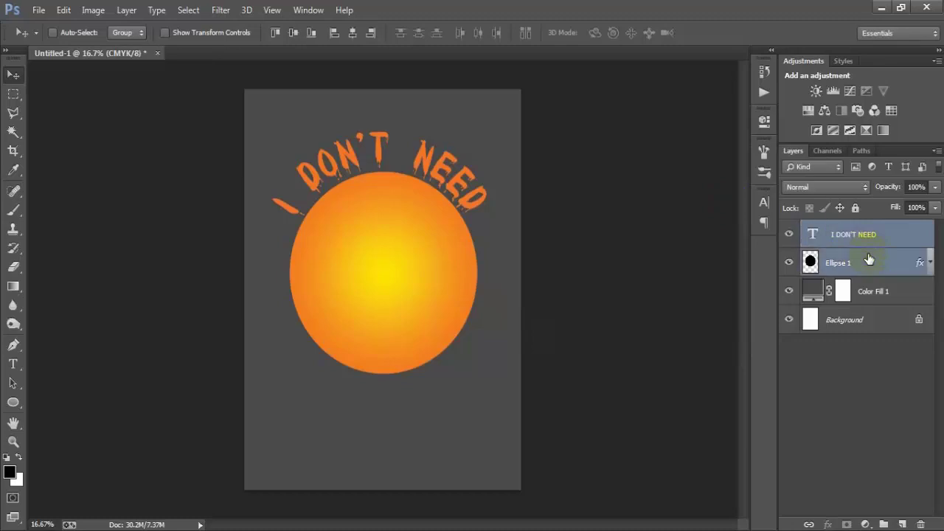
{"action": "key", "text": "shift+Up"}
{"action": "key", "text": "shift+Up"}
{"action": "key", "text": "shift+Up"}
{"action": "key", "text": "shift+Up"}
{"action": "key", "text": "shift+Up"}
{"action": "key", "text": "shift+Up"}
{"action": "key", "text": "shift+Up"}
{"action": "key", "text": "shift+Up"}
{"action": "key", "text": "shift+Up"}
{"action": "key", "text": "shift+Up"}
{"action": "key", "text": "shift+Up"}
{"action": "key", "text": "shift+Up"}
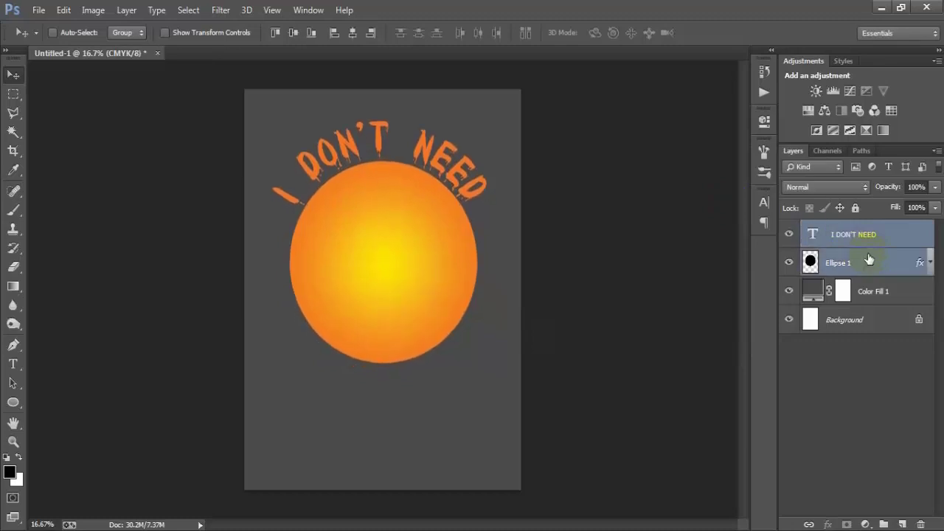
{"action": "key", "text": "shift+Up"}
{"action": "key", "text": "shift+Up"}
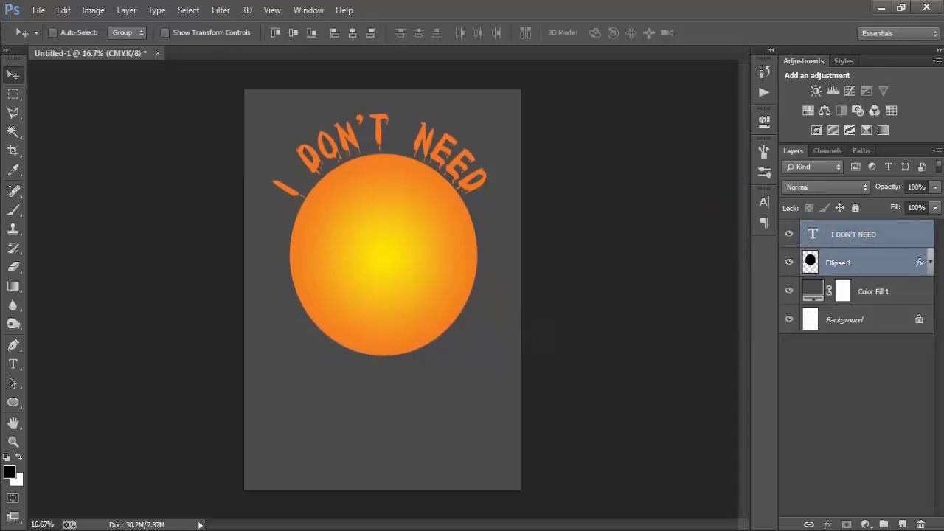
- Rotate only the "I DON'T NEED" text clockwise by about 1.1° with Free Transform
{"action": "left_click", "coordinate": [868, 246]}
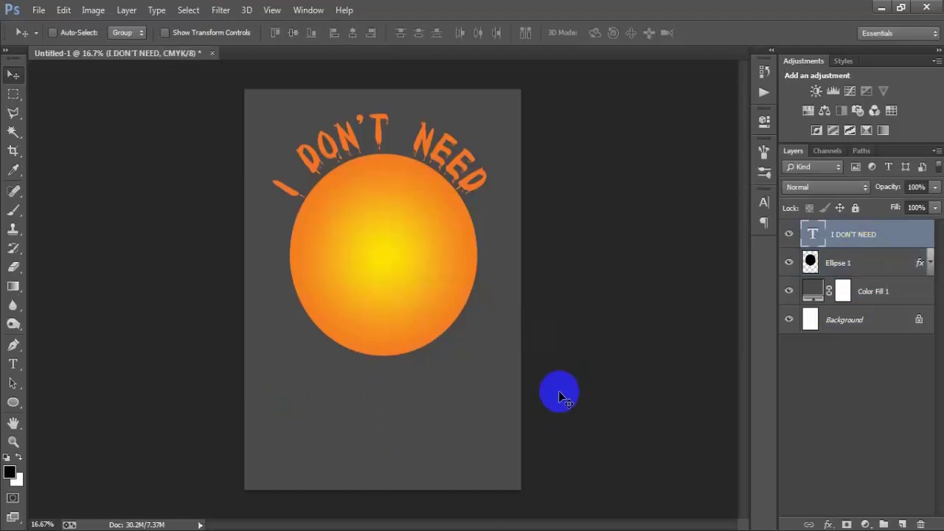
{"action": "key", "text": "ctrl+t"}
{"action": "left_click_drag", "start_coordinate": [497, 430], "coordinate": [500, 438]}
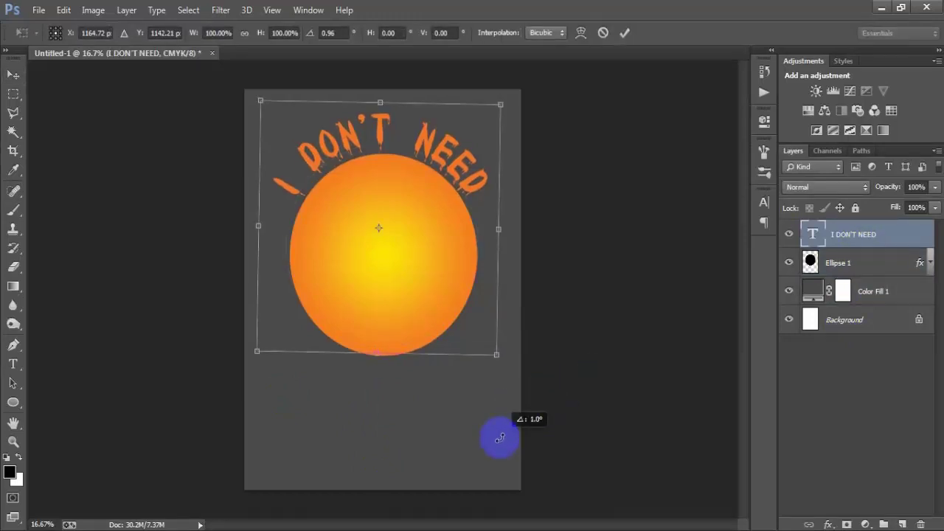
{"action": "left_click_drag", "start_coordinate": [500, 438], "coordinate": [502, 442]}
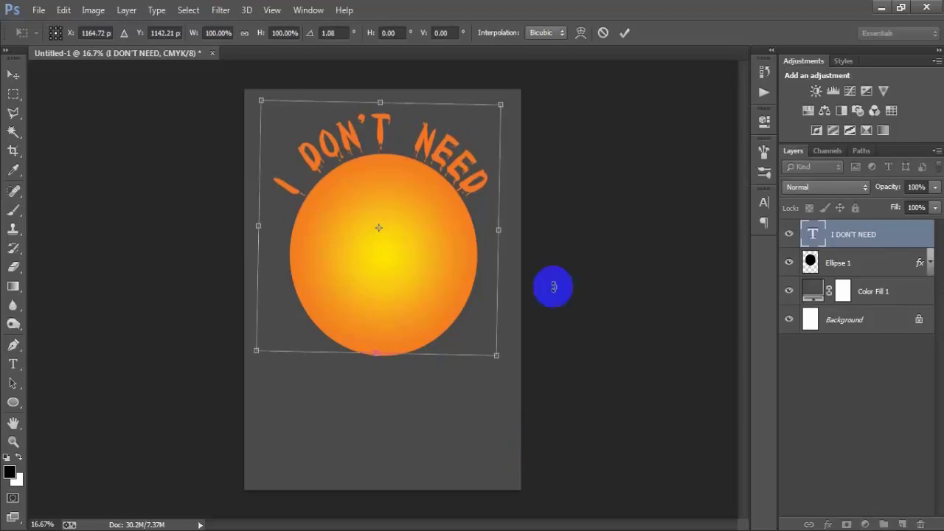
{"action": "left_click", "coordinate": [624, 32]}
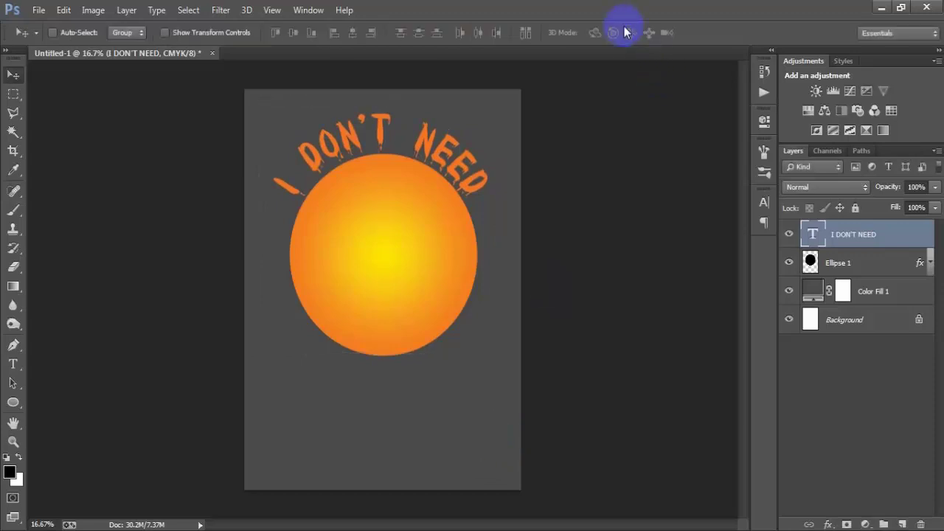
- Select the lowest part of the circle with a wide rectangular marquee and delete it, leaving a straight bottom edge
{"action": "left_click", "coordinate": [884, 266]}
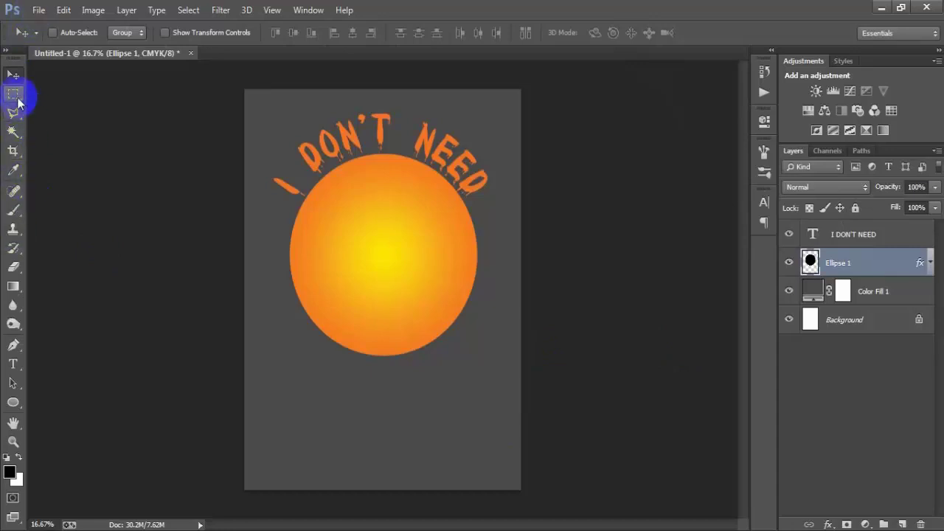
{"action": "left_click", "coordinate": [14, 95]}
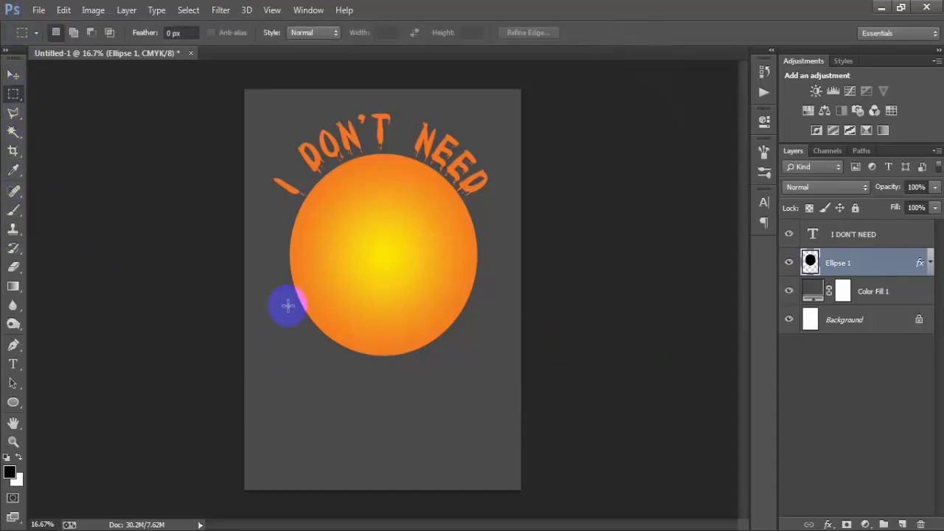
{"action": "left_click_drag", "start_coordinate": [288, 305], "coordinate": [514, 418]}
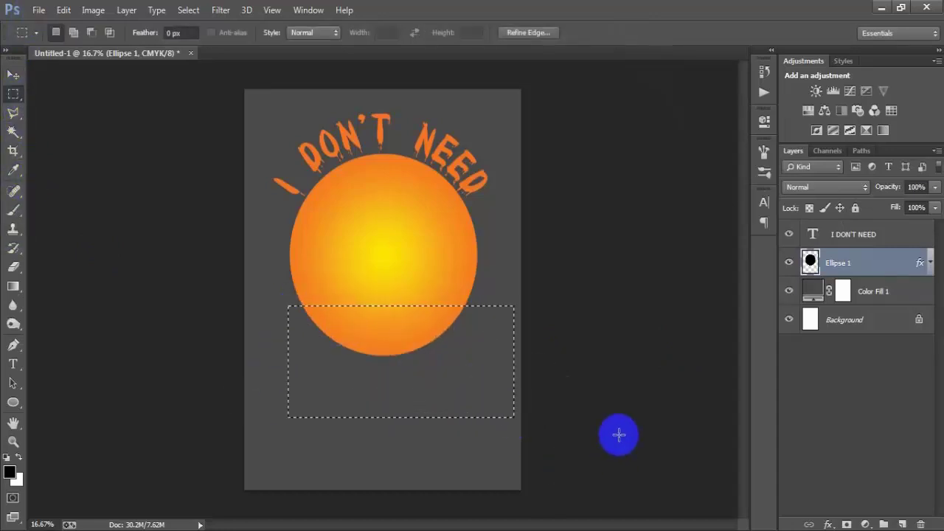
{"action": "key", "text": "shift+Down"}
{"action": "key", "text": "shift+Down"}
{"action": "key", "text": "shift+Down"}
{"action": "key", "text": "shift+Down"}
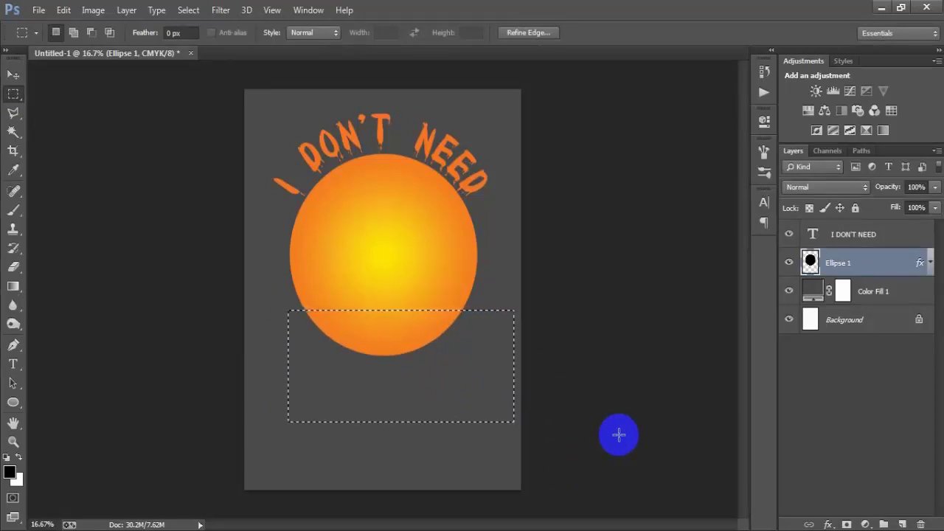
{"action": "key", "text": "Delete"}
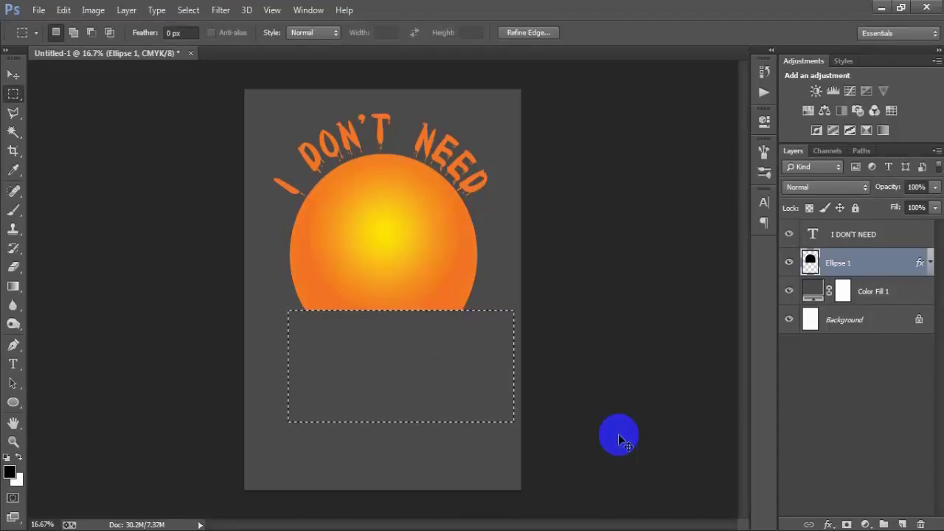
- Undo the last cut, delete the circle's base again along a slightly lower straight line, and clear the selection
{"action": "key", "text": "ctrl+z"}
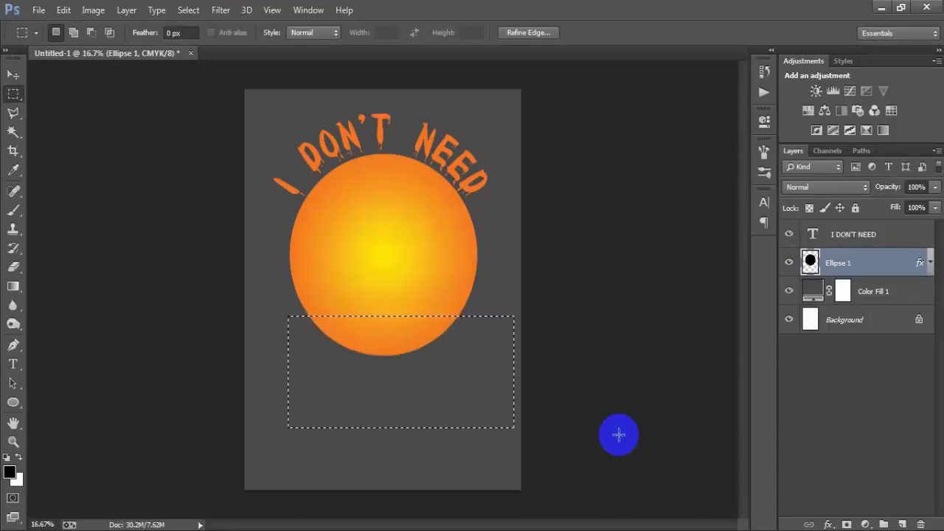
{"action": "key", "text": "Delete"}
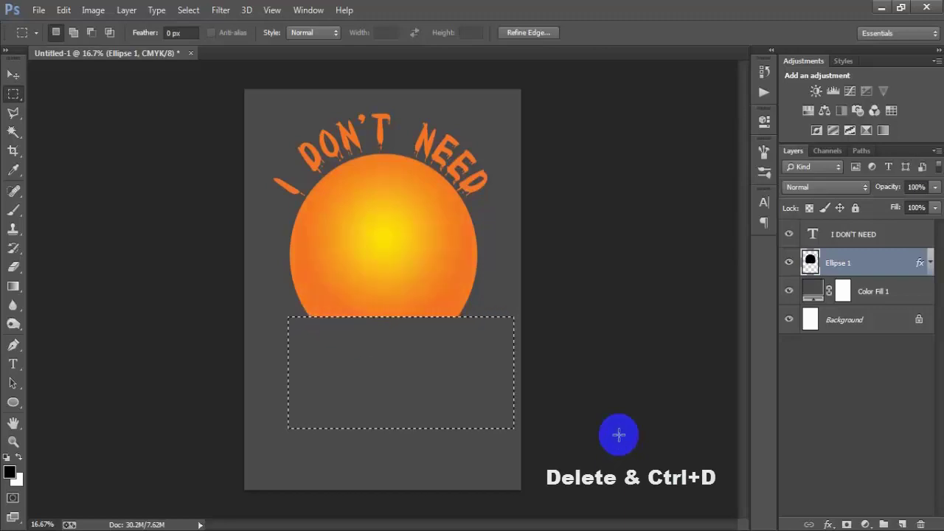
{"action": "key", "text": "ctrl+d"}
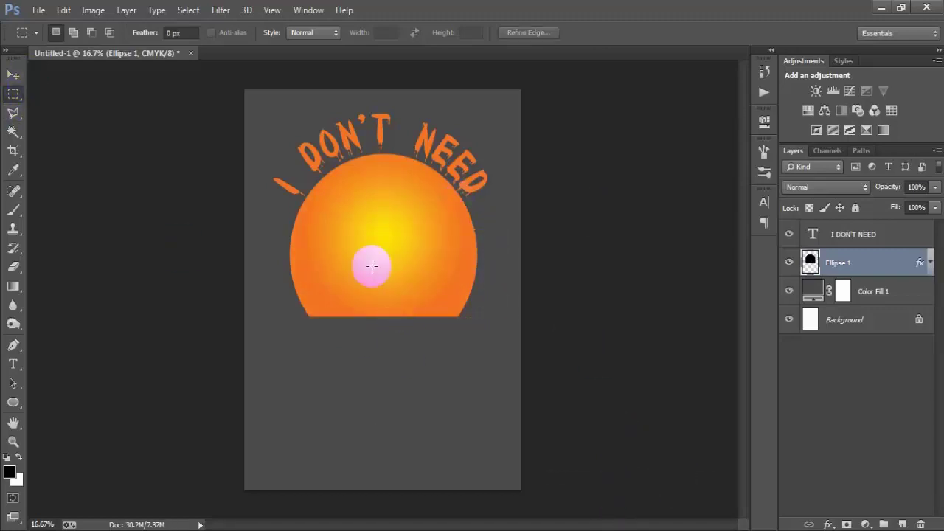
{"action": "left_click", "coordinate": [15, 76]}
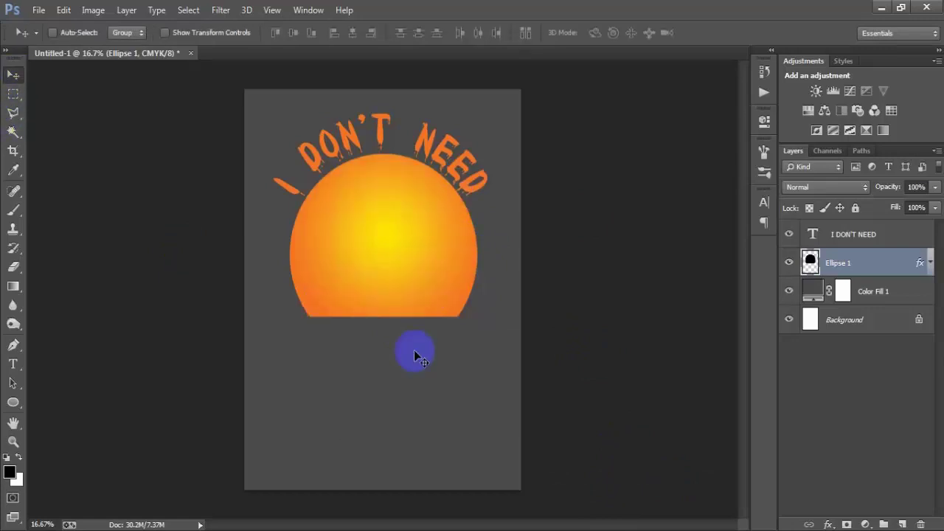
{"action": "left_click", "coordinate": [39, 10]}
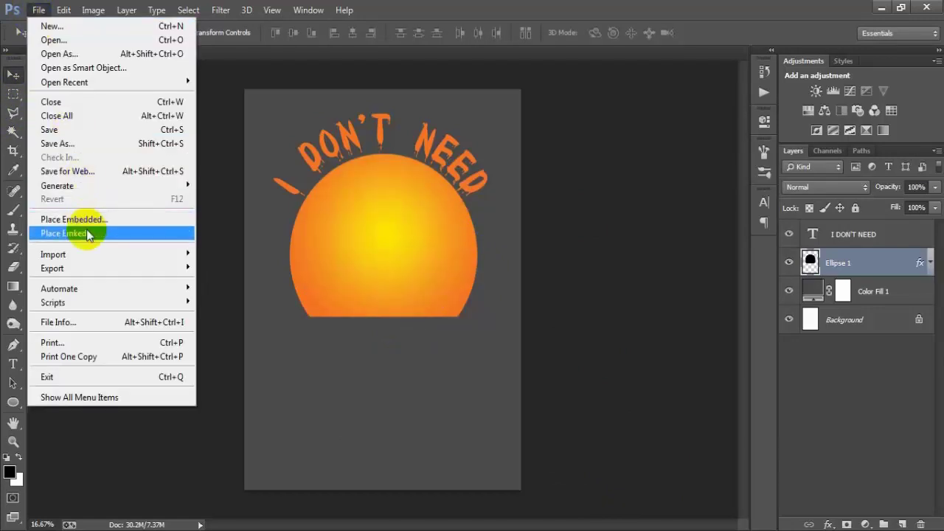
{"action": "left_click", "coordinate": [84, 40]}
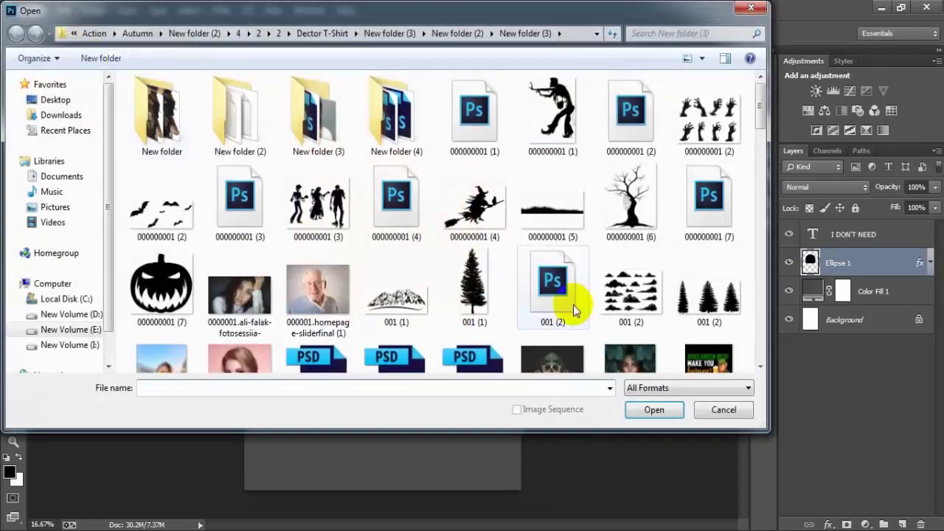
{"action": "left_click", "coordinate": [710, 411]}
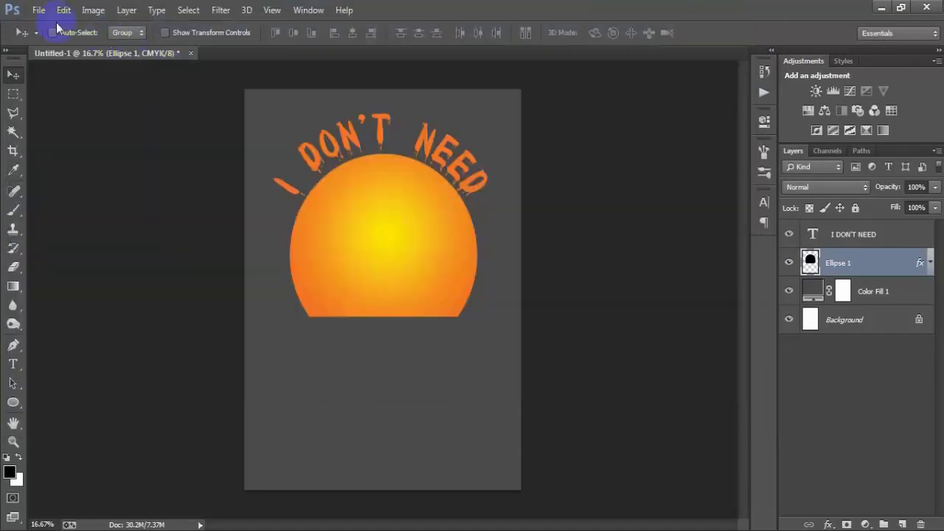
{"action": "left_click", "coordinate": [39, 10]}
{"action": "left_click", "coordinate": [82, 230]}
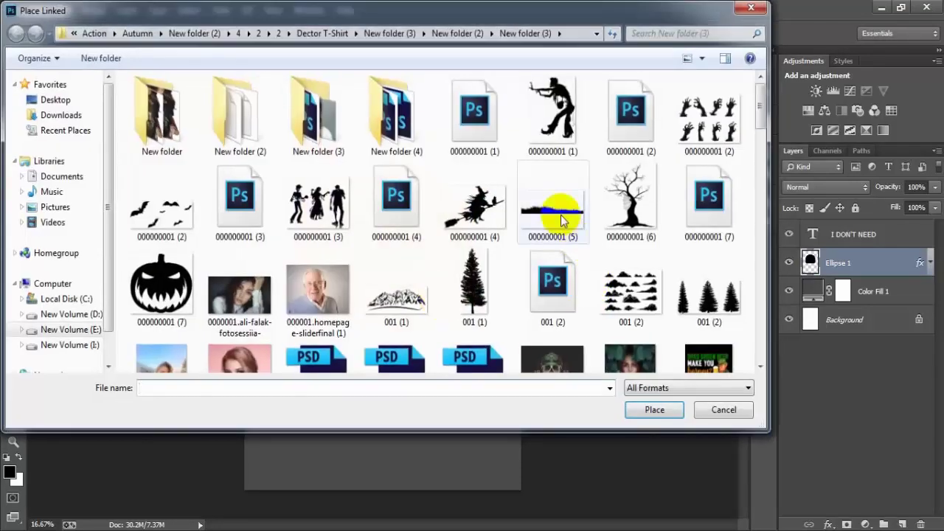
{"action": "double_click", "coordinate": [560, 215]}
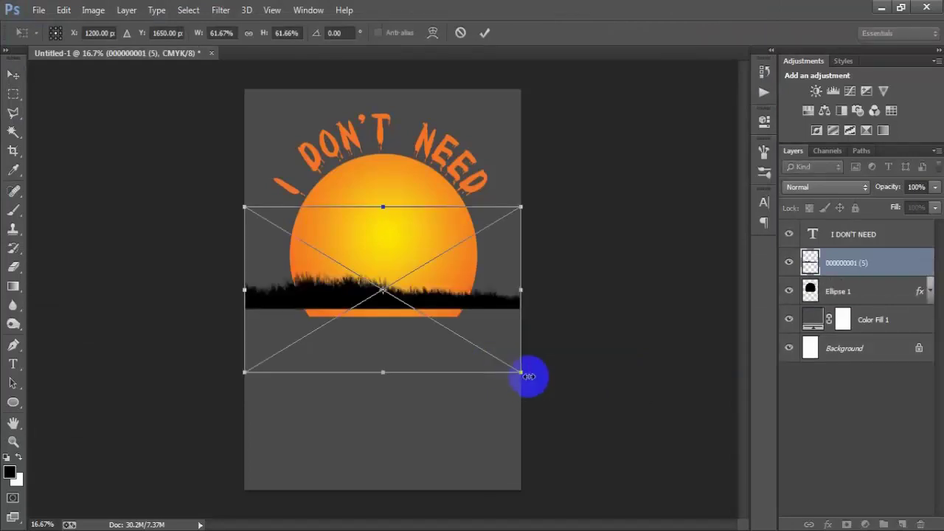
- Scale the grass silhouette to about 41.3%, seat it across the sun's flat base, and rasterize its layer
{"action": "left_click_drag", "start_coordinate": [528, 377], "coordinate": [480, 343]}
{"action": "left_click_drag", "start_coordinate": [443, 286], "coordinate": [445, 308]}
{"action": "left_click_drag", "start_coordinate": [474, 362], "coordinate": [477, 361]}
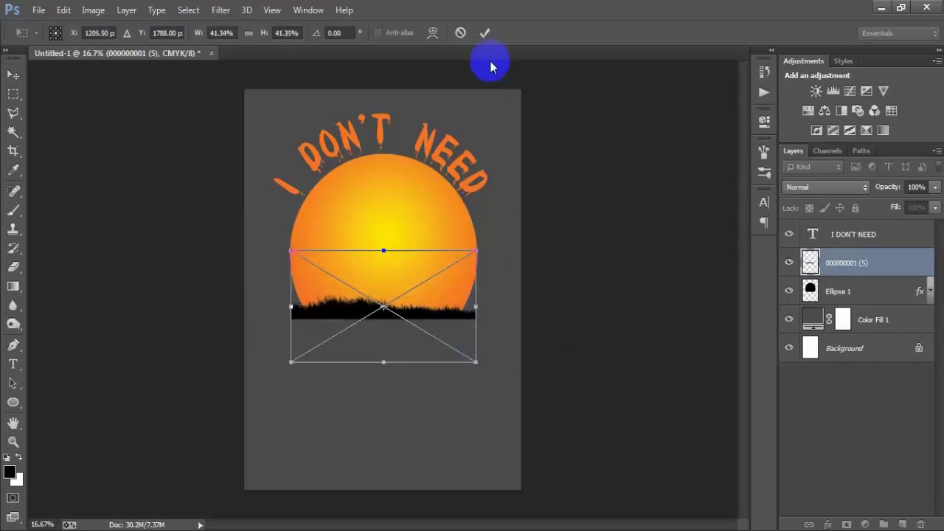
{"action": "left_click", "coordinate": [485, 33]}
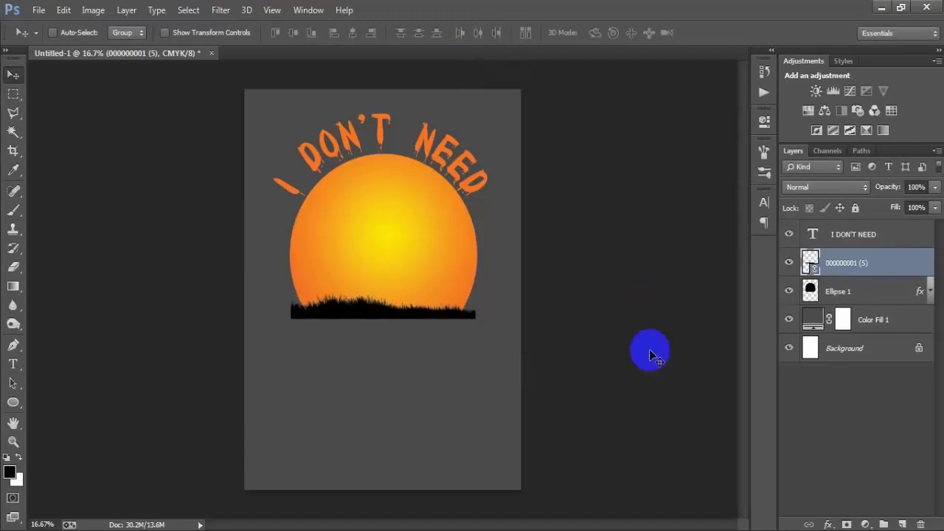
{"action": "right_click", "coordinate": [873, 274]}
{"action": "left_click", "coordinate": [644, 274]}
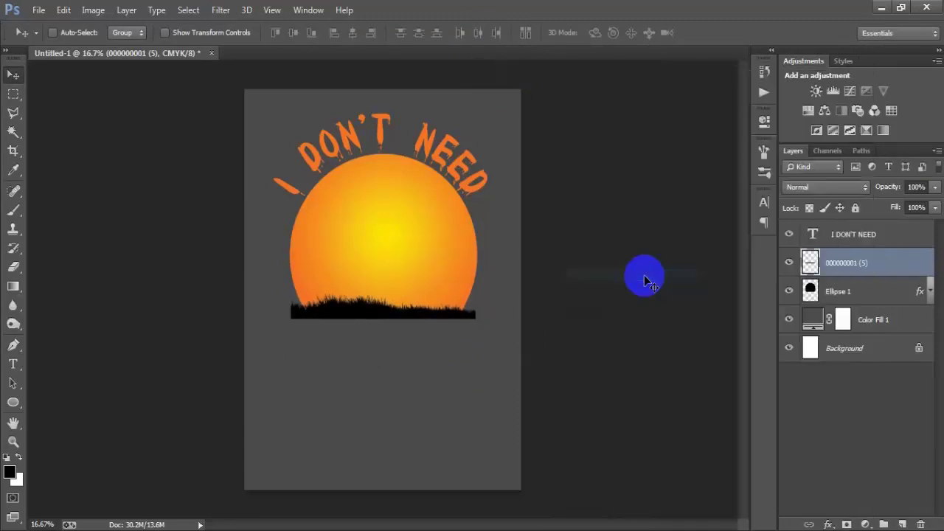
{"action": "left_click", "coordinate": [838, 293]}
{"action": "left_click", "coordinate": [42, 18]}
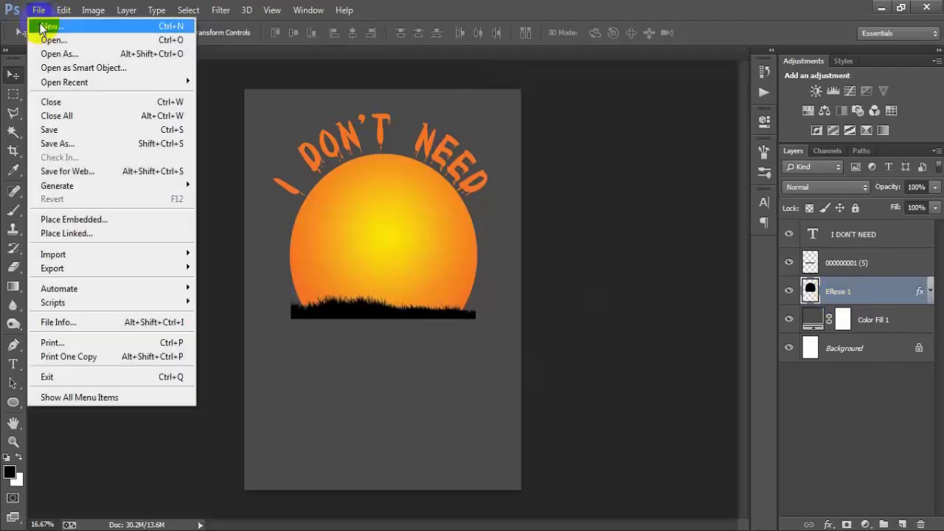
{"action": "left_click", "coordinate": [42, 37]}
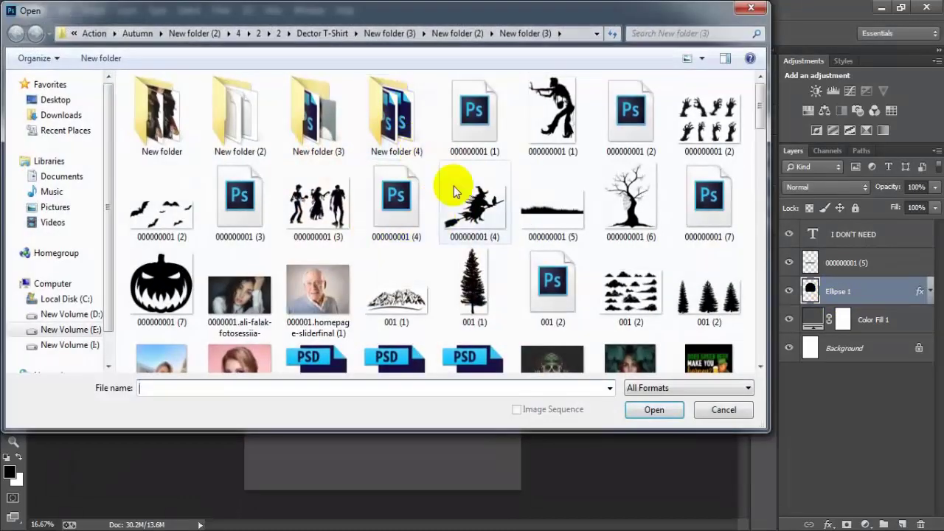
{"action": "left_click", "coordinate": [488, 122]}
{"action": "left_click", "coordinate": [653, 411]}
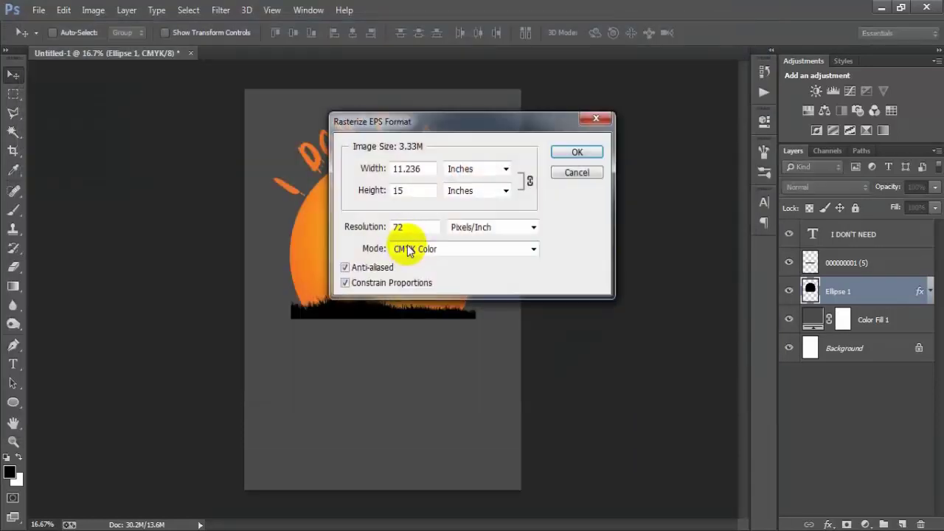
{"action": "key", "text": "Return"}
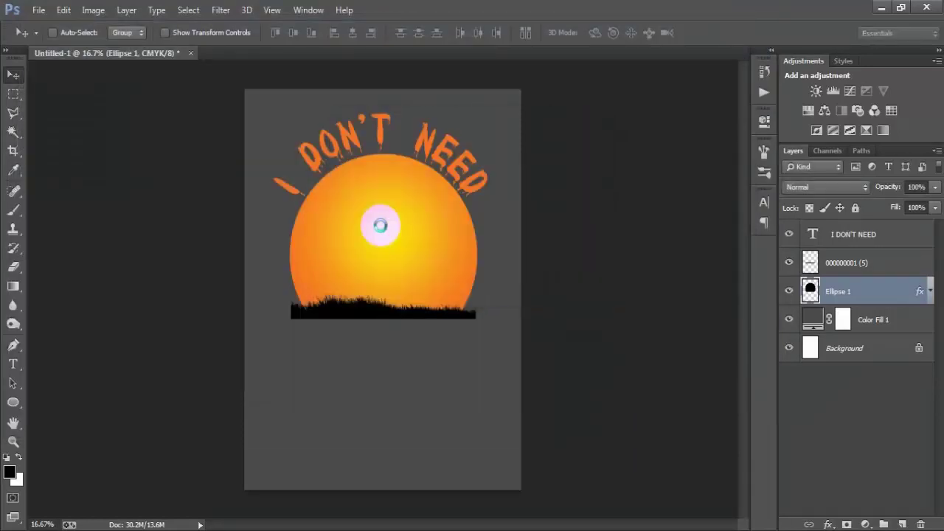
{"action": "left_click_drag", "start_coordinate": [446, 316], "coordinate": [362, 228]}
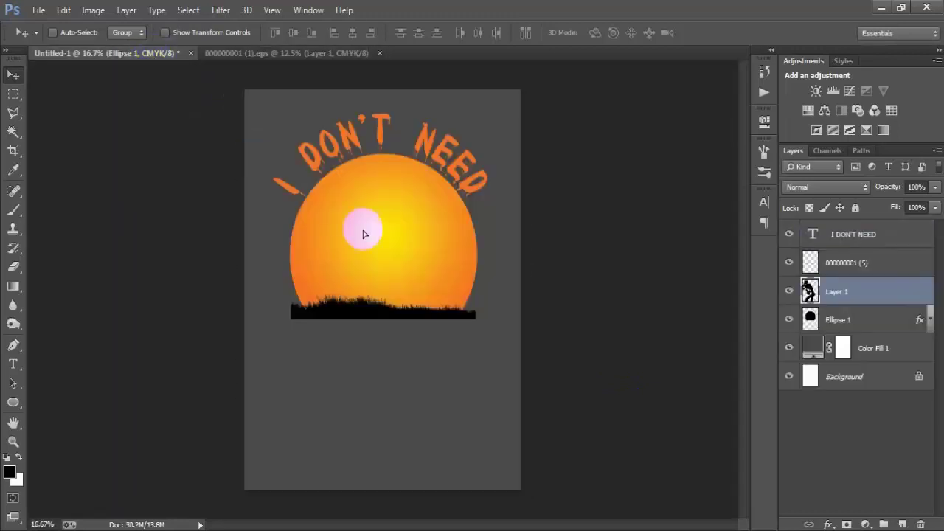
{"action": "left_click", "coordinate": [375, 53]}
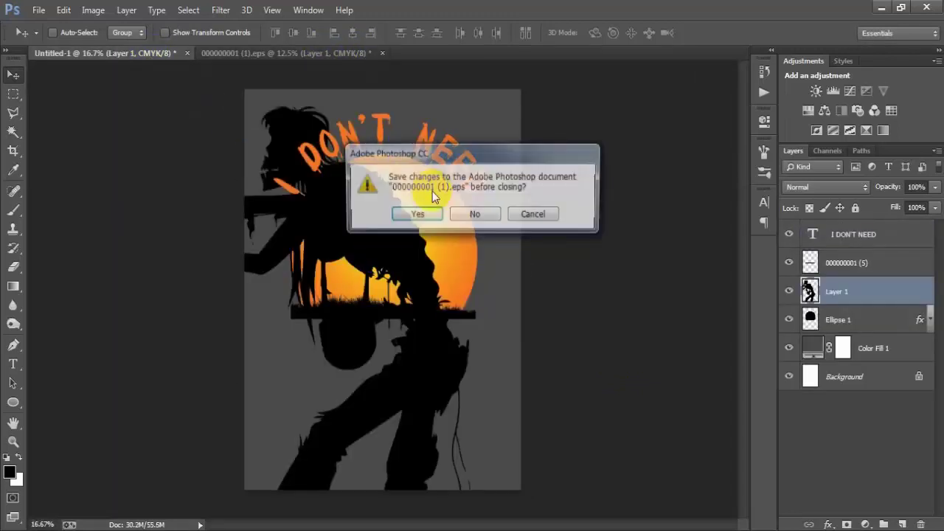
{"action": "left_click", "coordinate": [472, 213]}
- Scale the zombie figure to about 14%, flip it horizontally, and stand it on the grass at the centre of the sun
{"action": "key", "text": "ctrl+t"}
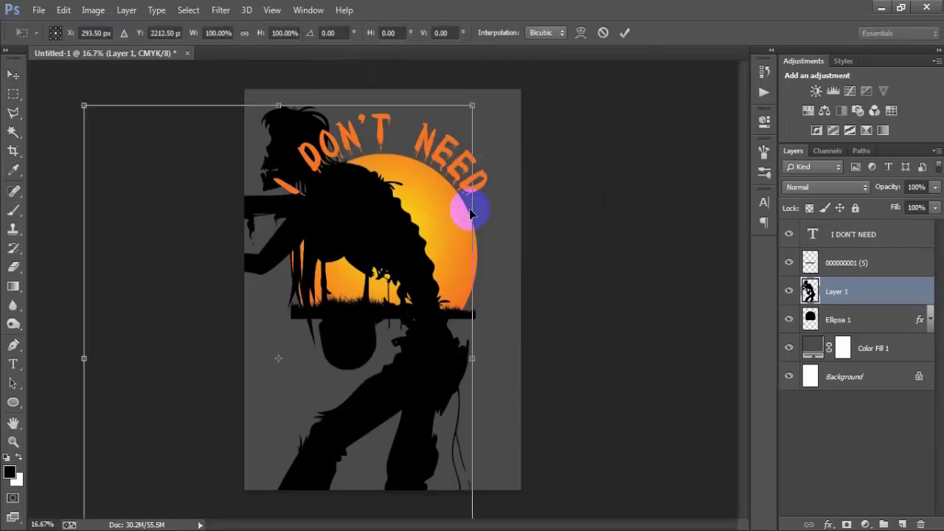
{"action": "left_click_drag", "start_coordinate": [464, 123], "coordinate": [362, 337]}
{"action": "right_click", "coordinate": [314, 358]}
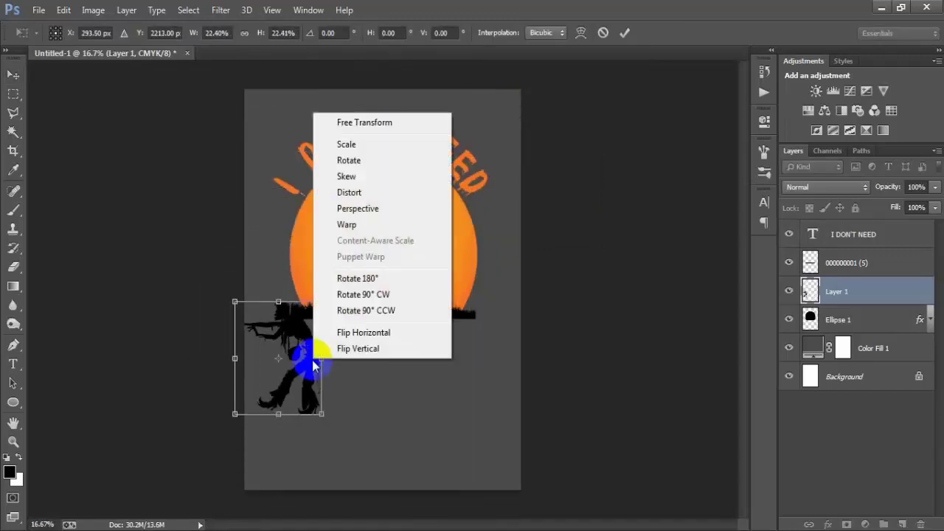
{"action": "left_click", "coordinate": [372, 331]}
{"action": "left_click_drag", "start_coordinate": [283, 396], "coordinate": [377, 305]}
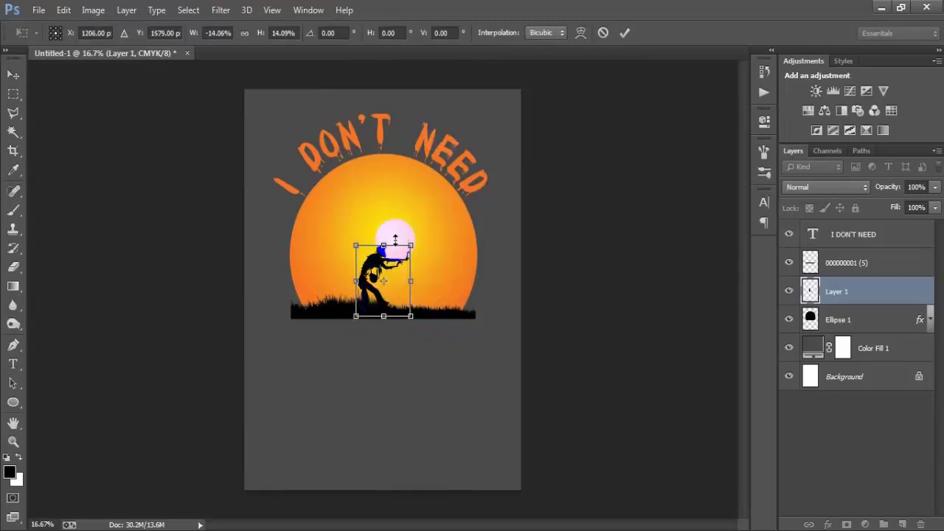
{"action": "left_click_drag", "start_coordinate": [384, 243], "coordinate": [383, 243]}
{"action": "left_click", "coordinate": [625, 33]}
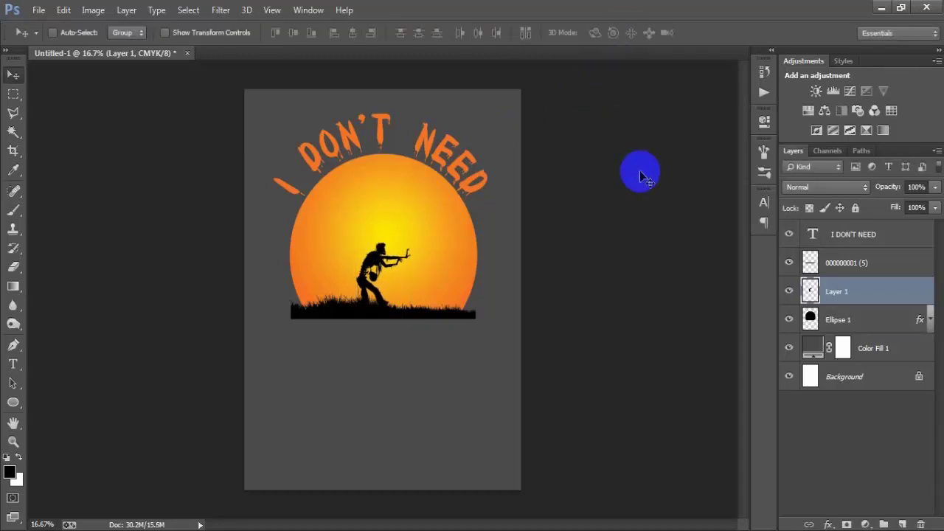
{"action": "left_click", "coordinate": [38, 10]}
{"action": "left_click", "coordinate": [41, 37]}
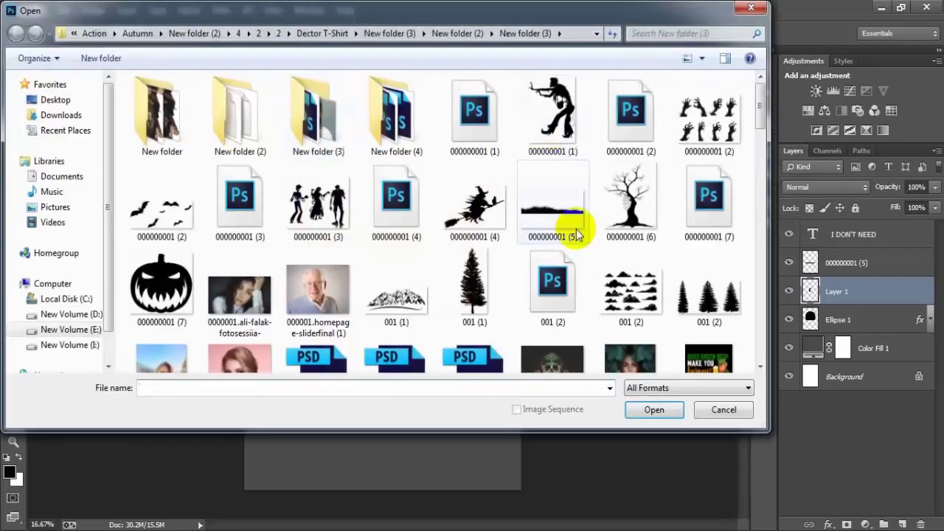
{"action": "left_click", "coordinate": [258, 214]}
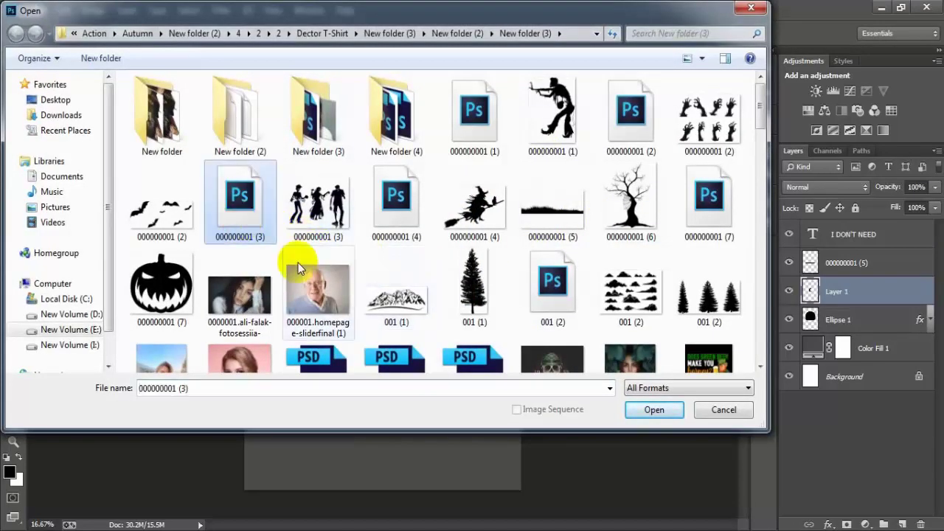
{"action": "left_click", "coordinate": [653, 409]}
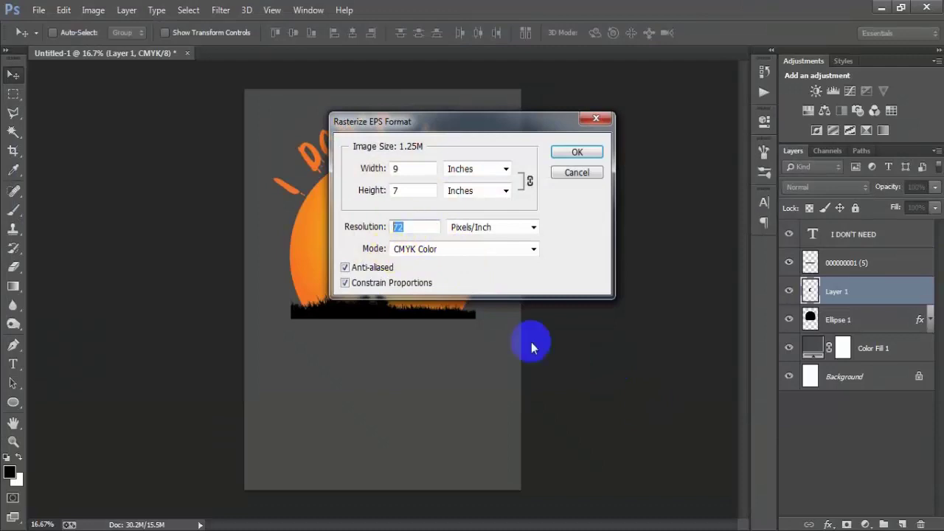
{"action": "key", "text": "Return"}
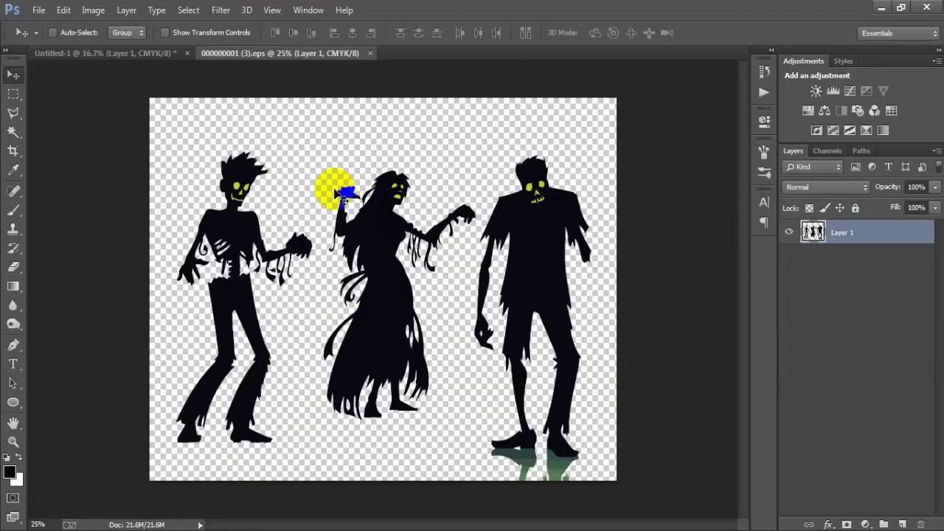
- Outline the leftmost of the three zombies, the one with exposed ribs, with a closed Polygonal Lasso selection
{"action": "left_click", "coordinate": [12, 114]}
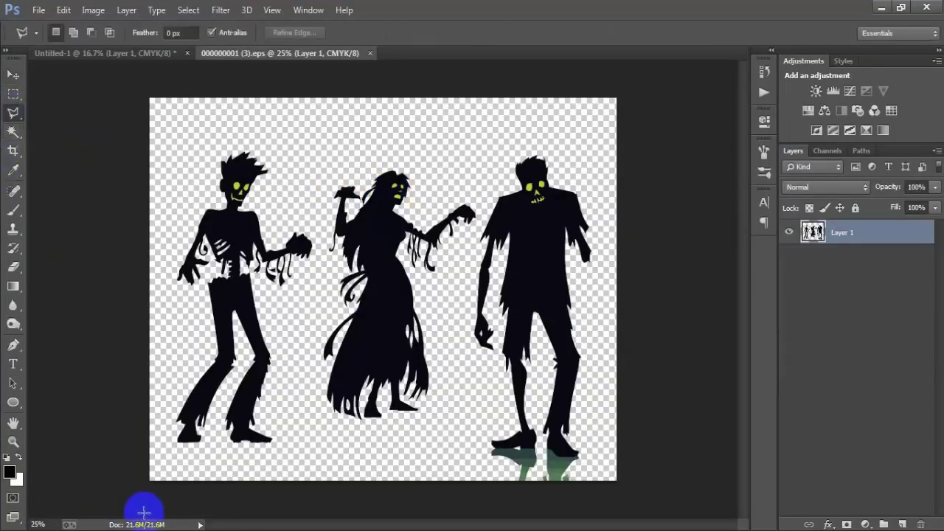
{"action": "left_click", "coordinate": [159, 464]}
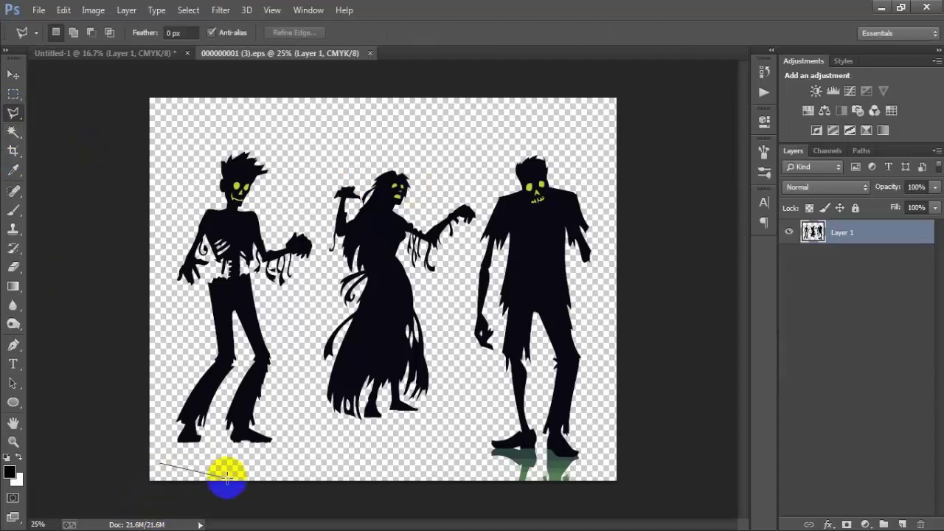
{"action": "left_click", "coordinate": [287, 462]}
{"action": "left_click", "coordinate": [317, 230]}
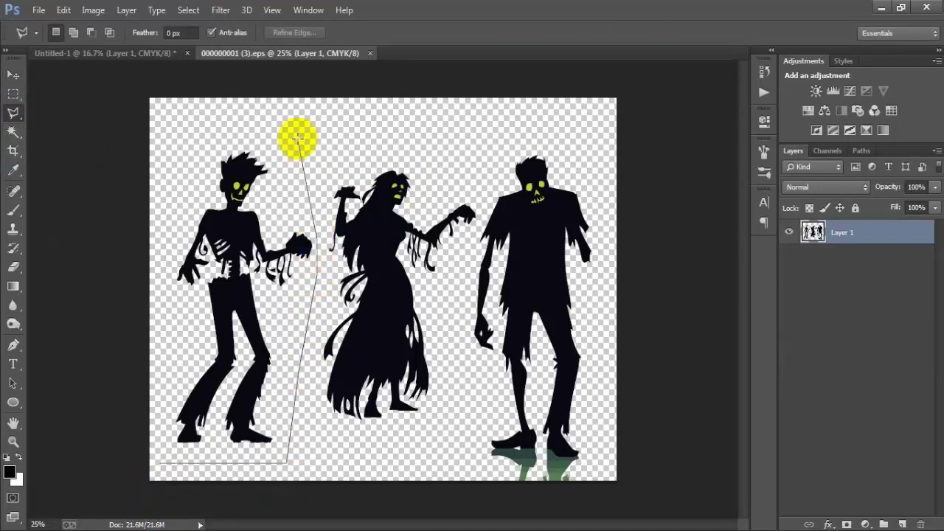
{"action": "left_click", "coordinate": [298, 137]}
{"action": "left_click", "coordinate": [257, 120]}
{"action": "left_click", "coordinate": [180, 125]}
{"action": "left_click", "coordinate": [131, 292]}
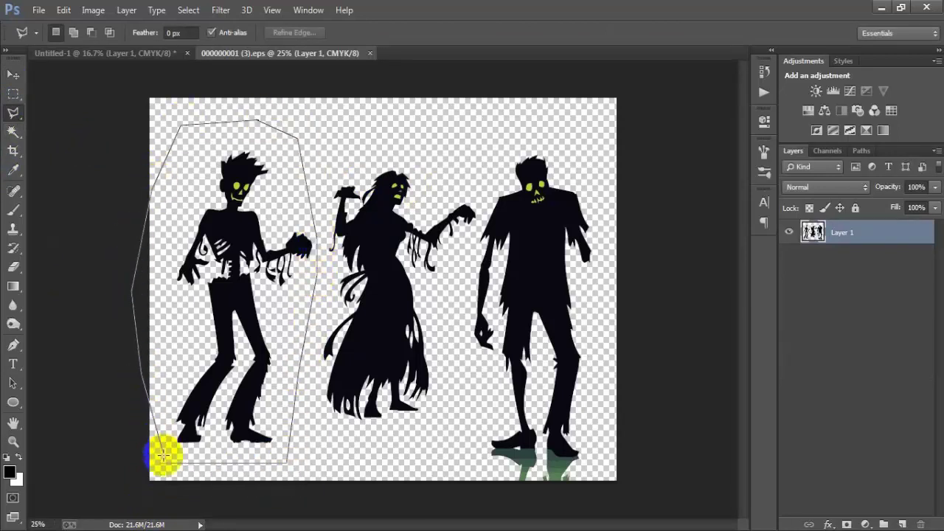
{"action": "left_click", "coordinate": [164, 465]}
{"action": "left_click", "coordinate": [13, 75]}
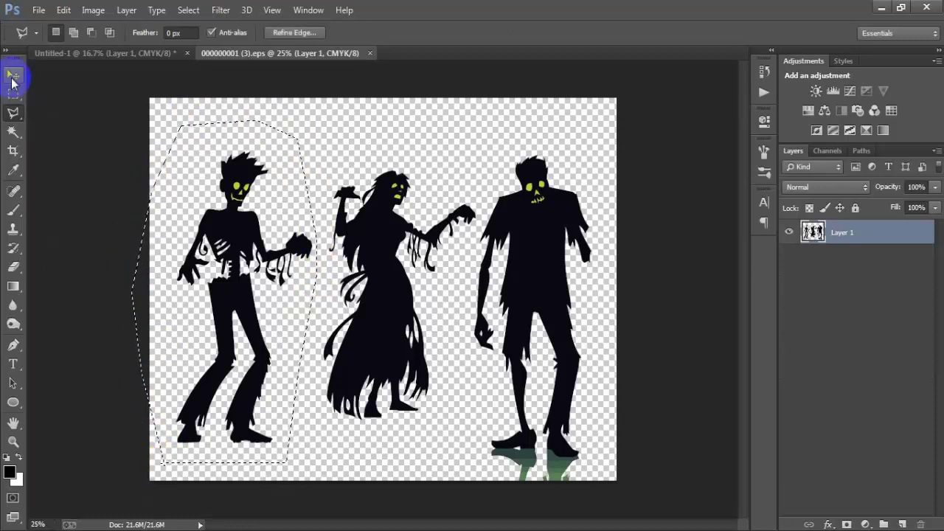
{"action": "left_click_drag", "start_coordinate": [231, 262], "coordinate": [298, 372]}
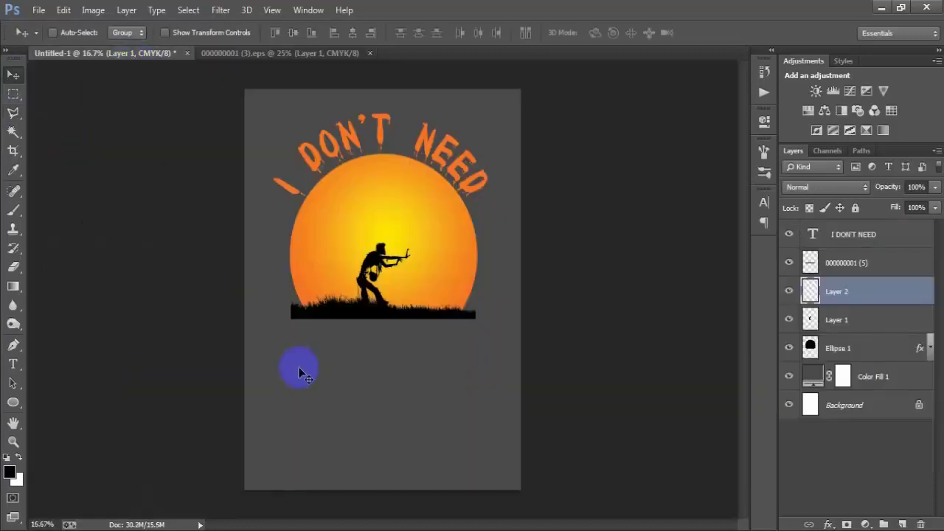
{"action": "left_click", "coordinate": [369, 53]}
{"action": "left_click", "coordinate": [475, 215]}
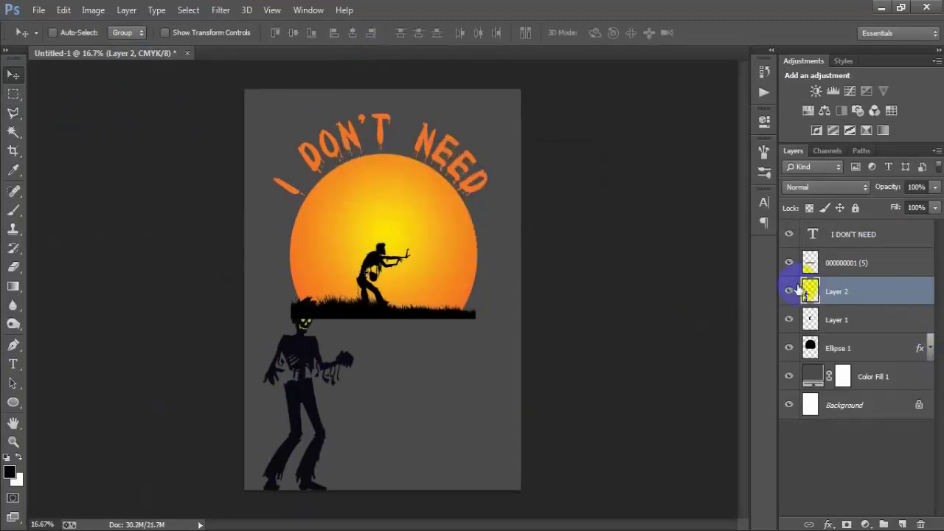
- Turn the copied zombie on Layer 2 solid black with a Hue/Saturation adjustment, setting Lightness to -100
{"action": "left_click", "coordinate": [791, 290]}
{"action": "left_click", "coordinate": [792, 290]}
{"action": "key", "text": "ctrl+u"}
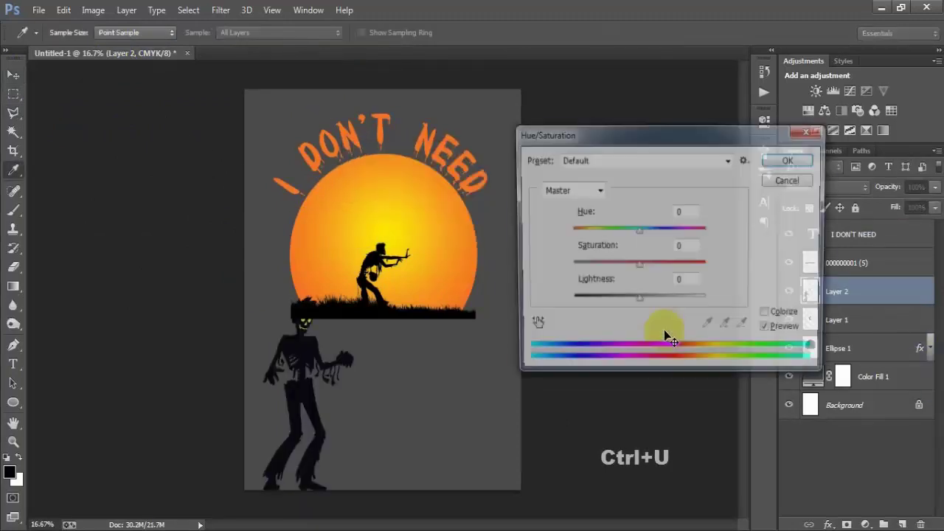
{"action": "left_click_drag", "start_coordinate": [637, 302], "coordinate": [568, 303]}
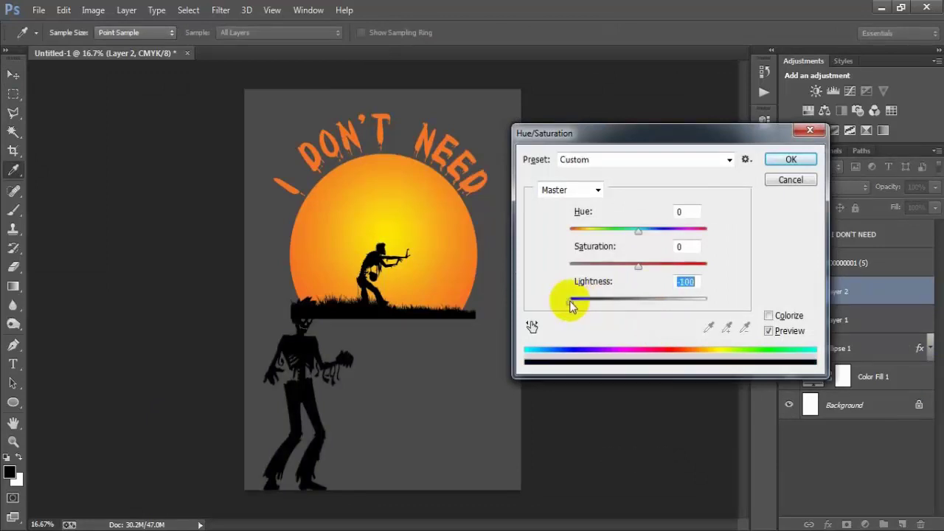
{"action": "left_click", "coordinate": [790, 160]}
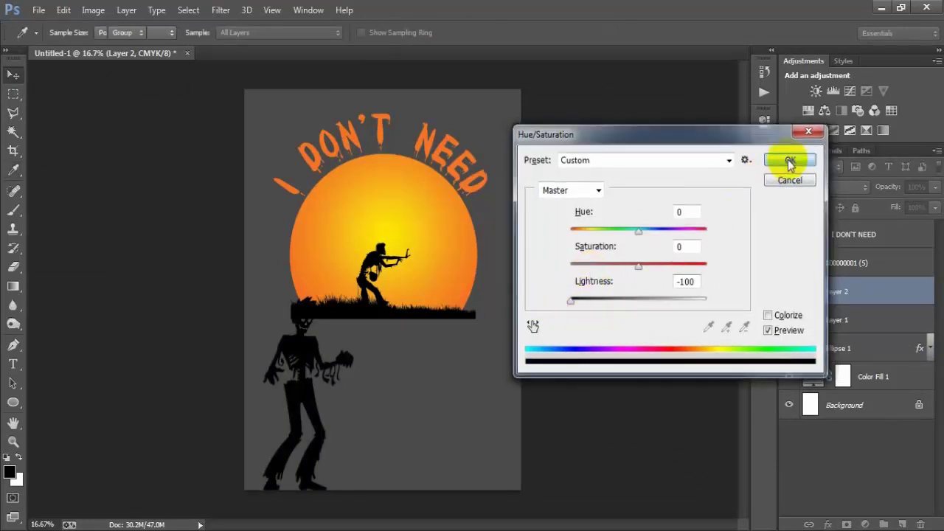
- Scale the Layer 2 zombie to about 37% and stand it on the grass behind the gun-aiming zombie
{"action": "key", "text": "v"}
{"action": "left_click_drag", "start_coordinate": [298, 415], "coordinate": [327, 298]}
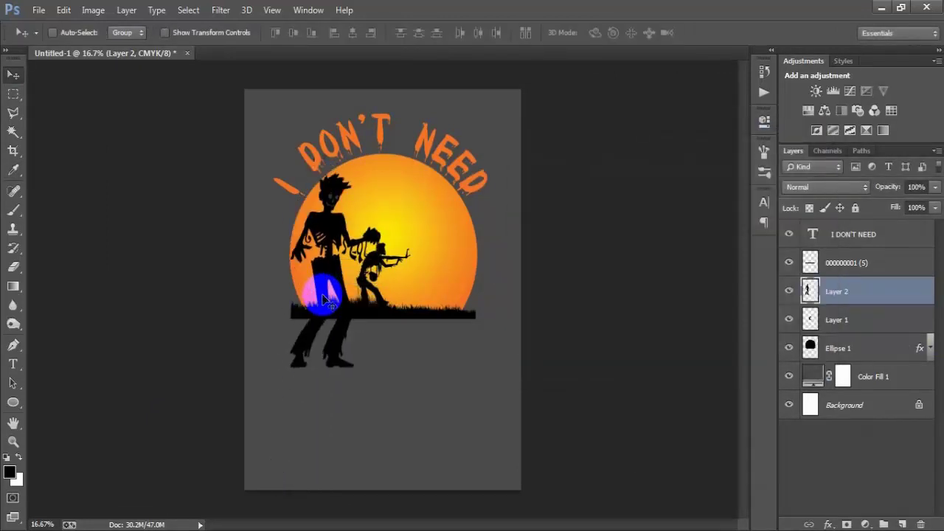
{"action": "key", "text": "ctrl+t"}
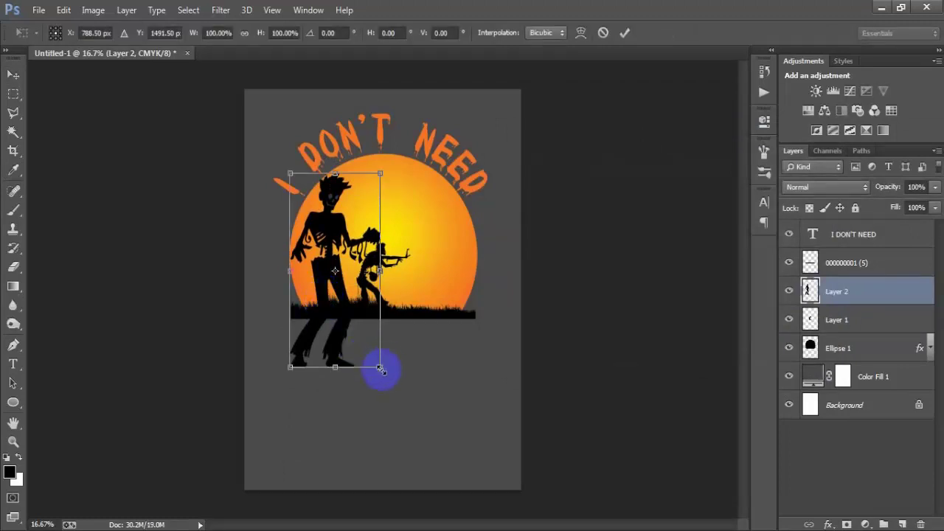
{"action": "left_click_drag", "start_coordinate": [380, 370], "coordinate": [336, 305]}
{"action": "left_click", "coordinate": [349, 315]}
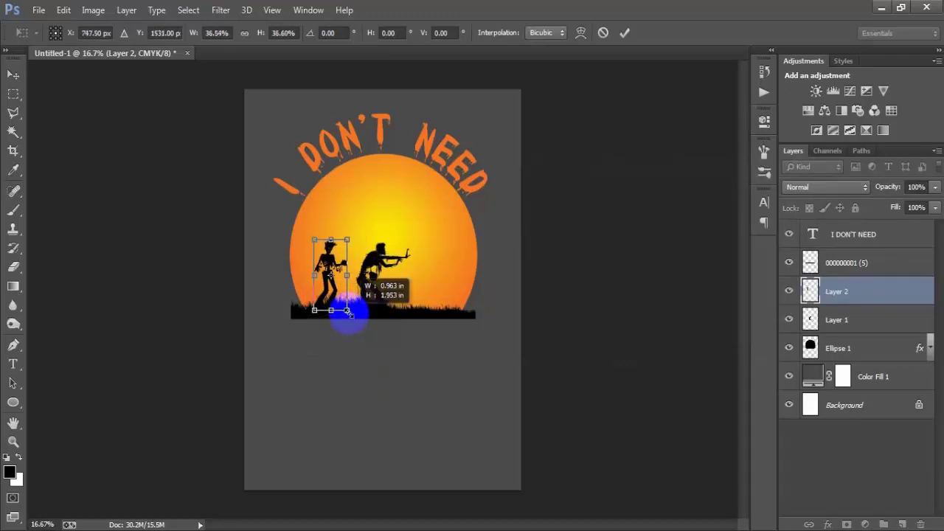
{"action": "left_click", "coordinate": [623, 32]}
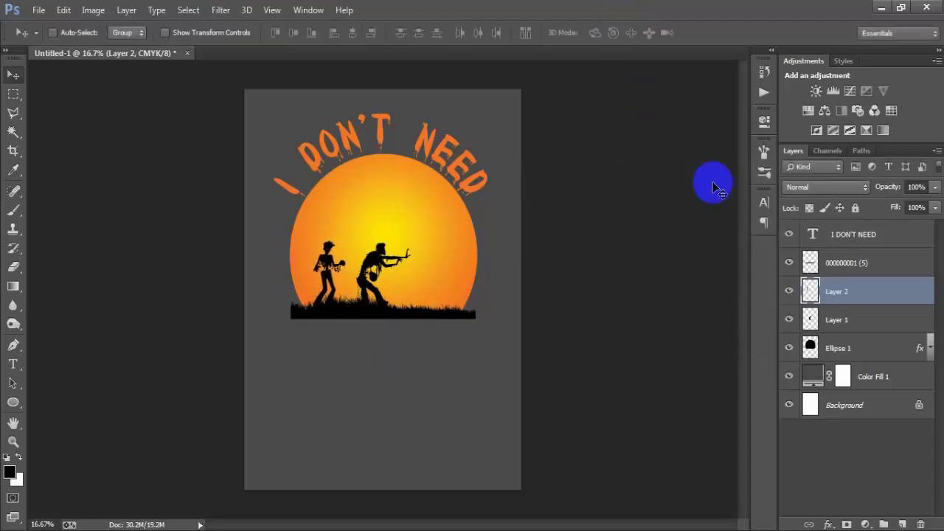
{"action": "left_click", "coordinate": [39, 10]}
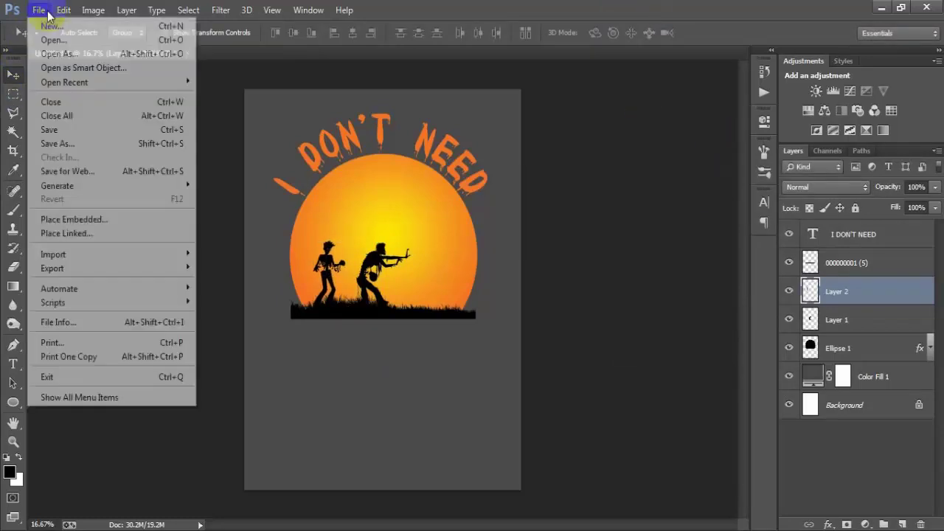
{"action": "left_click", "coordinate": [111, 175]}
{"action": "left_click", "coordinate": [618, 235]}
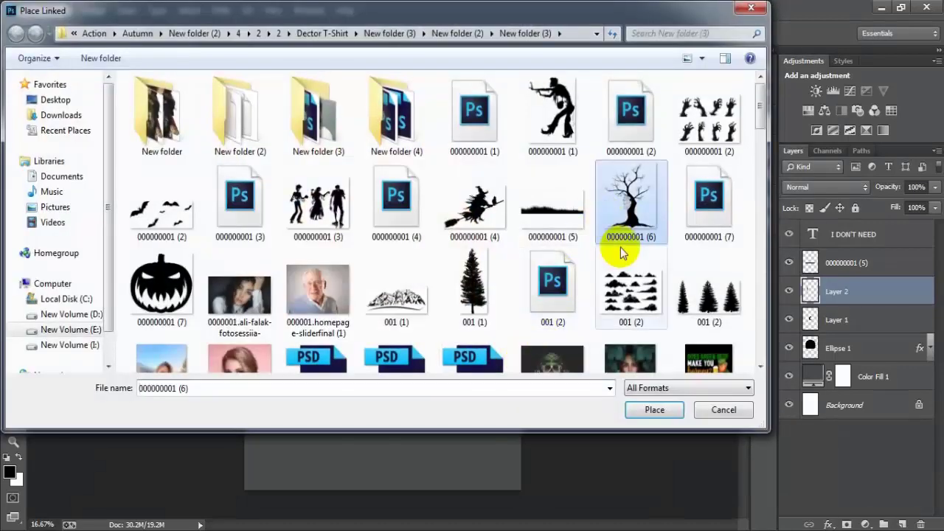
{"action": "left_click", "coordinate": [653, 410]}
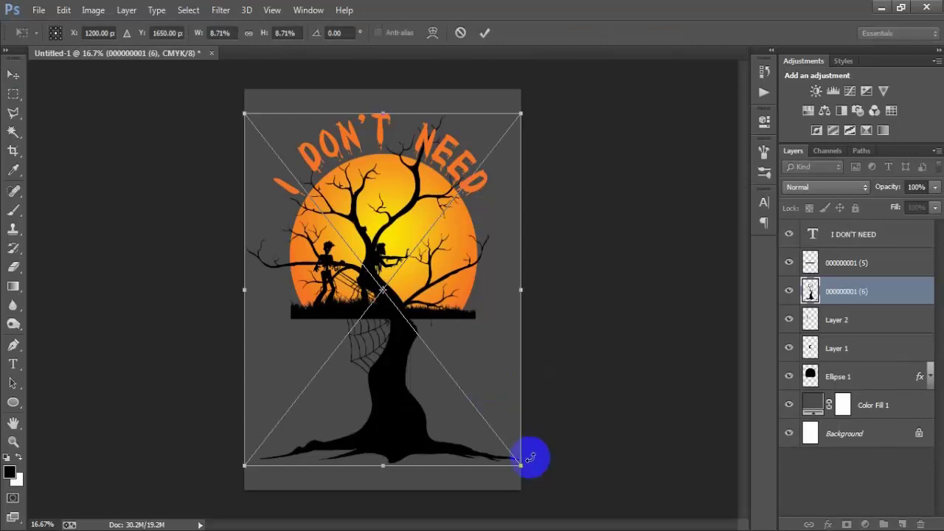
{"action": "left_click_drag", "start_coordinate": [516, 459], "coordinate": [462, 272]}
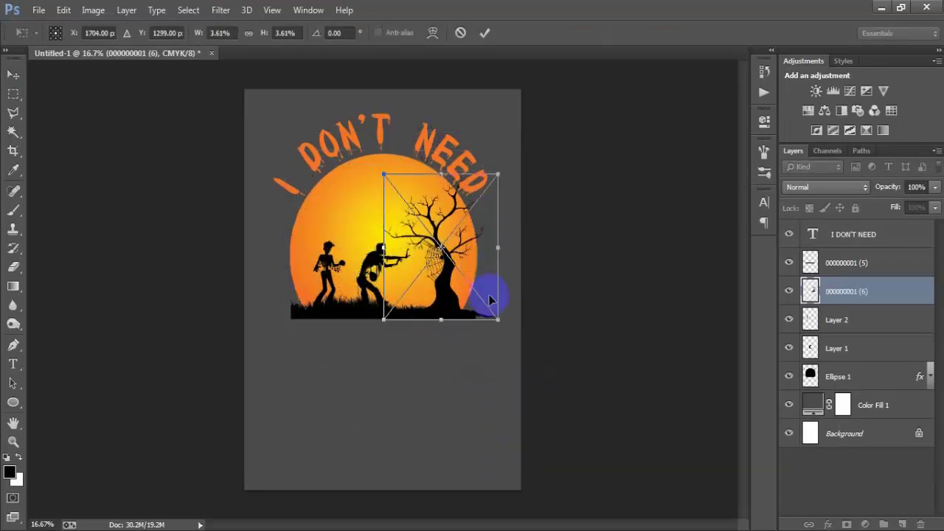
{"action": "left_click_drag", "start_coordinate": [498, 322], "coordinate": [494, 317]}
{"action": "left_click_drag", "start_coordinate": [476, 273], "coordinate": [483, 275]}
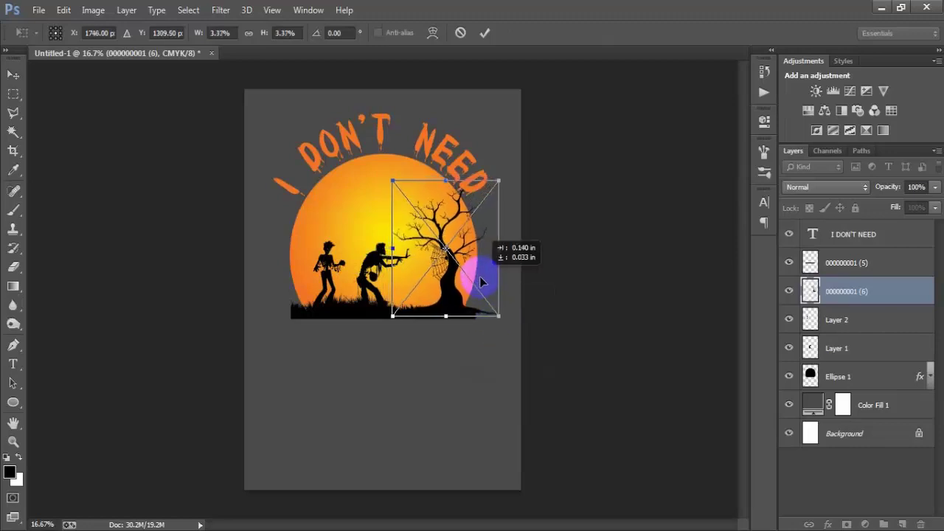
- Tilt the tree about 2.3°, reduce its width to about 2.9%, stretch it slightly taller on the grass, and rasterize its layer
{"action": "left_click_drag", "start_coordinate": [494, 313], "coordinate": [434, 302]}
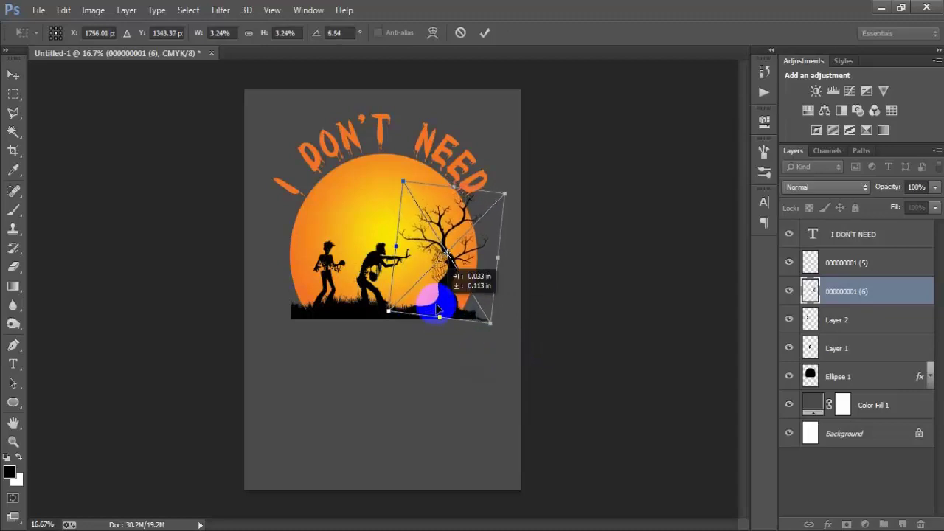
{"action": "left_click_drag", "start_coordinate": [477, 394], "coordinate": [481, 384]}
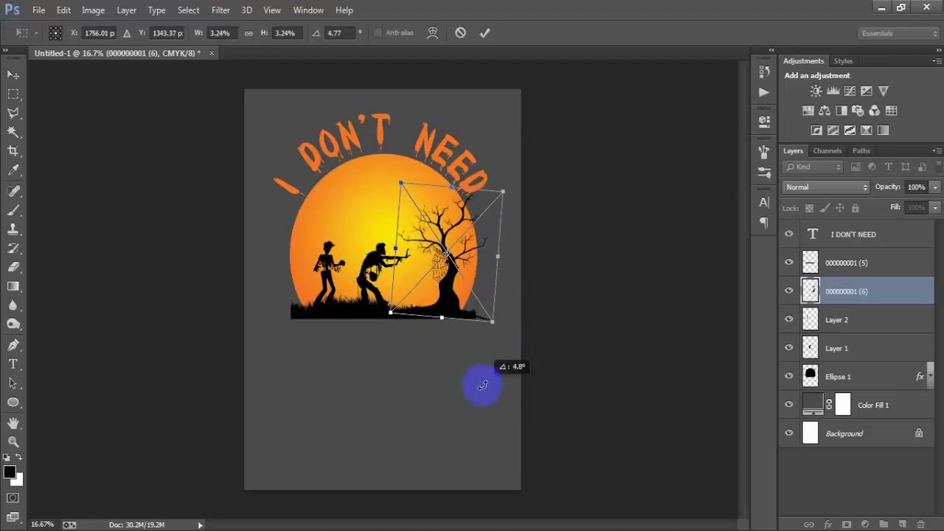
{"action": "left_click_drag", "start_coordinate": [502, 192], "coordinate": [498, 197]}
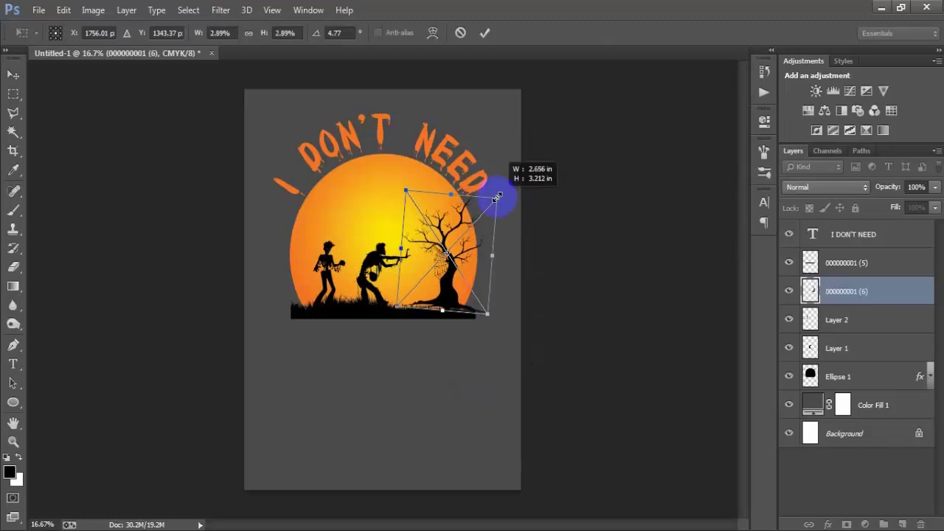
{"action": "mouse_move", "coordinate": [467, 323]}
{"action": "left_mouse_down"}
{"action": "mouse_move", "coordinate": [474, 332]}
{"action": "mouse_move", "coordinate": [468, 317]}
{"action": "left_mouse_up"}
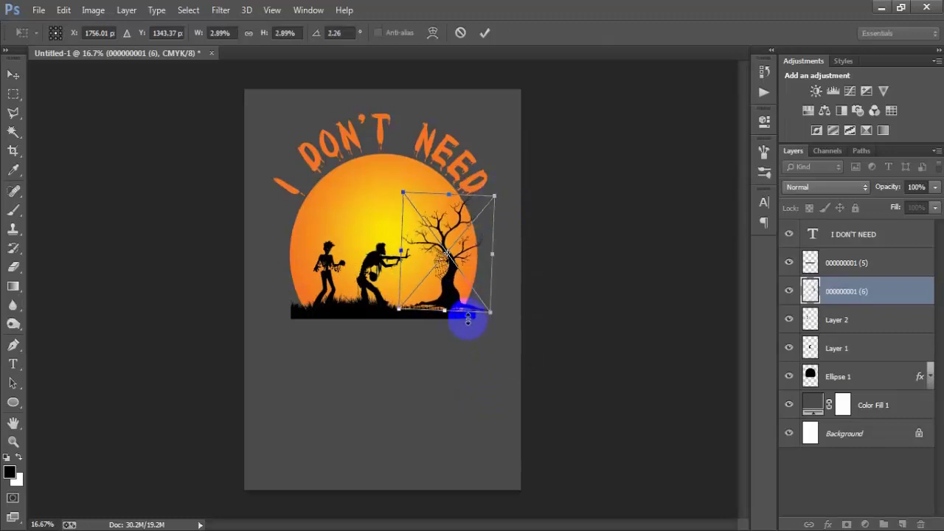
{"action": "left_click_drag", "start_coordinate": [449, 198], "coordinate": [448, 191]}
{"action": "left_click_drag", "start_coordinate": [436, 292], "coordinate": [437, 295]}
{"action": "left_click", "coordinate": [485, 33]}
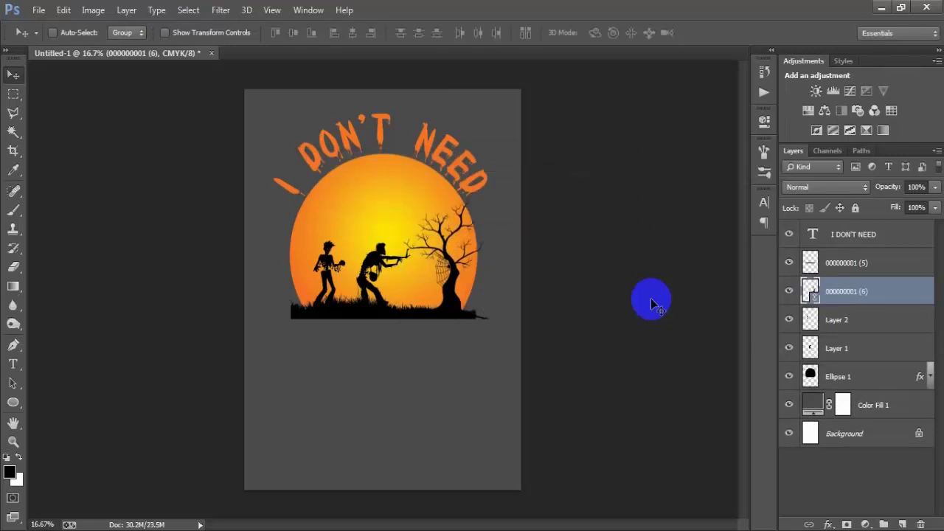
{"action": "right_click", "coordinate": [853, 293]}
{"action": "left_click", "coordinate": [590, 275]}
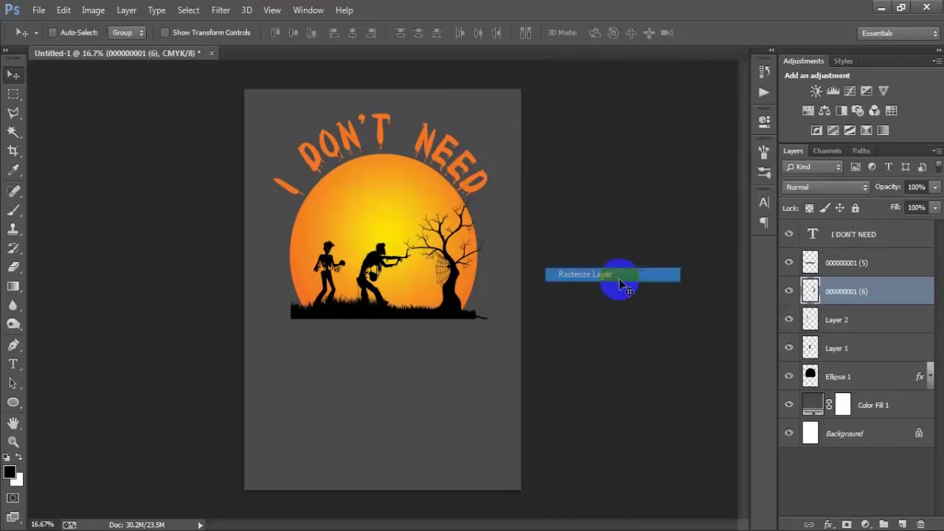
{"action": "left_click", "coordinate": [38, 10]}
{"action": "left_click", "coordinate": [42, 41]}
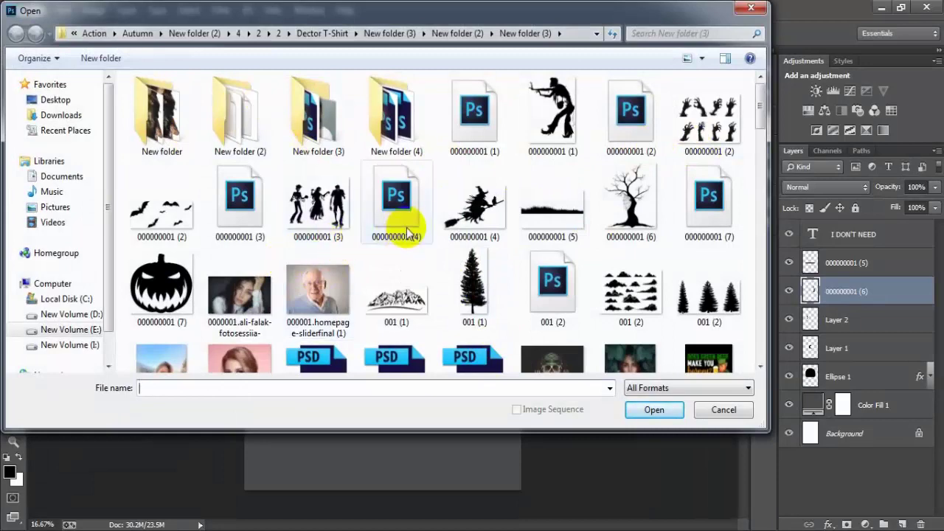
{"action": "left_click", "coordinate": [257, 217]}
{"action": "left_click", "coordinate": [636, 413]}
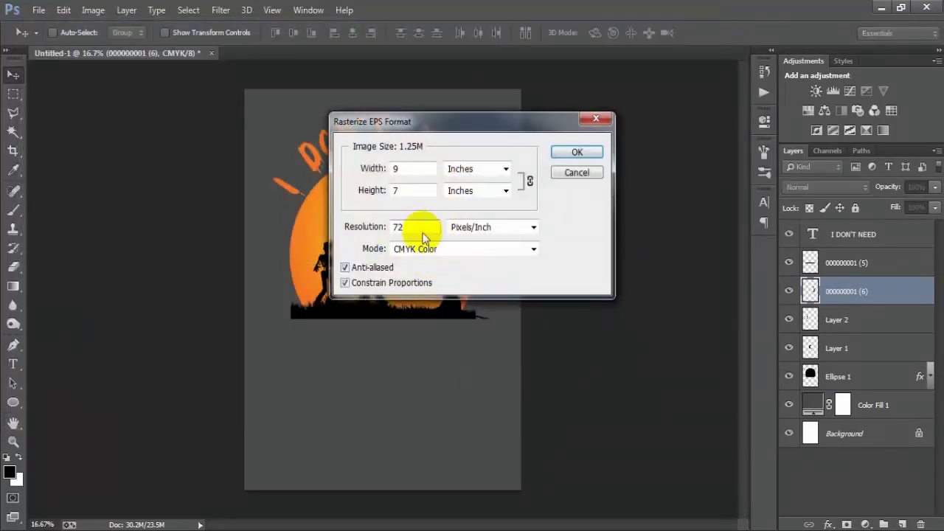
{"action": "left_click_drag", "start_coordinate": [421, 230], "coordinate": [351, 230]}
{"action": "key", "text": "Return"}
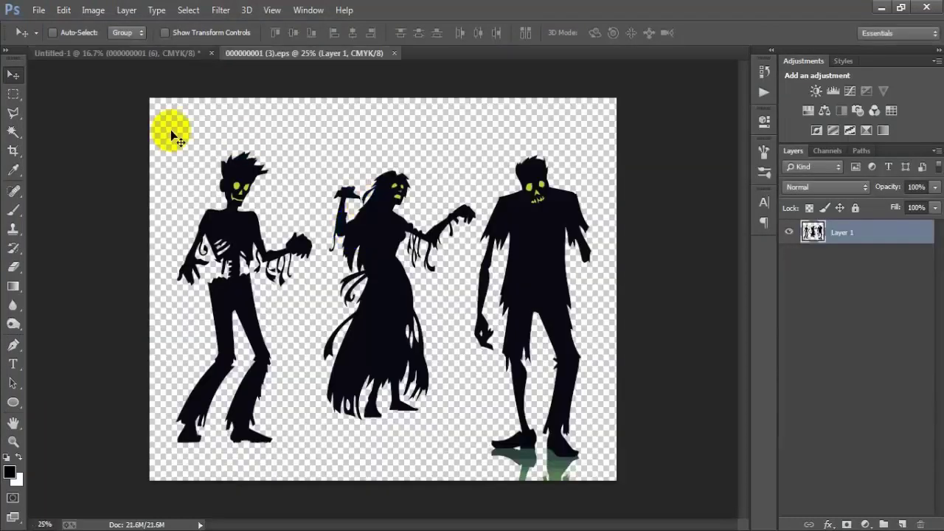
- Outline the rightmost zombie without its green reflection using the Polygonal Lasso, and copy it into Untitled-1 above the tree layer
{"action": "left_click", "coordinate": [13, 112]}
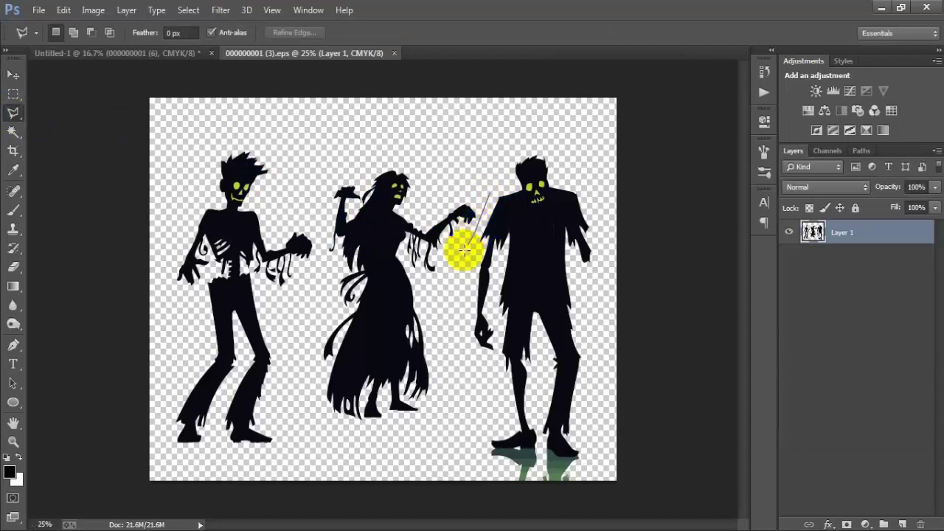
{"action": "left_click", "coordinate": [448, 330]}
{"action": "left_click", "coordinate": [481, 488]}
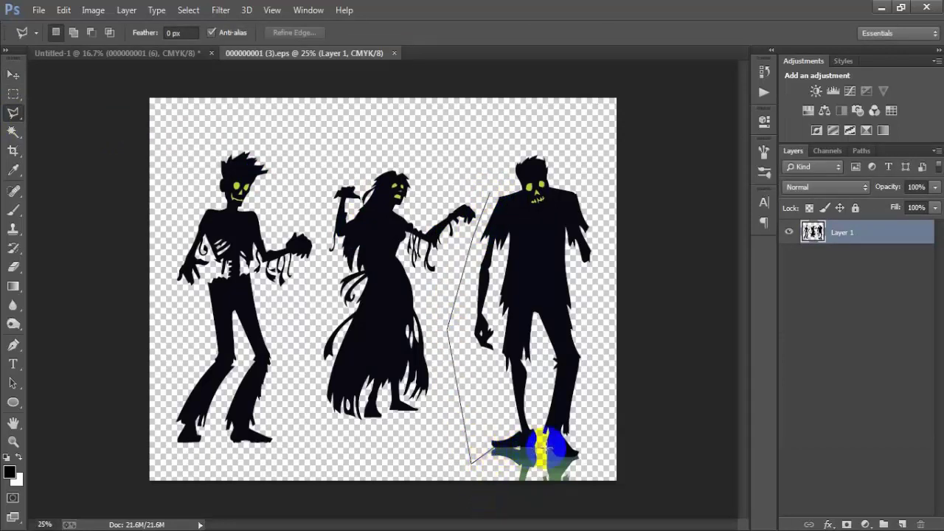
{"action": "left_click", "coordinate": [584, 455]}
{"action": "left_click", "coordinate": [638, 391]}
{"action": "left_click", "coordinate": [625, 146]}
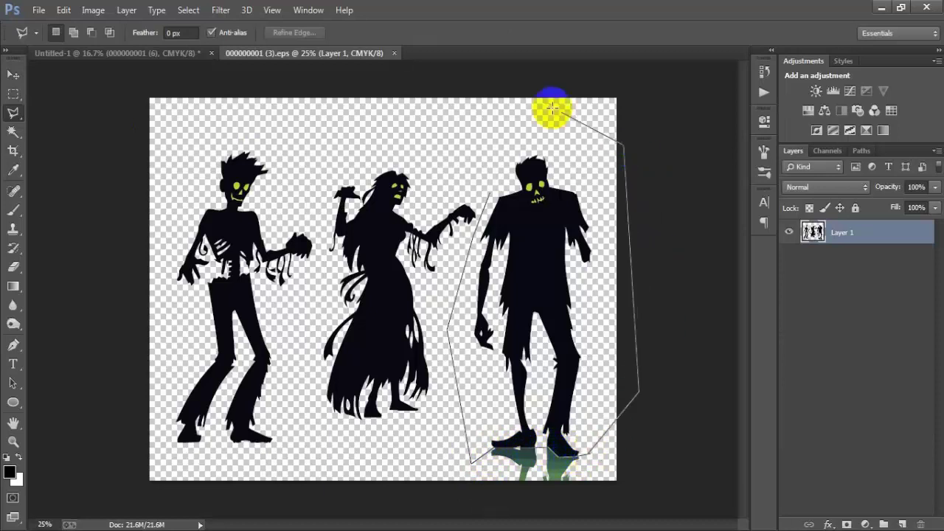
{"action": "left_click", "coordinate": [529, 110]}
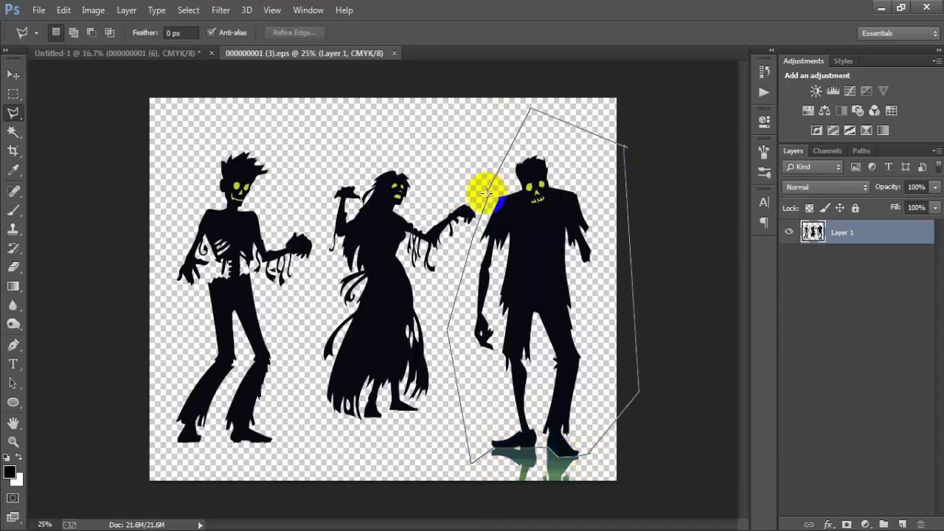
{"action": "double_click", "coordinate": [485, 192]}
{"action": "left_click", "coordinate": [14, 74]}
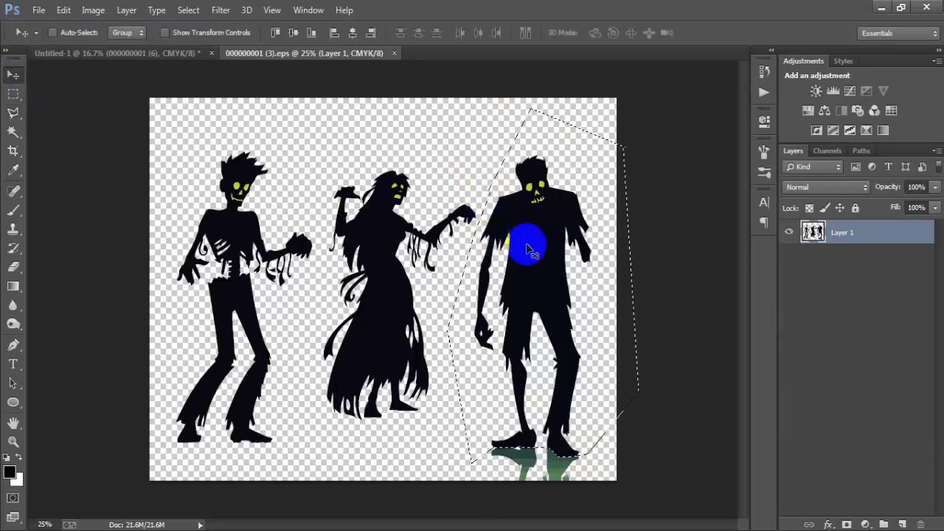
{"action": "left_click_drag", "start_coordinate": [528, 251], "coordinate": [333, 253]}
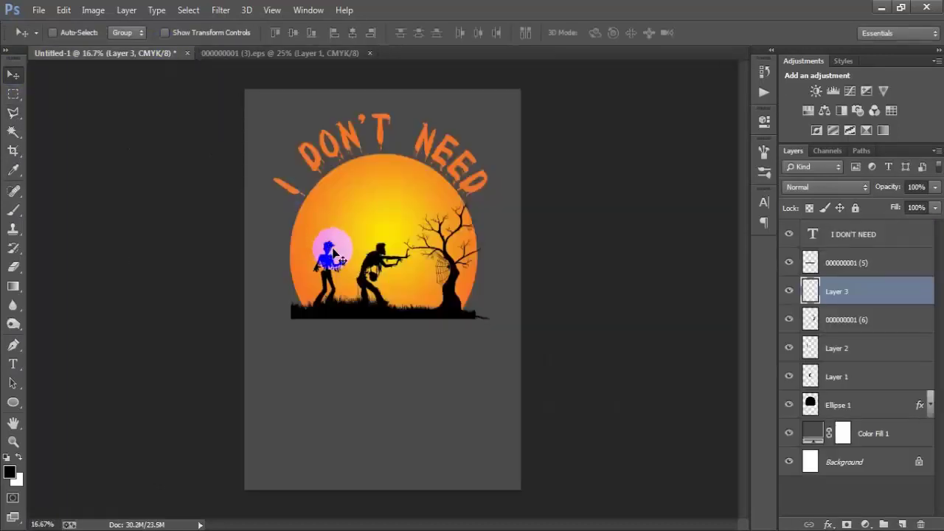
{"action": "key", "text": "ctrl+u"}
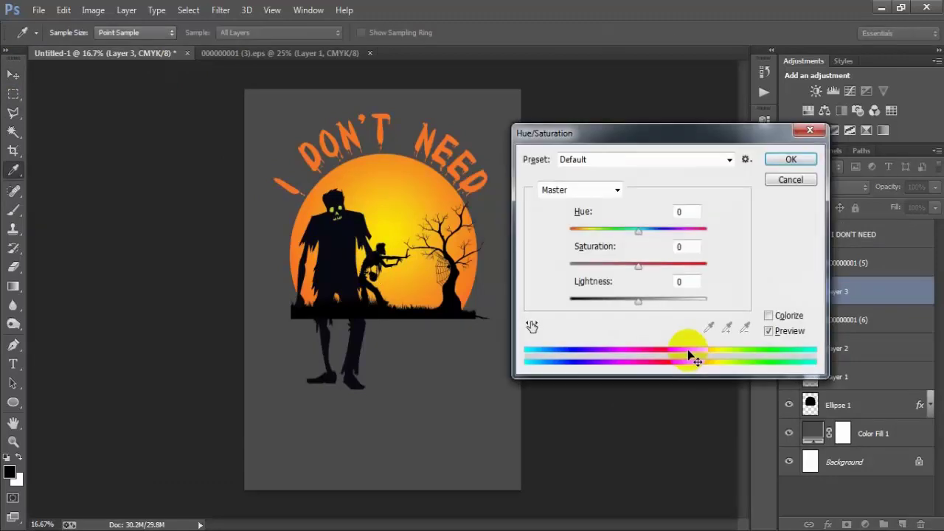
{"action": "left_click_drag", "start_coordinate": [642, 304], "coordinate": [507, 298]}
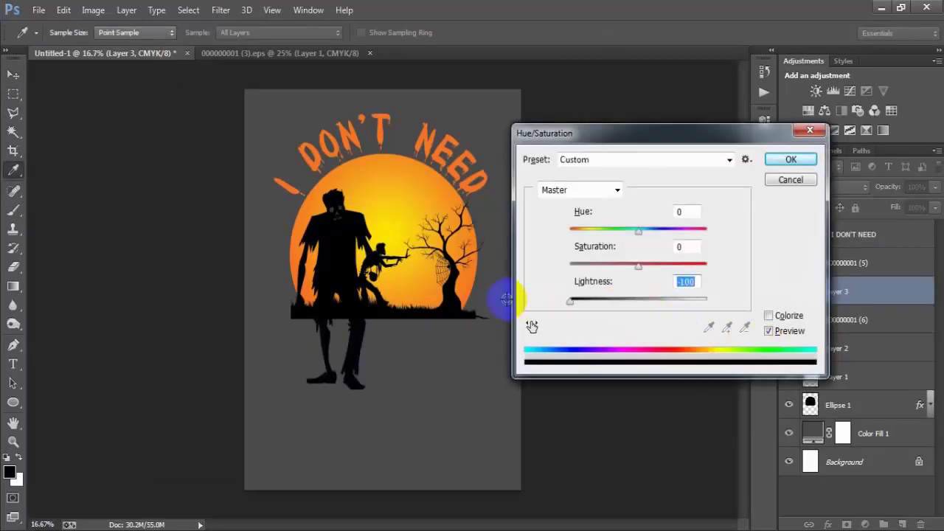
{"action": "left_click", "coordinate": [790, 159]}
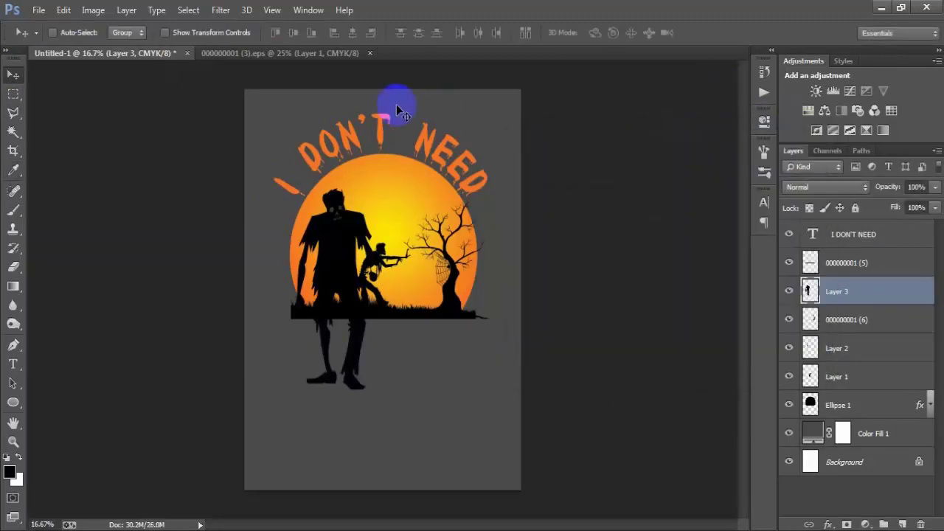
{"action": "left_click", "coordinate": [370, 54]}
{"action": "left_click", "coordinate": [480, 213]}
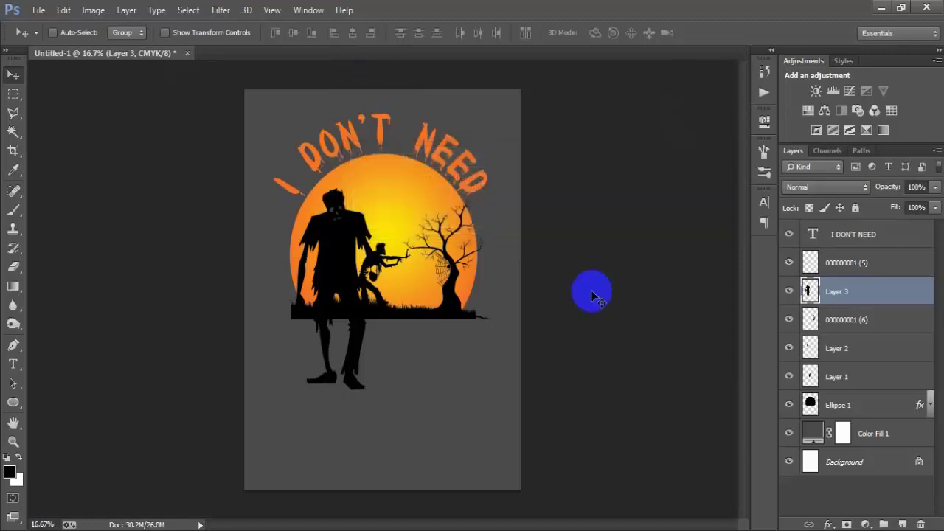
- Shrink the Layer 3 zombie and stand it on the grass between the gun-aiming zombie and the tree
{"action": "key", "text": "ctrl+t"}
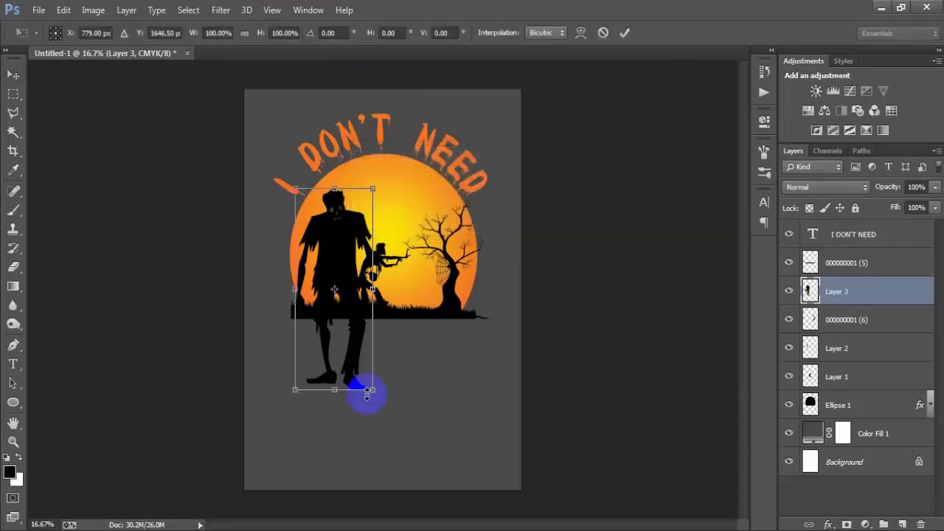
{"action": "left_click_drag", "start_coordinate": [371, 392], "coordinate": [346, 323]}
{"action": "left_click", "coordinate": [624, 33]}
{"action": "left_click_drag", "start_coordinate": [386, 280], "coordinate": [419, 285]}
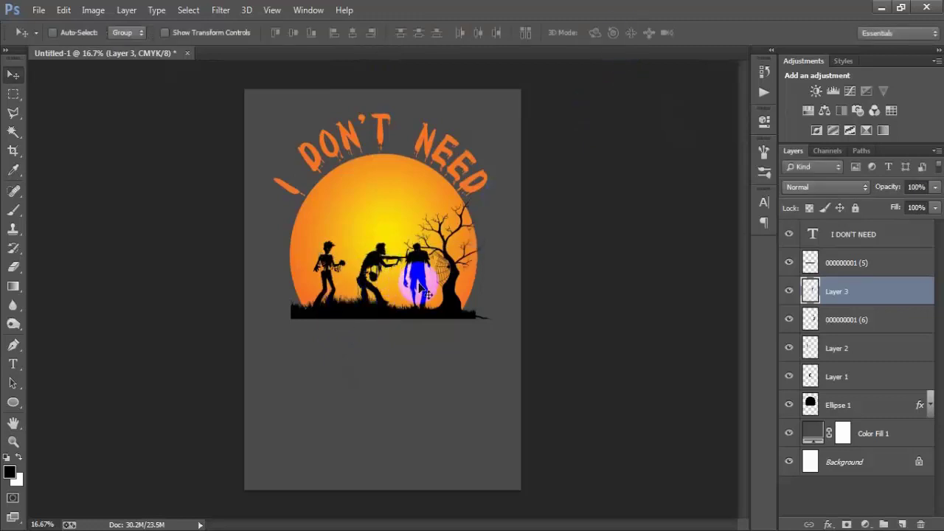
{"action": "key", "text": "ctrl+t"}
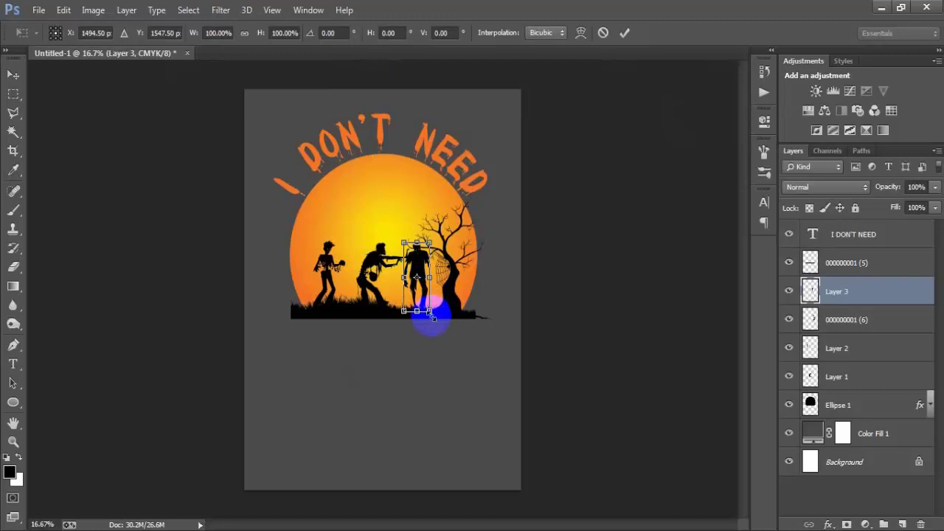
{"action": "left_click_drag", "start_coordinate": [429, 311], "coordinate": [425, 310]}
{"action": "left_click", "coordinate": [624, 33]}
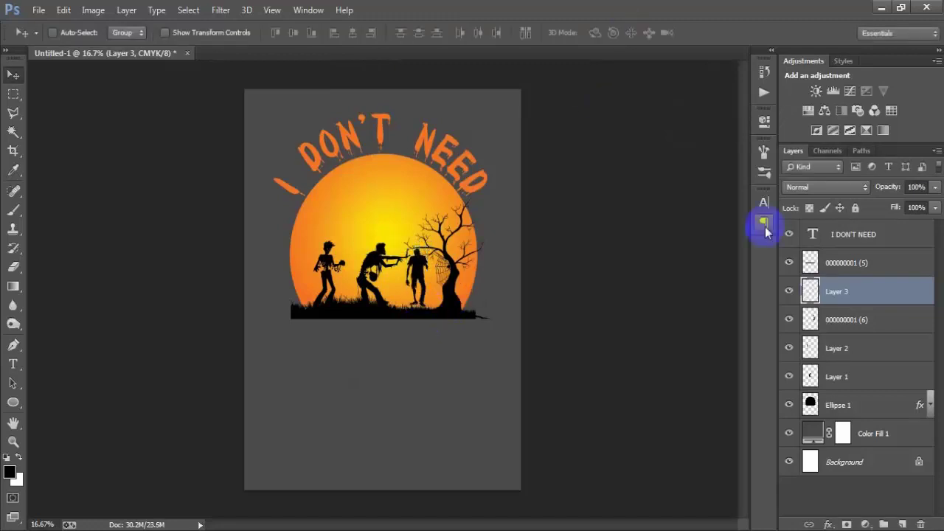
- Move Layer 3 directly beneath Layer 1 and shift its zombie slightly right and down so its feet sink into the grass
{"action": "left_click_drag", "start_coordinate": [877, 297], "coordinate": [864, 378]}
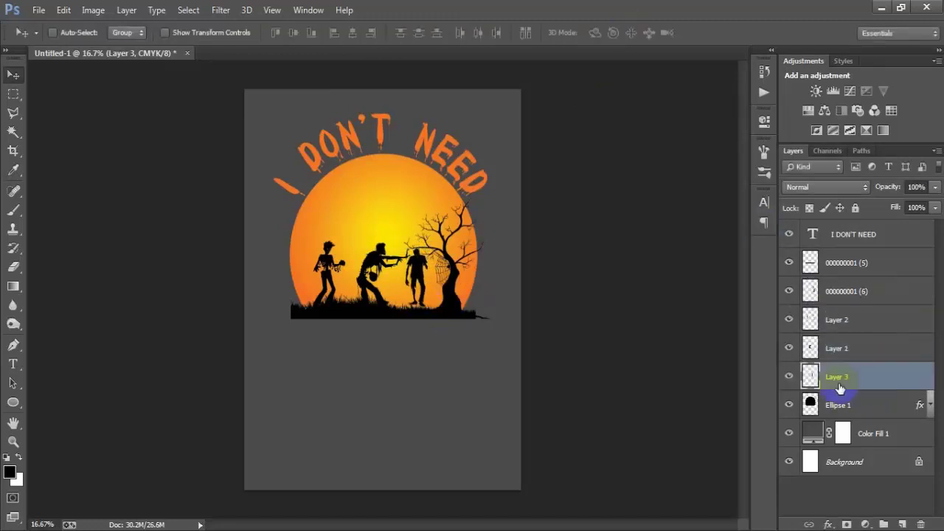
{"action": "left_click_drag", "start_coordinate": [415, 265], "coordinate": [425, 282]}
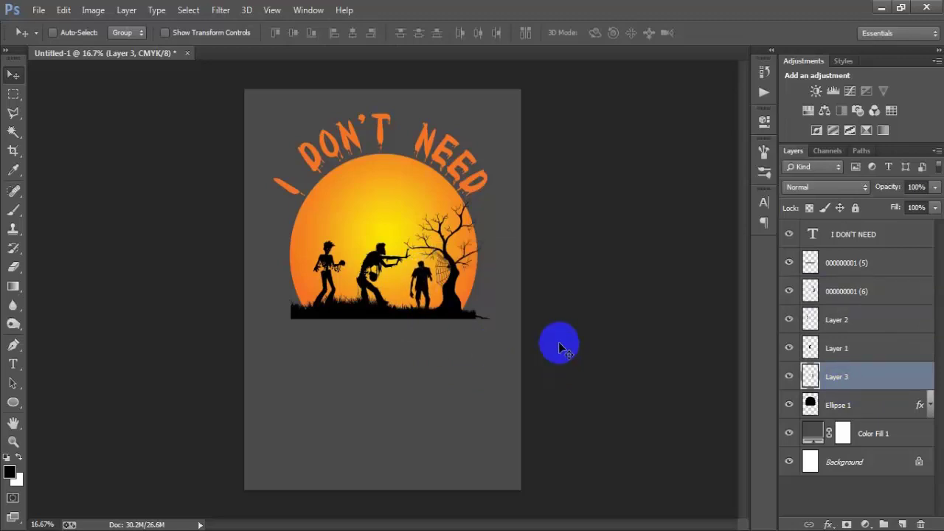
{"action": "left_click", "coordinate": [38, 10]}
{"action": "left_click", "coordinate": [49, 38]}
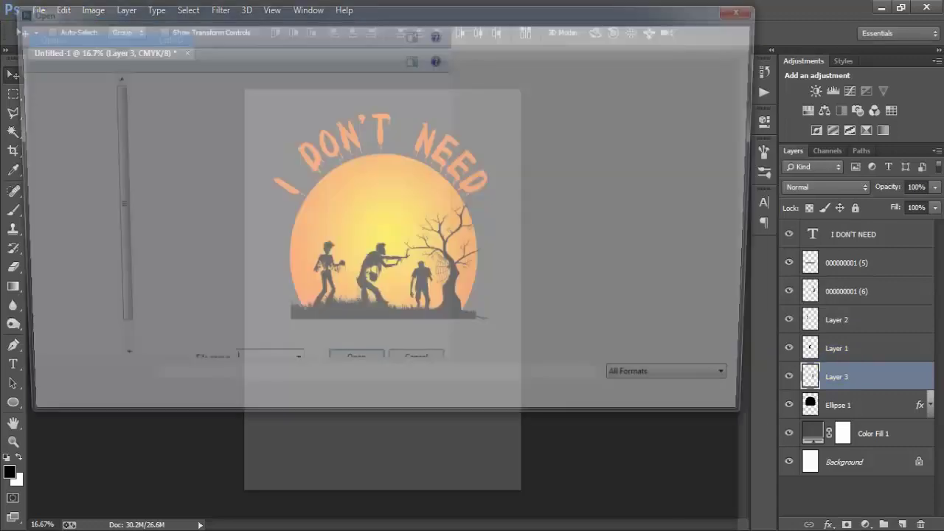
{"action": "left_click", "coordinate": [632, 134]}
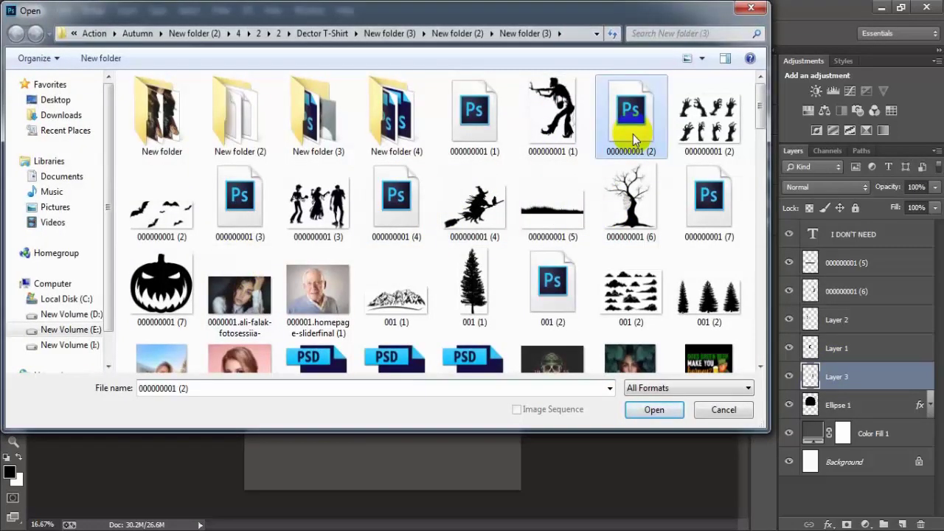
{"action": "left_click", "coordinate": [652, 410]}
{"action": "double_click", "coordinate": [418, 230]}
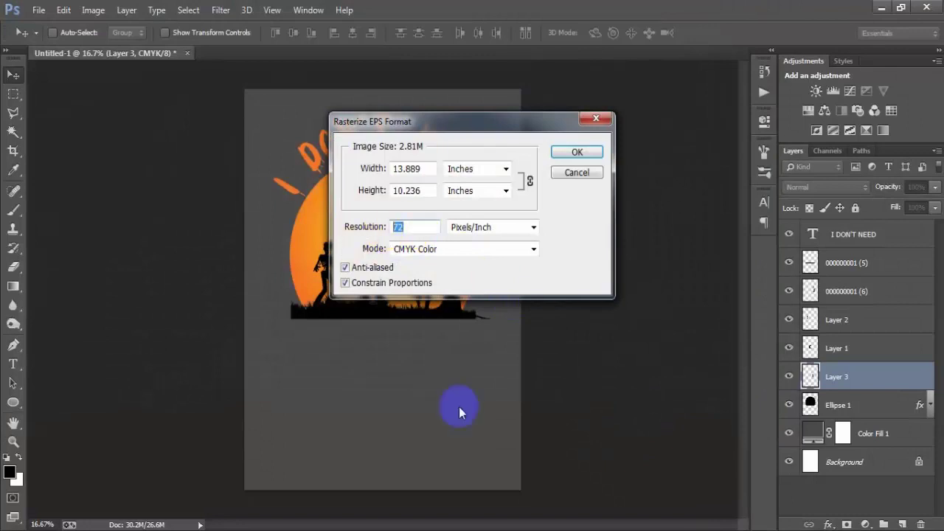
{"action": "key", "text": "Return"}
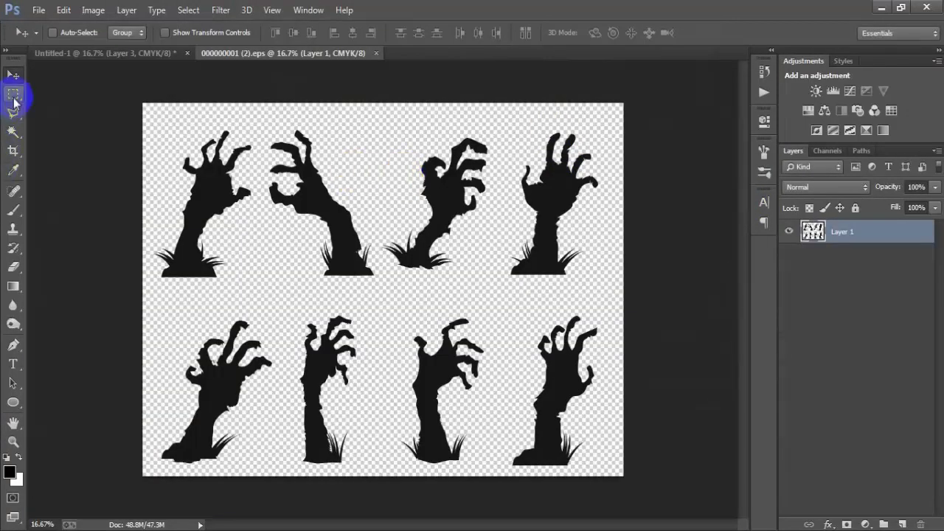
- Select the first hand of the lower row with a rectangular marquee of about 3.92 × 4.42 in and copy it into Untitled-1
{"action": "left_click", "coordinate": [13, 94]}
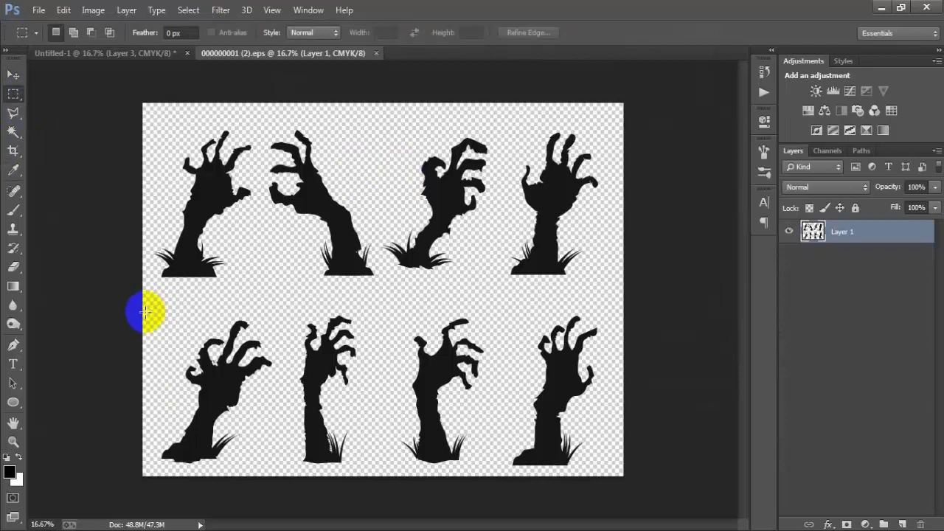
{"action": "left_click_drag", "start_coordinate": [145, 313], "coordinate": [280, 479]}
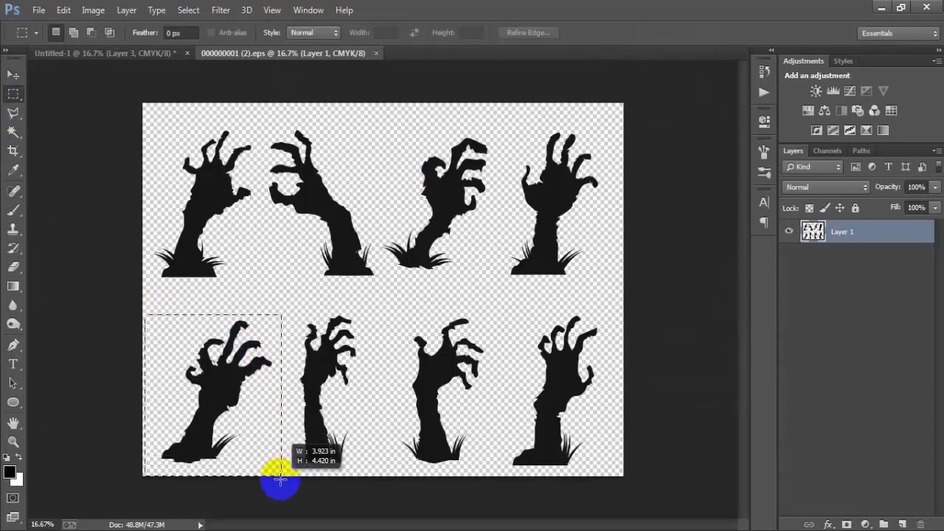
{"action": "left_click", "coordinate": [13, 74]}
{"action": "left_click_drag", "start_coordinate": [185, 320], "coordinate": [357, 352]}
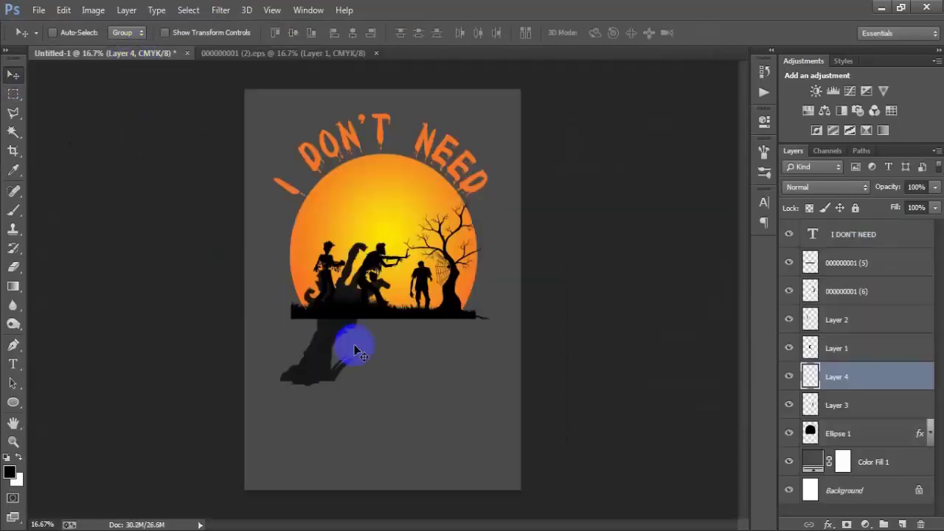
- Shrink the Layer 4 hand and place it rising from the grass between the leftmost zombie and the gun-aiming zombie
{"action": "key", "text": "ctrl+t"}
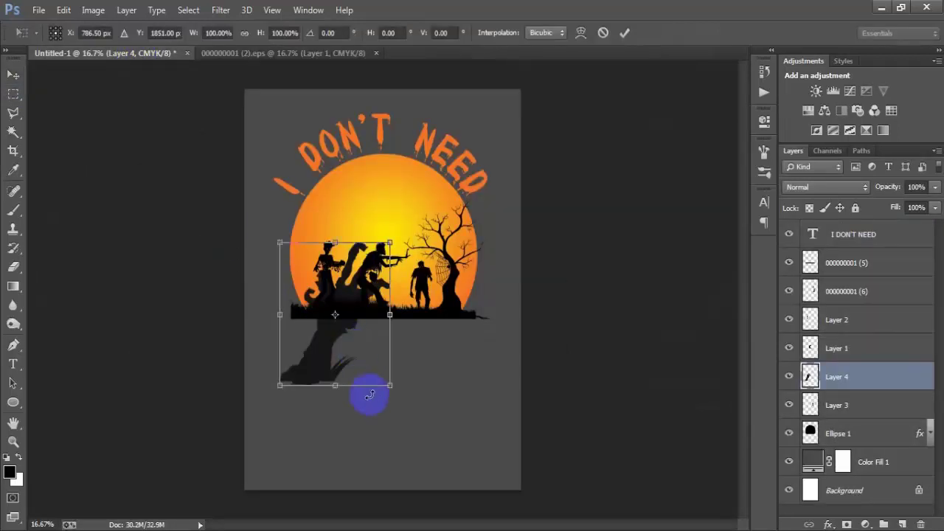
{"action": "left_click_drag", "start_coordinate": [390, 385], "coordinate": [347, 301]}
{"action": "left_click", "coordinate": [624, 32]}
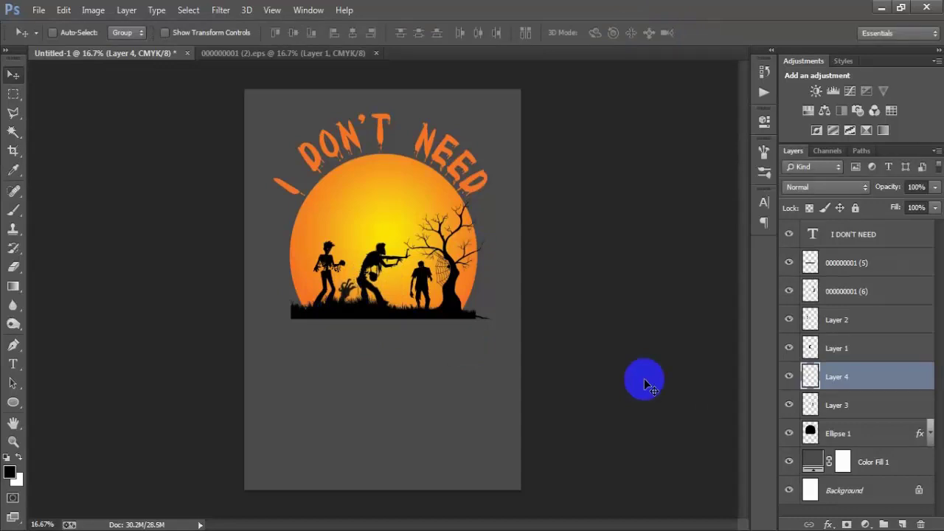
{"action": "left_click", "coordinate": [284, 55]}
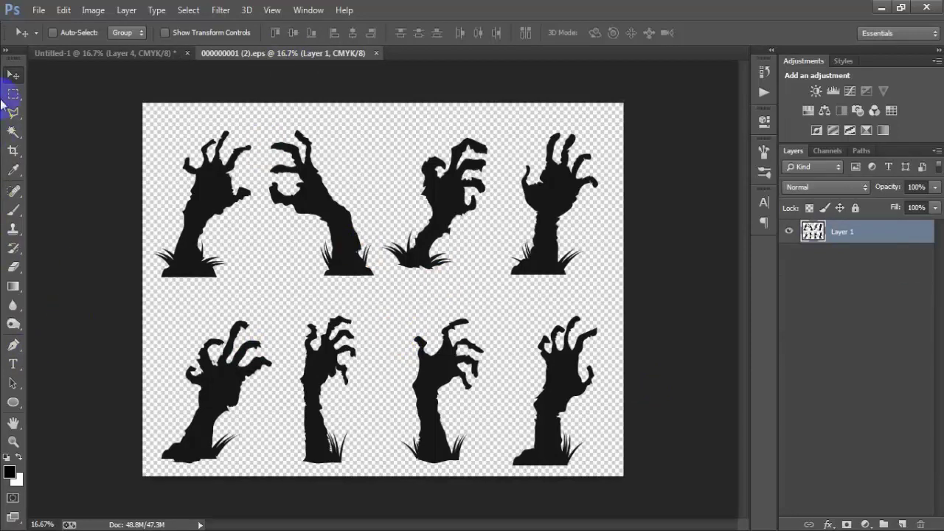
{"action": "left_click", "coordinate": [12, 93]}
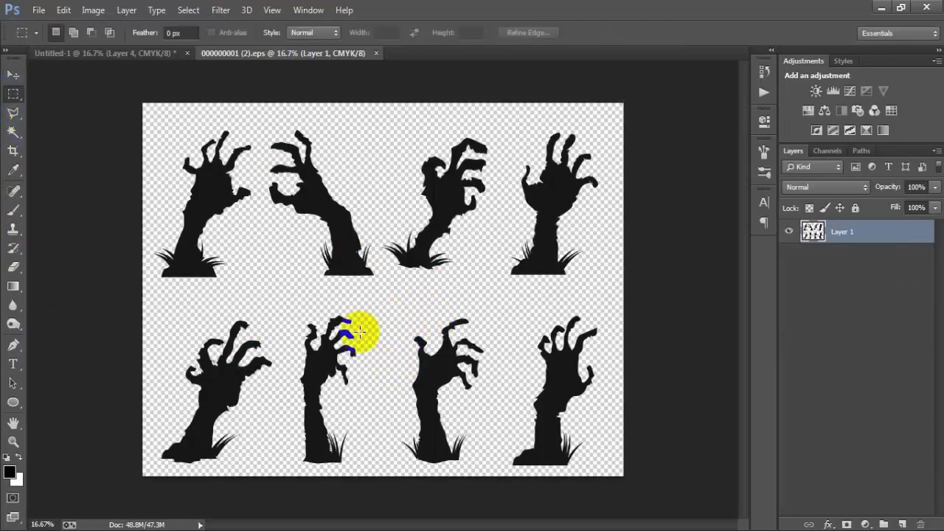
{"action": "left_click_drag", "start_coordinate": [284, 315], "coordinate": [368, 490]}
{"action": "left_click", "coordinate": [13, 75]}
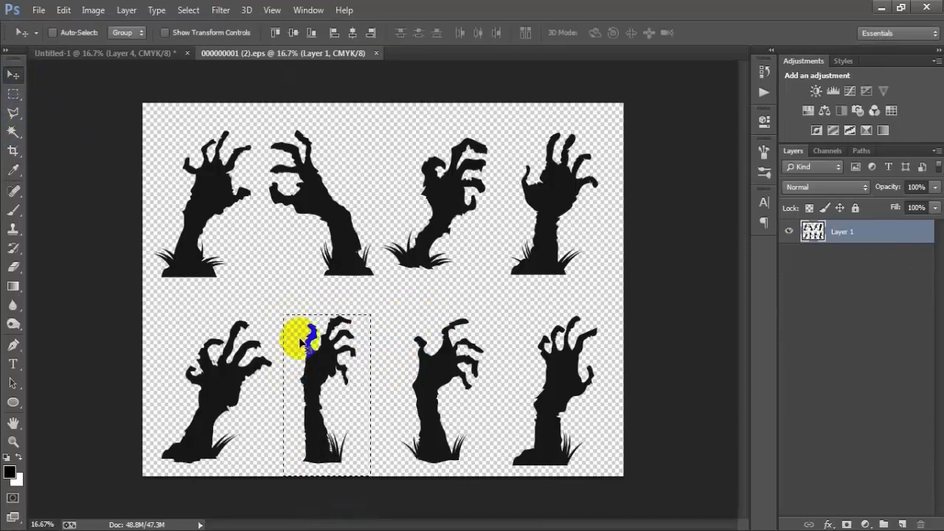
{"action": "left_click_drag", "start_coordinate": [302, 340], "coordinate": [407, 300]}
- Shrink the Layer 5 hand and place it in the grass between the gun-aiming zombie and the zombie beside the tree
{"action": "key", "text": "ctrl+t"}
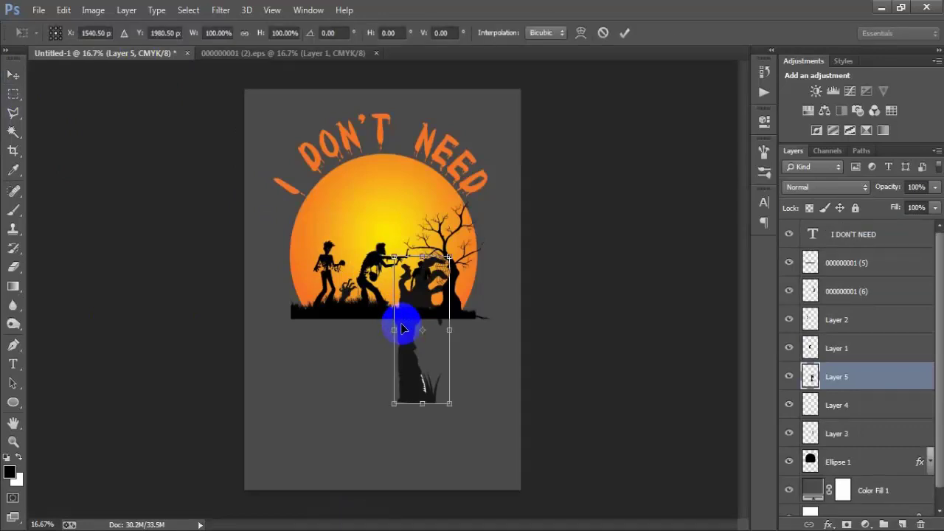
{"action": "left_click_drag", "start_coordinate": [451, 403], "coordinate": [398, 305]}
{"action": "left_click", "coordinate": [624, 32]}
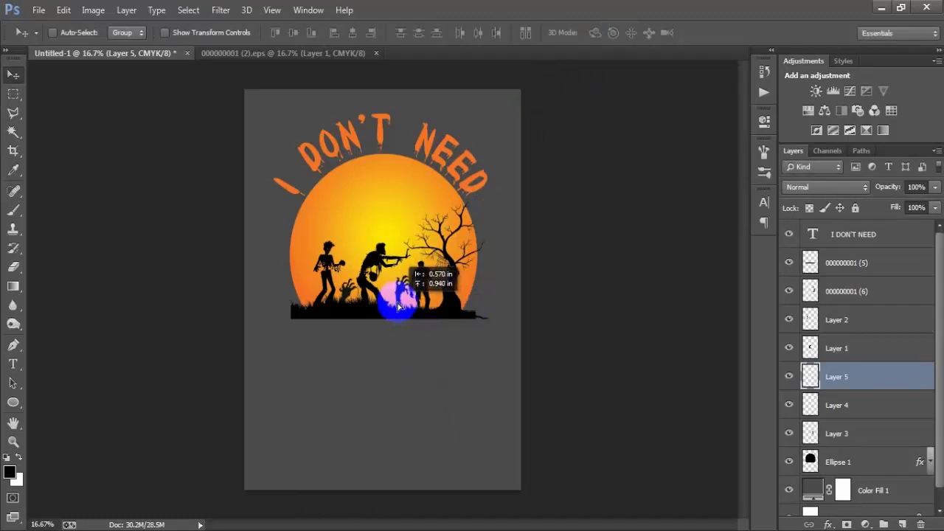
- Flip the Layer 5 hand horizontally and reduce its size slightly at the same spot in the grass
{"action": "key", "text": "ctrl+t"}
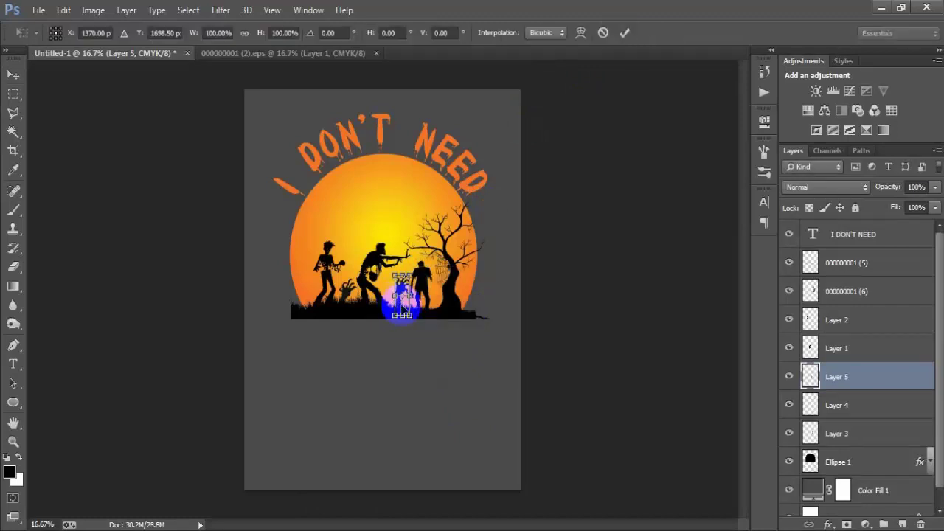
{"action": "right_click", "coordinate": [401, 299]}
{"action": "left_click", "coordinate": [435, 274]}
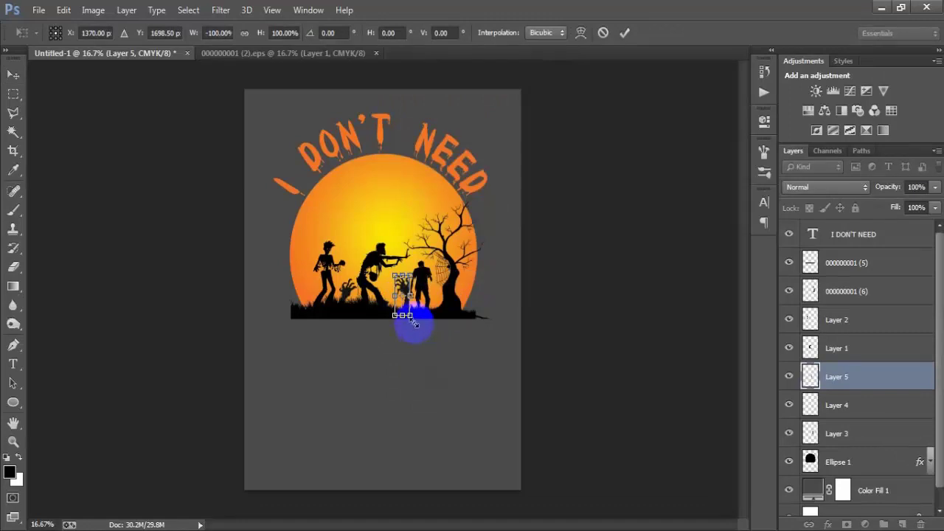
{"action": "left_click_drag", "start_coordinate": [414, 322], "coordinate": [410, 310]}
{"action": "left_click", "coordinate": [624, 32]}
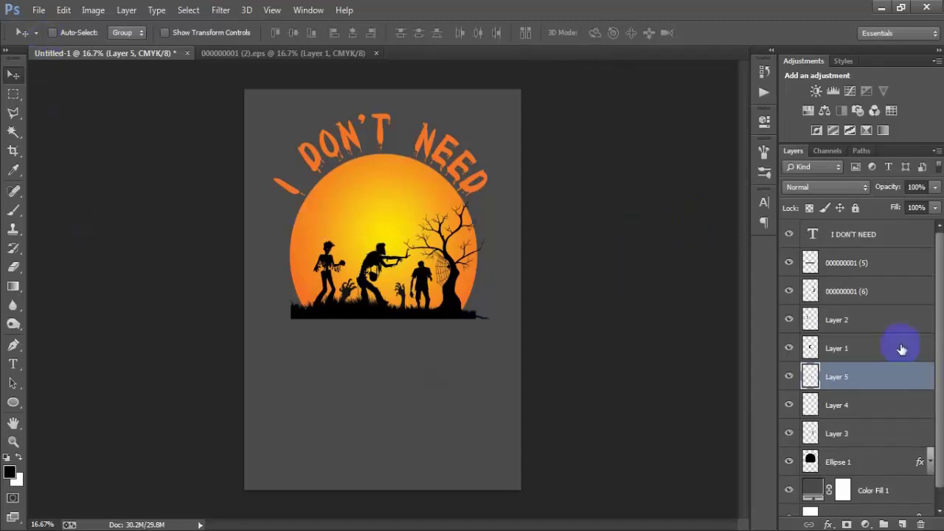
- Draw a circle about 1.14 in (342 px) wide with the Ellipse tool on a new layer above the grass layer
{"action": "left_click", "coordinate": [849, 267]}
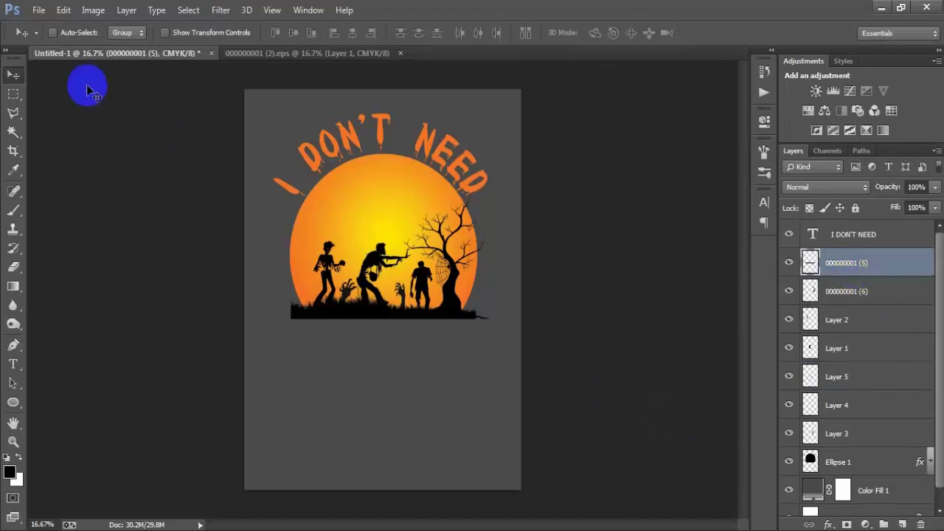
{"action": "left_click", "coordinate": [902, 524]}
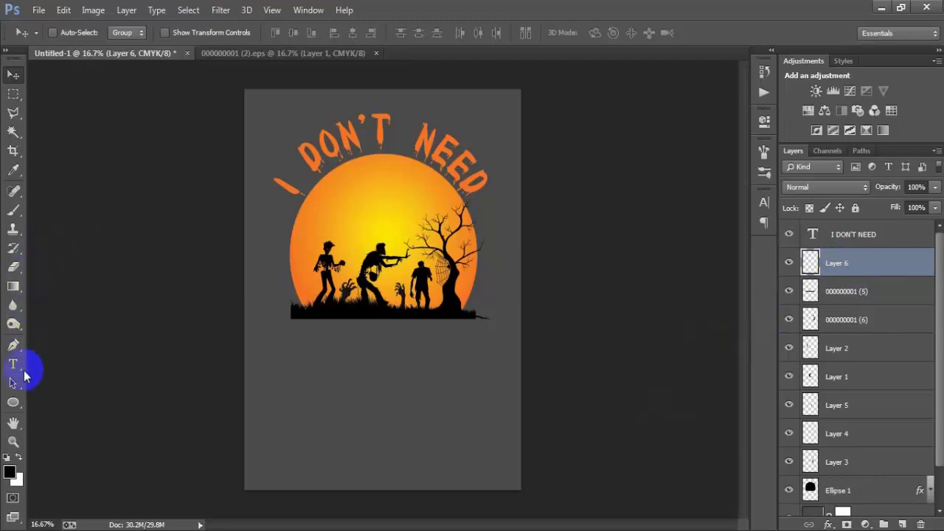
{"action": "left_click_drag", "start_coordinate": [13, 401], "coordinate": [80, 425]}
{"action": "left_click_drag", "start_coordinate": [364, 357], "coordinate": [400, 413]}
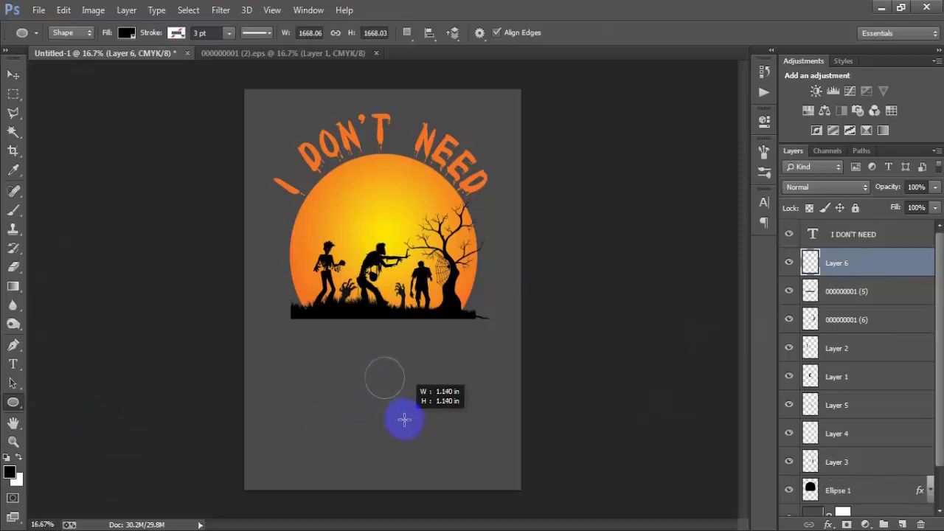
{"action": "left_click_drag", "start_coordinate": [404, 420], "coordinate": [403, 419]}
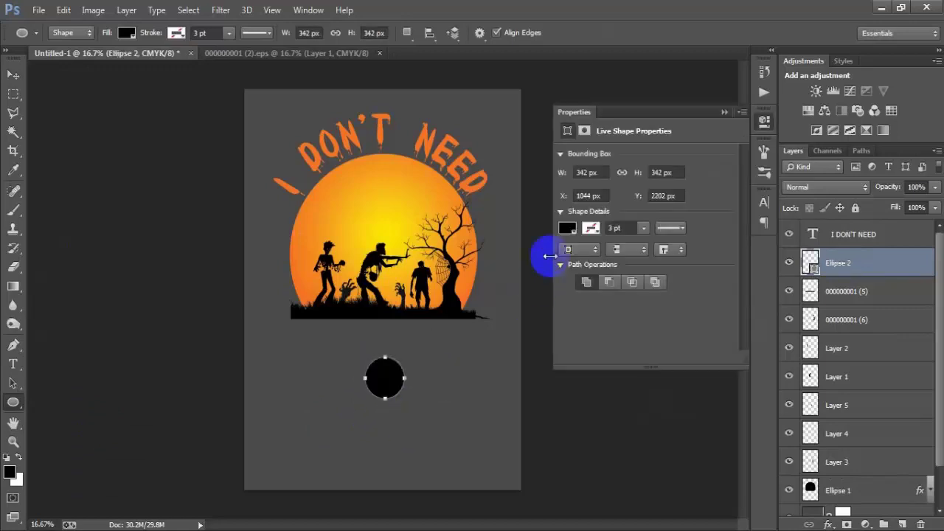
- Fill the small circle below the scene with white
{"action": "left_click", "coordinate": [567, 229]}
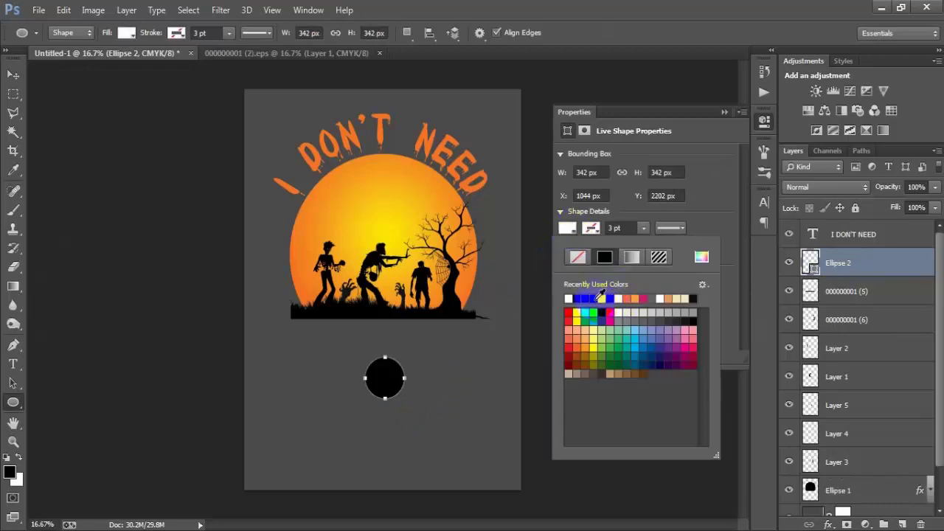
{"action": "left_click", "coordinate": [597, 299]}
{"action": "left_click", "coordinate": [724, 112]}
- Move the white circle into the upper right part of the sun and shrink it slightly to form a moon
{"action": "left_click", "coordinate": [19, 83]}
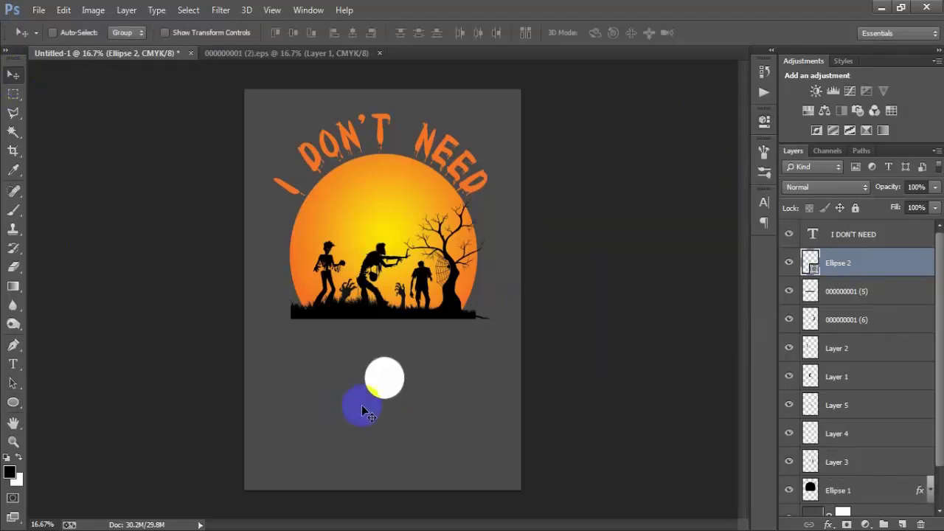
{"action": "left_click_drag", "start_coordinate": [362, 406], "coordinate": [408, 209]}
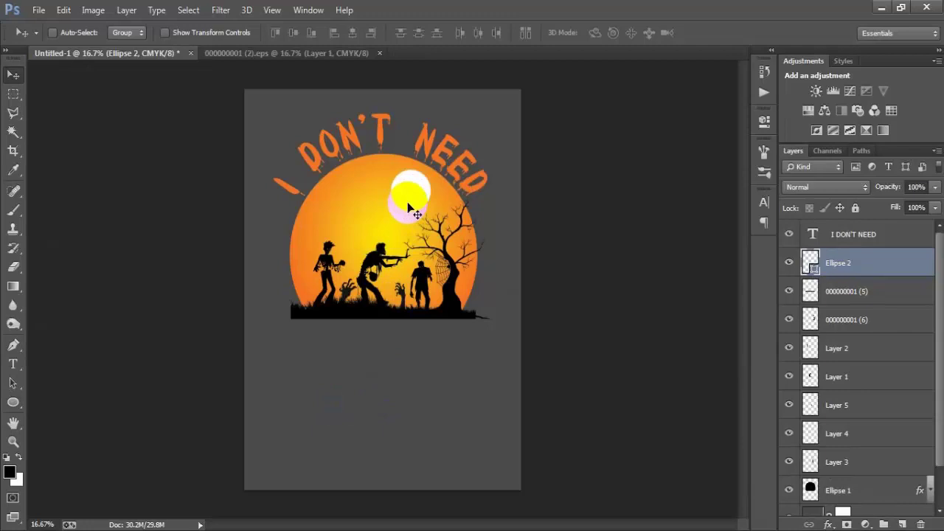
{"action": "key", "text": "ctrl+t"}
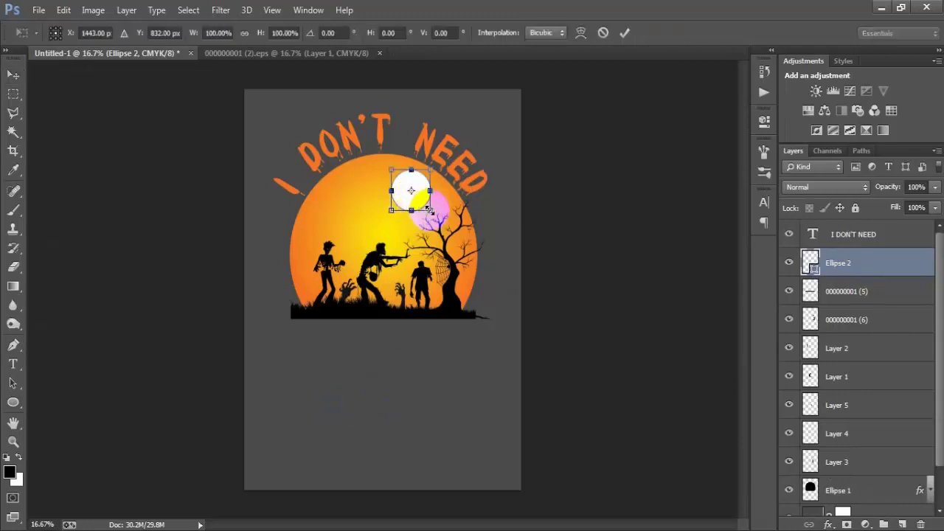
{"action": "left_click_drag", "start_coordinate": [430, 210], "coordinate": [425, 205]}
{"action": "left_click", "coordinate": [624, 32]}
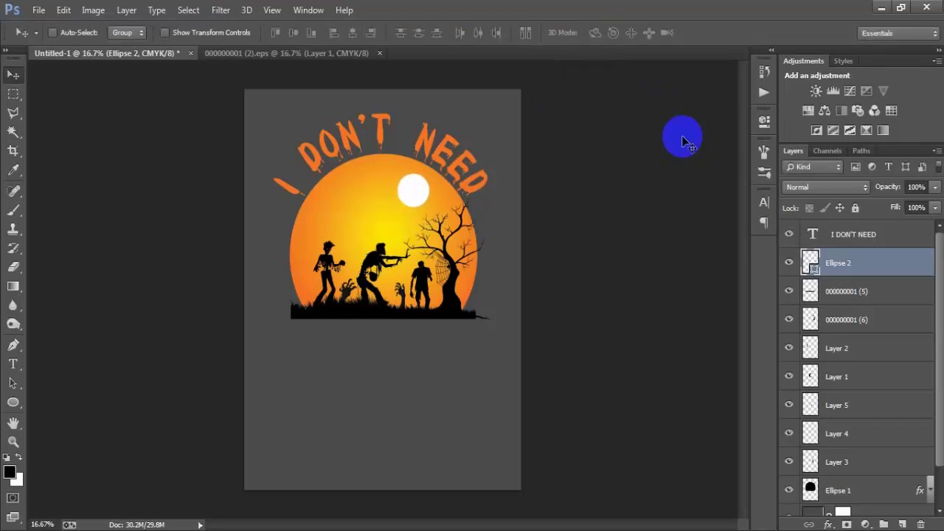
{"action": "right_click", "coordinate": [870, 269]}
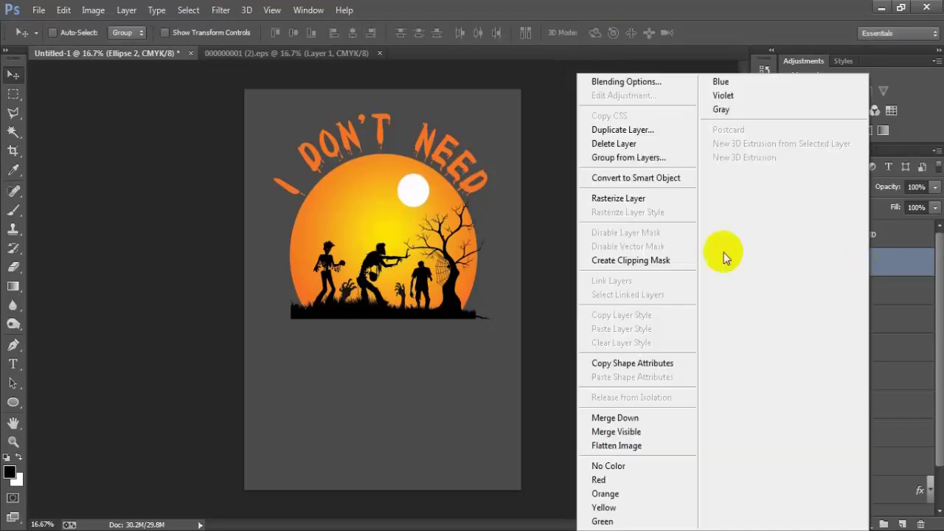
{"action": "left_click", "coordinate": [637, 199]}
{"action": "left_click", "coordinate": [870, 292]}
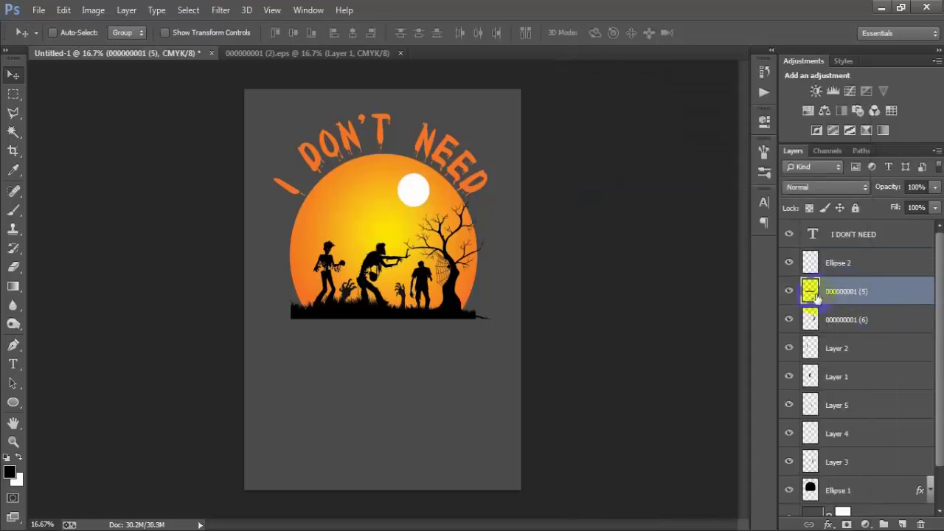
{"action": "left_click", "coordinate": [788, 291]}
{"action": "left_click", "coordinate": [788, 291]}
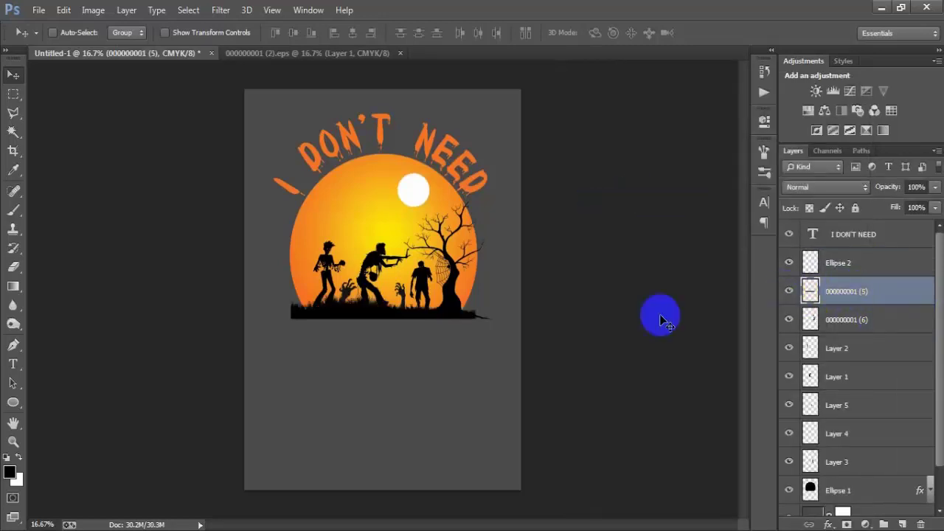
{"action": "left_click", "coordinate": [38, 9]}
{"action": "left_click", "coordinate": [42, 35]}
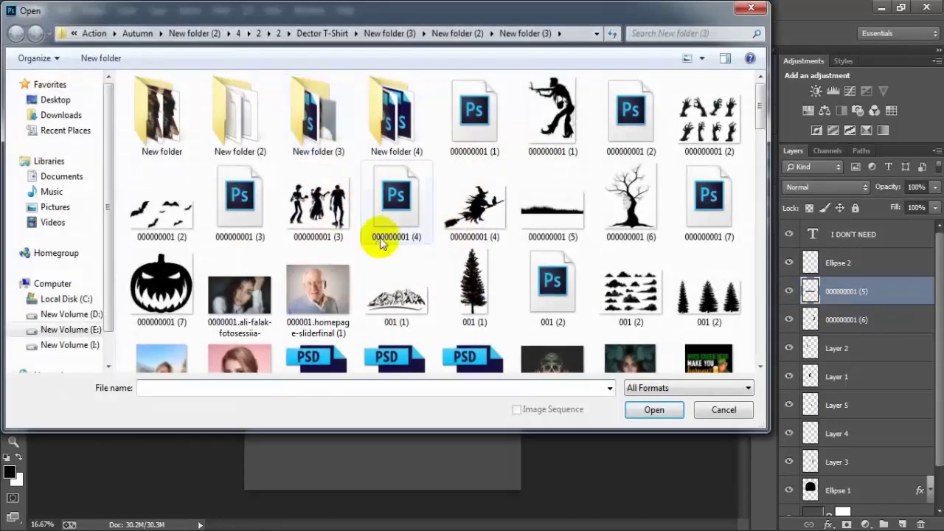
{"action": "left_click", "coordinate": [376, 235]}
{"action": "left_click", "coordinate": [632, 408]}
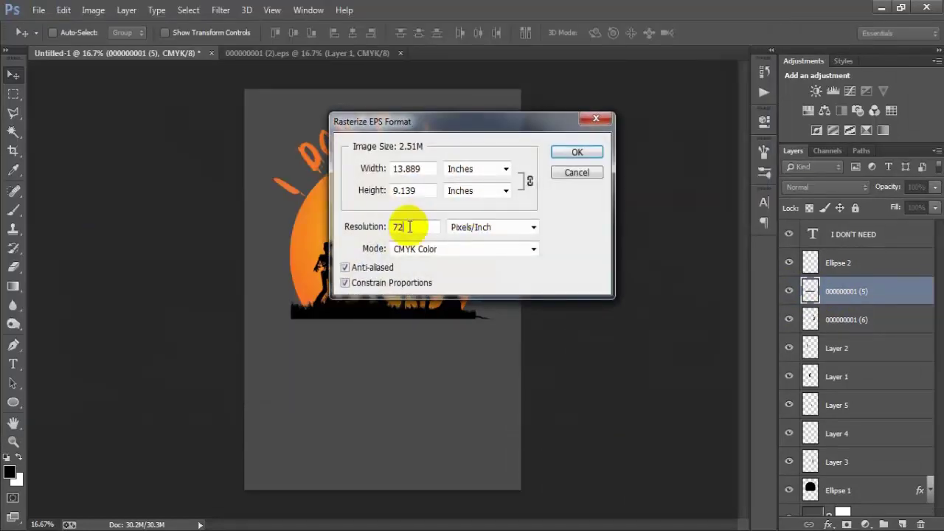
{"action": "left_click_drag", "start_coordinate": [413, 226], "coordinate": [392, 229]}
{"action": "type", "text": "300"}
{"action": "key", "text": "Return"}
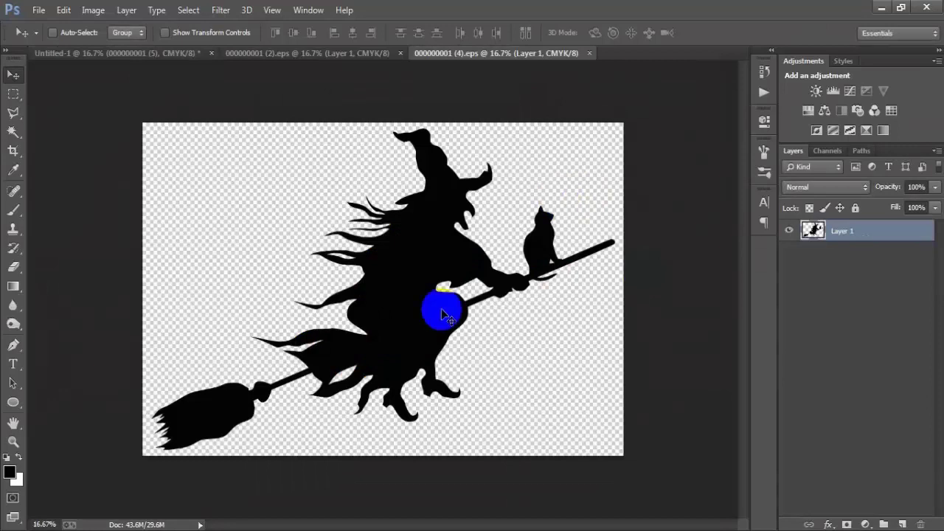
{"action": "left_click_drag", "start_coordinate": [441, 315], "coordinate": [310, 239]}
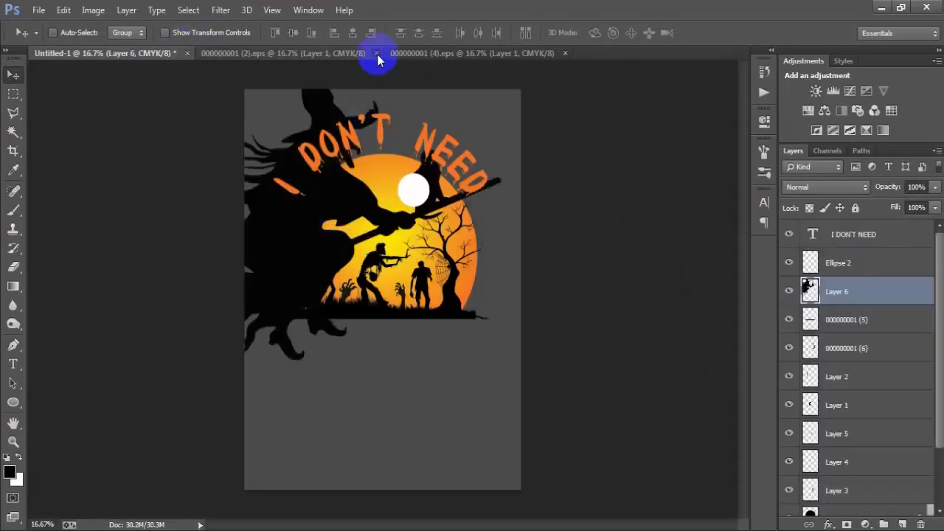
{"action": "left_click", "coordinate": [376, 53]}
{"action": "left_click", "coordinate": [485, 213]}
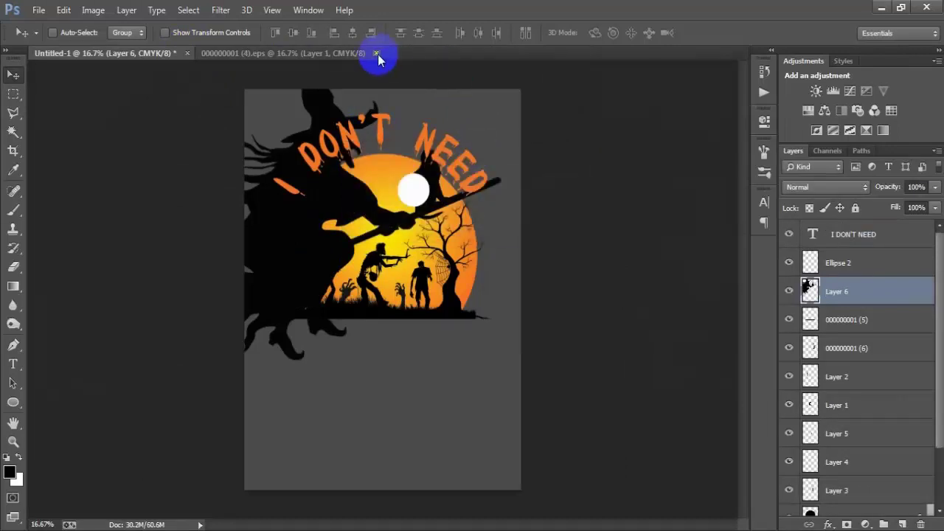
{"action": "left_click", "coordinate": [376, 54]}
{"action": "left_click", "coordinate": [479, 213]}
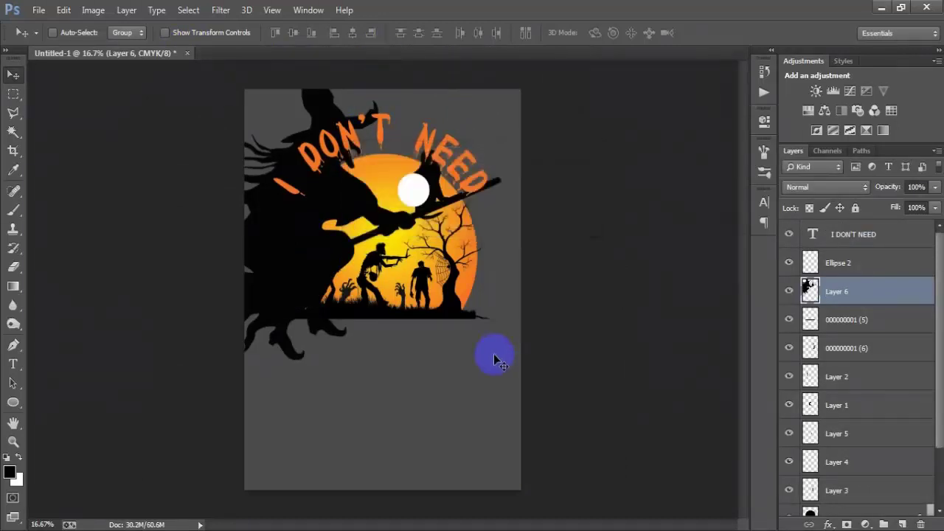
- Scale the oversized witch silhouette down to a small figure and place it in the upper part of the sun
{"action": "key", "text": "ctrl+t"}
{"action": "left_click_drag", "start_coordinate": [498, 387], "coordinate": [399, 206]}
{"action": "left_click", "coordinate": [626, 33]}
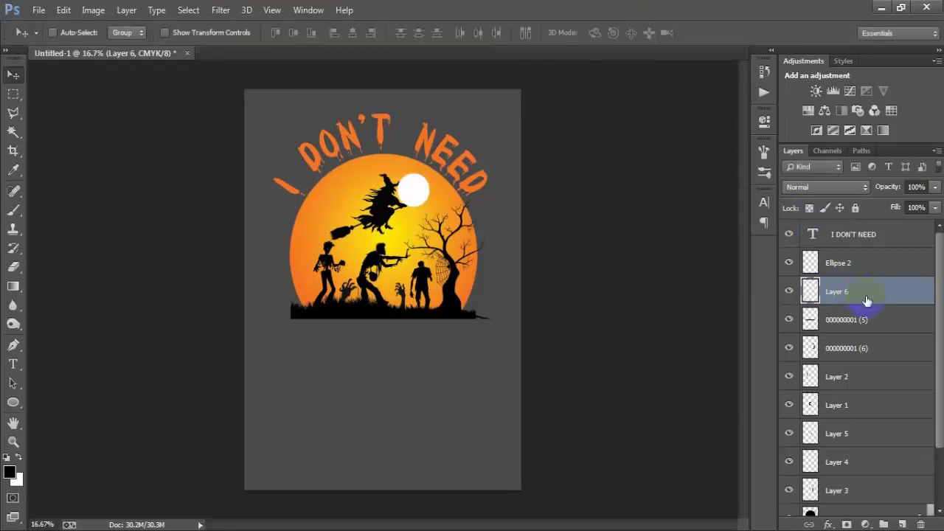
- Move the witch layer above the Ellipse 2 moon layer and shrink the witch further so she flies partly across the moon
{"action": "left_click_drag", "start_coordinate": [868, 292], "coordinate": [785, 247]}
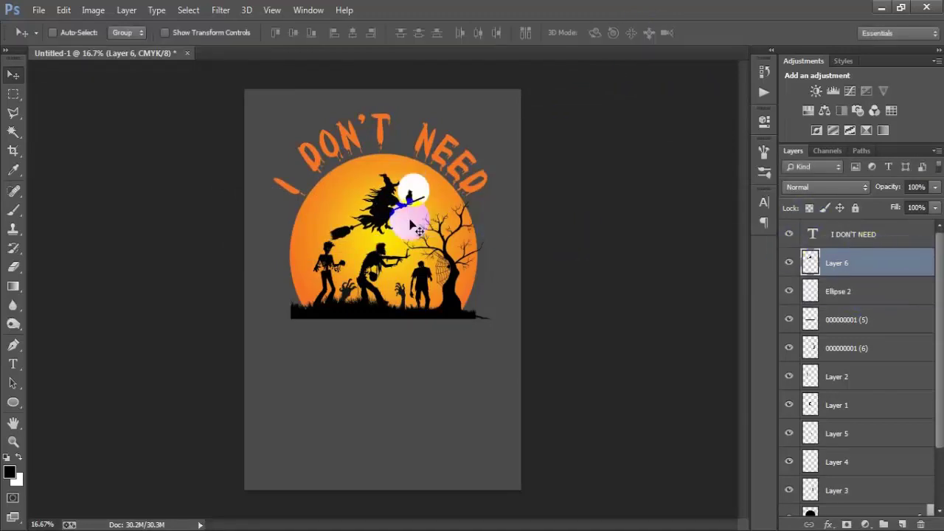
{"action": "key", "text": "ctrl+t"}
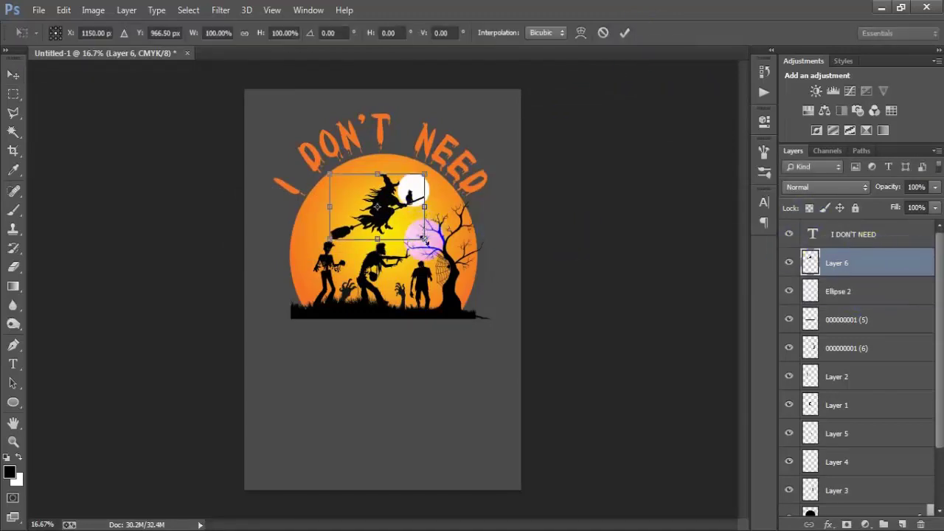
{"action": "left_click_drag", "start_coordinate": [425, 240], "coordinate": [394, 206]}
{"action": "left_click", "coordinate": [625, 32]}
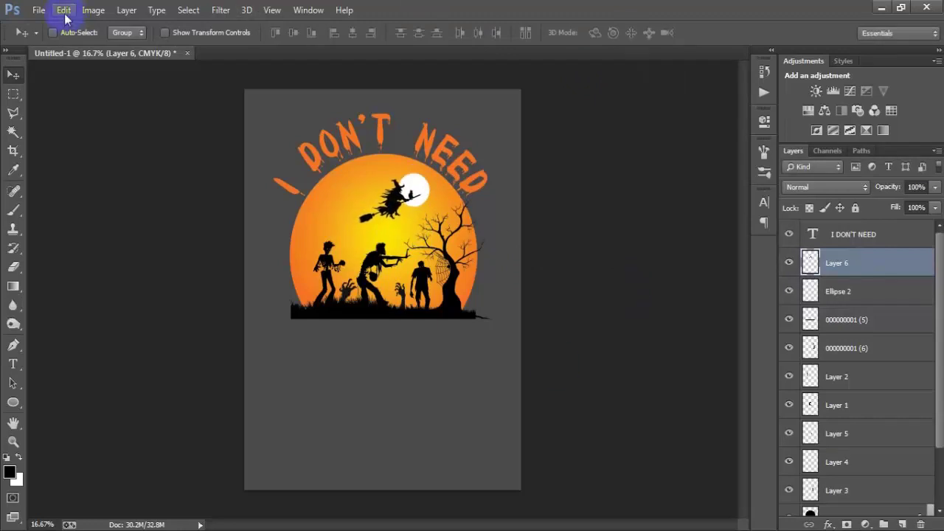
{"action": "left_click", "coordinate": [40, 11]}
{"action": "left_click", "coordinate": [54, 40]}
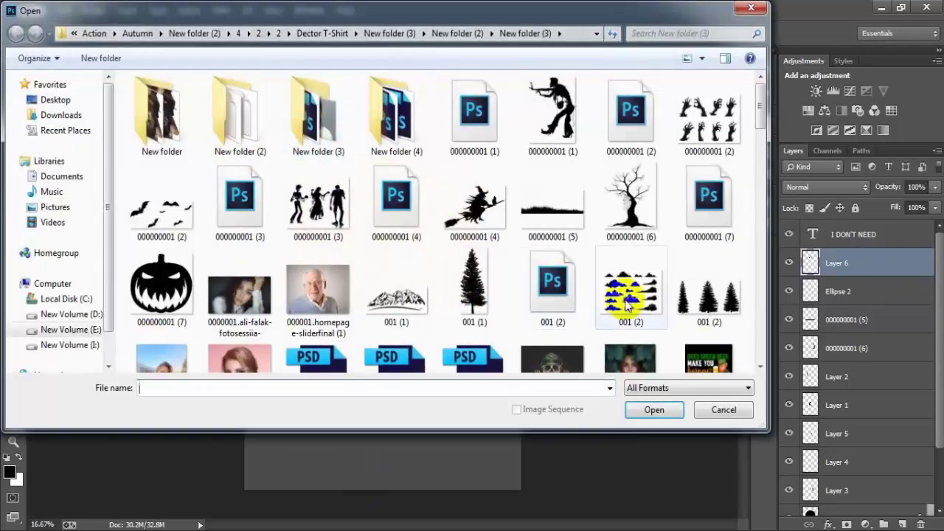
{"action": "left_click", "coordinate": [151, 207]}
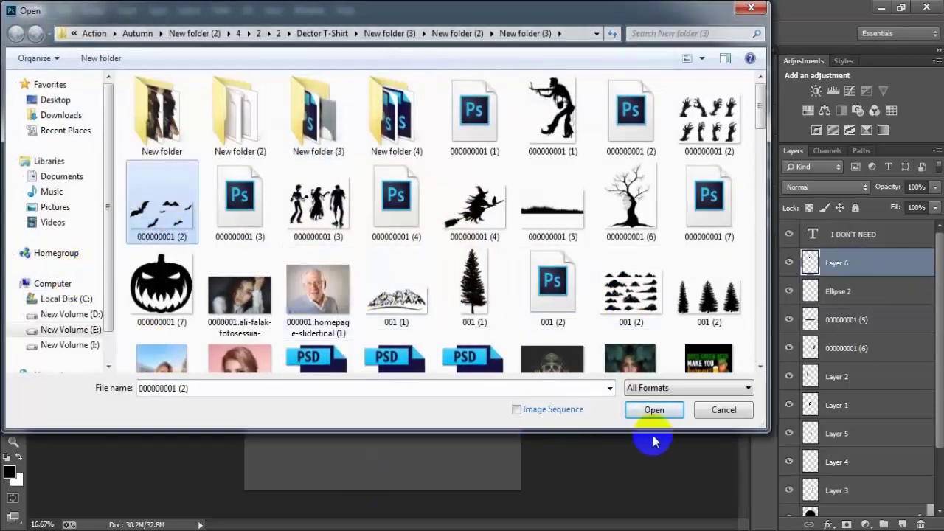
{"action": "left_click", "coordinate": [654, 410]}
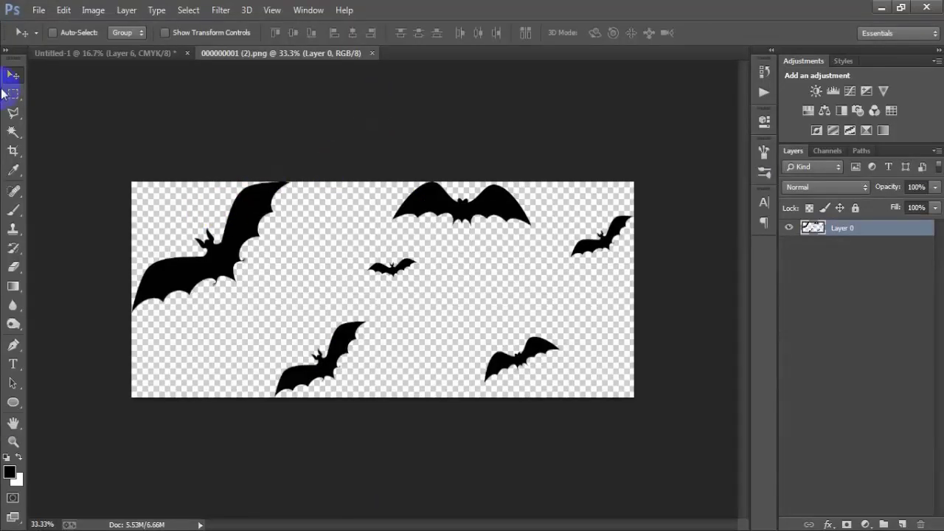
{"action": "left_click", "coordinate": [13, 93]}
{"action": "left_click_drag", "start_coordinate": [359, 250], "coordinate": [236, 160]}
{"action": "left_click", "coordinate": [14, 74]}
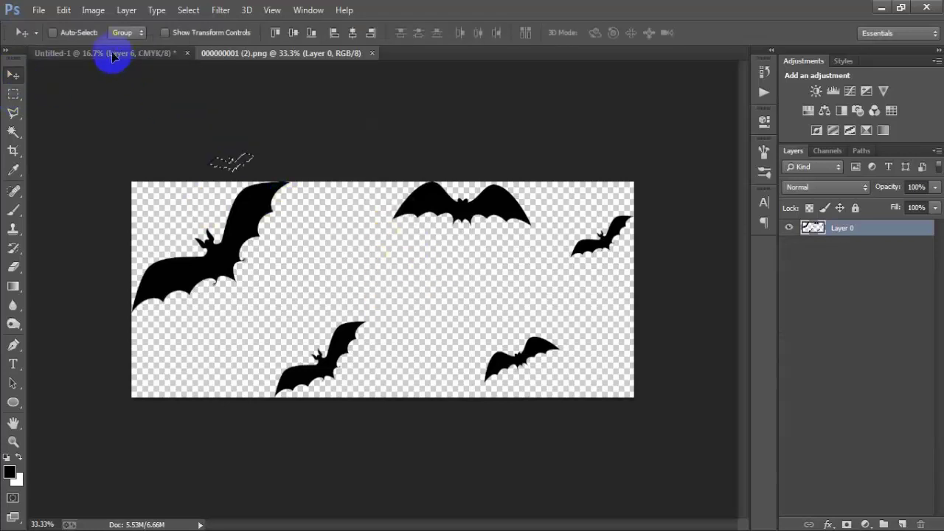
{"action": "left_click_drag", "start_coordinate": [112, 57], "coordinate": [333, 214]}
- Scale the bat to about 69.5% and duplicate it twice, arranging the bats as a small flock beside the witch
{"action": "key", "text": "ctrl+t"}
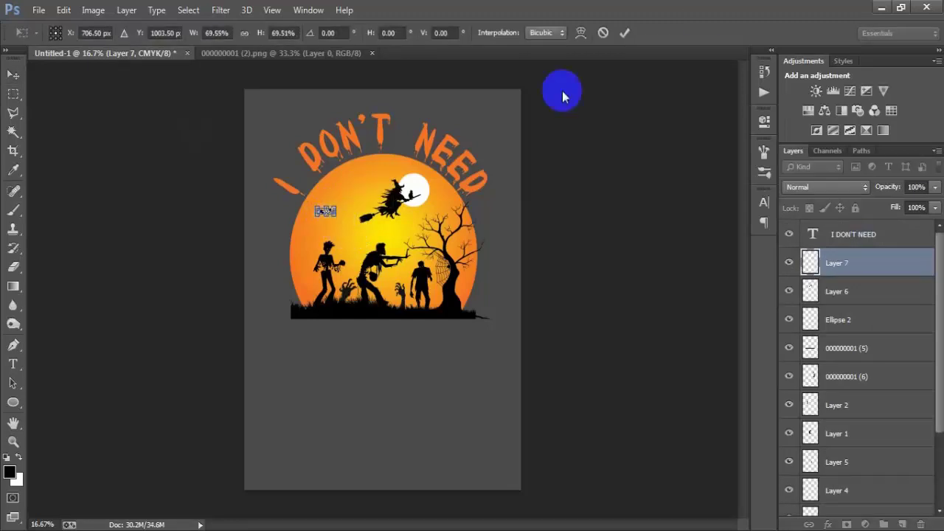
{"action": "left_click", "coordinate": [624, 32]}
{"action": "key", "text": "ctrl+j"}
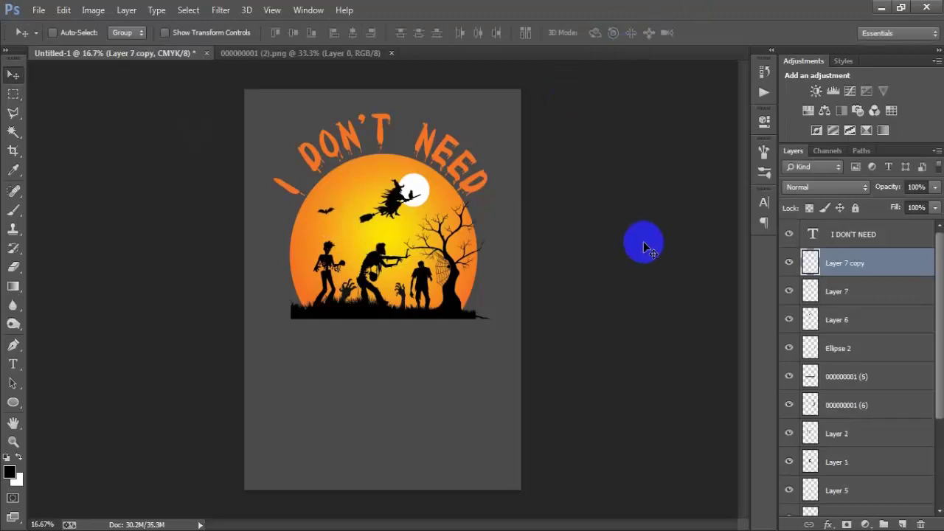
{"action": "mouse_move", "coordinate": [327, 211]}
{"action": "left_mouse_down"}
{"action": "mouse_move", "coordinate": [347, 216]}
{"action": "mouse_move", "coordinate": [337, 197]}
{"action": "left_mouse_up"}
{"action": "key", "text": "ctrl+j"}
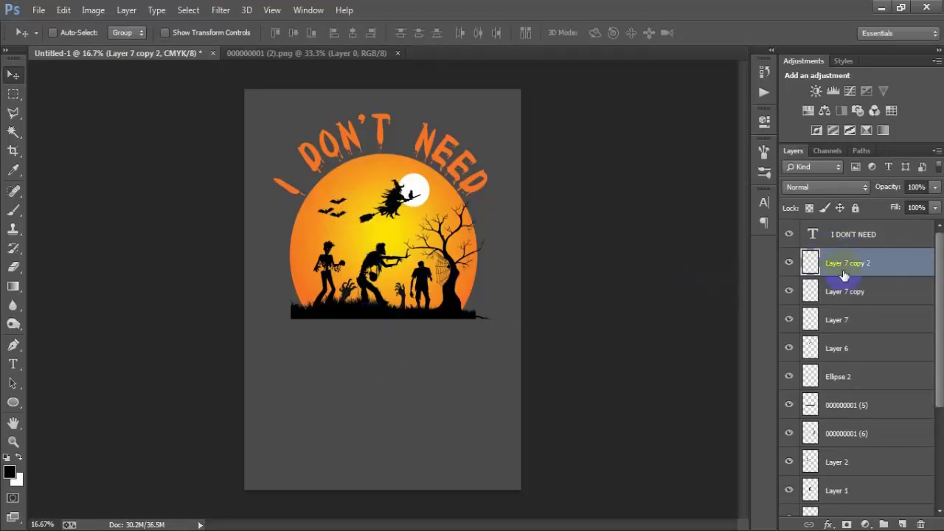
- Merge all silhouette layers from Layer 7 copy 2 down to Layer 3 into one layer, leaving out the Ellipse 2 moon
{"action": "left_click", "coordinate": [853, 320], "text": "shift"}
{"action": "scroll", "coordinate": [866, 369], "scroll_direction": "down", "scroll_amount": 5}
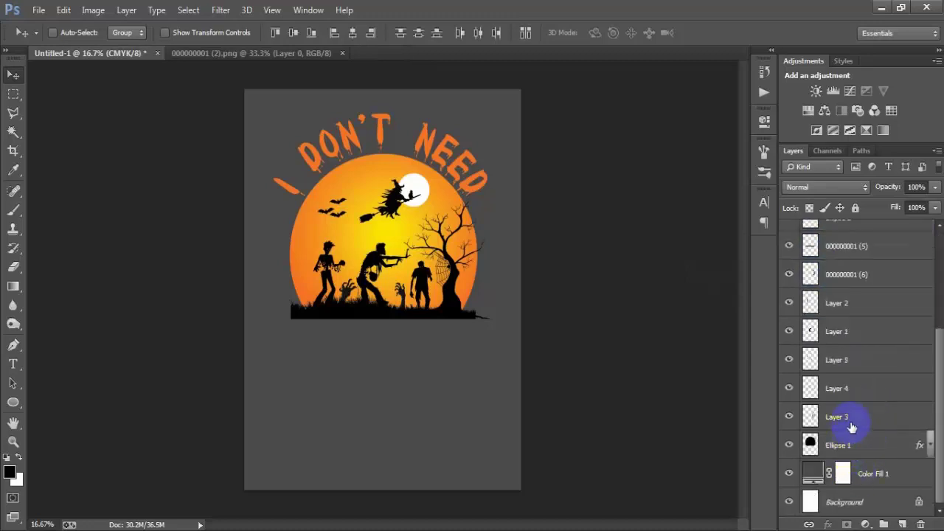
{"action": "left_click", "coordinate": [851, 427], "text": "shift"}
{"action": "scroll", "coordinate": [857, 344], "scroll_direction": "up", "scroll_amount": 3}
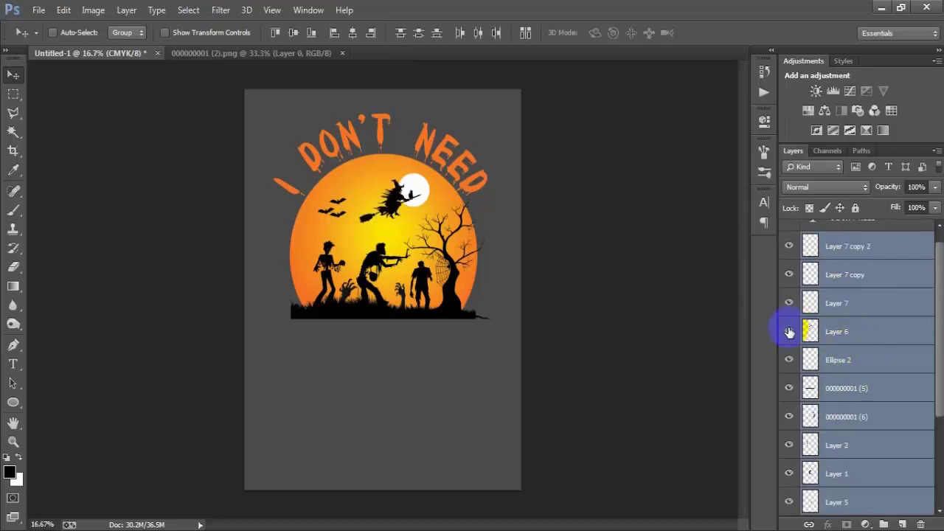
{"action": "left_click", "coordinate": [790, 360]}
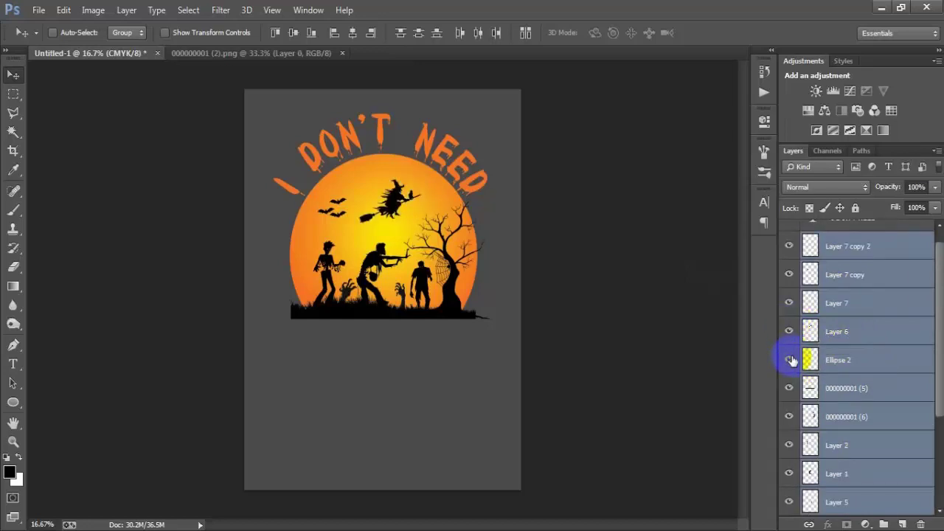
{"action": "left_click", "coordinate": [790, 360]}
{"action": "left_click", "coordinate": [837, 361], "text": "ctrl"}
{"action": "key", "text": "ctrl+e"}
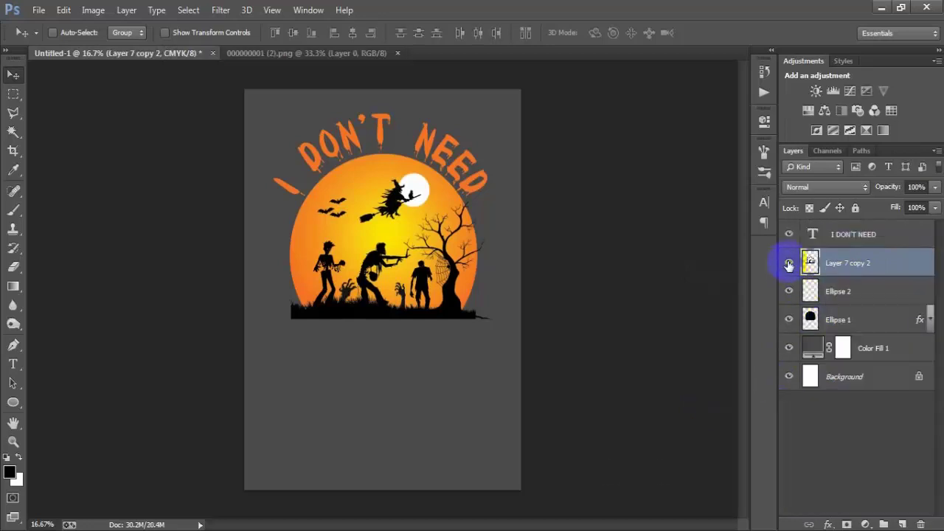
{"action": "left_click", "coordinate": [788, 263]}
{"action": "left_click", "coordinate": [788, 262]}
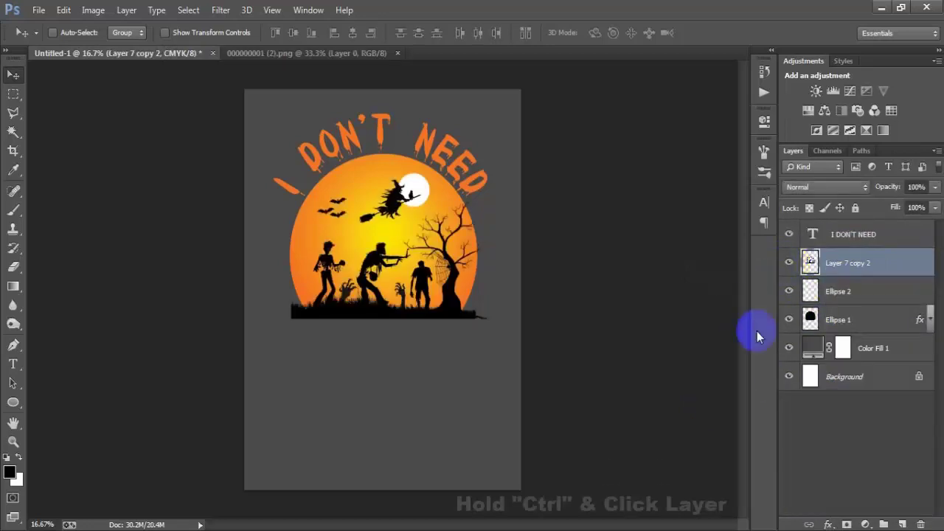
- Load the merged silhouettes as a selection, cut that shape out of the Ellipse 2 moon and Ellipse 1 sun, and deselect
{"action": "left_click", "coordinate": [810, 263], "text": "ctrl"}
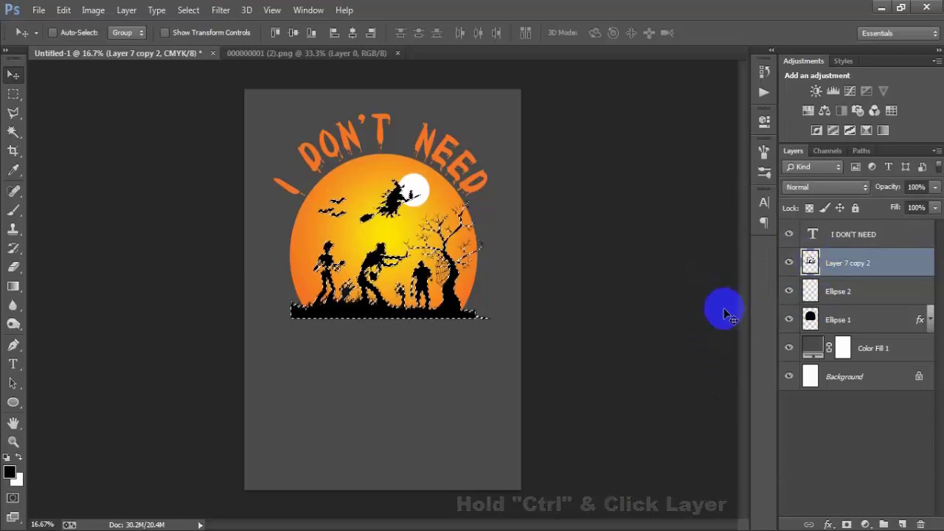
{"action": "left_click", "coordinate": [810, 291]}
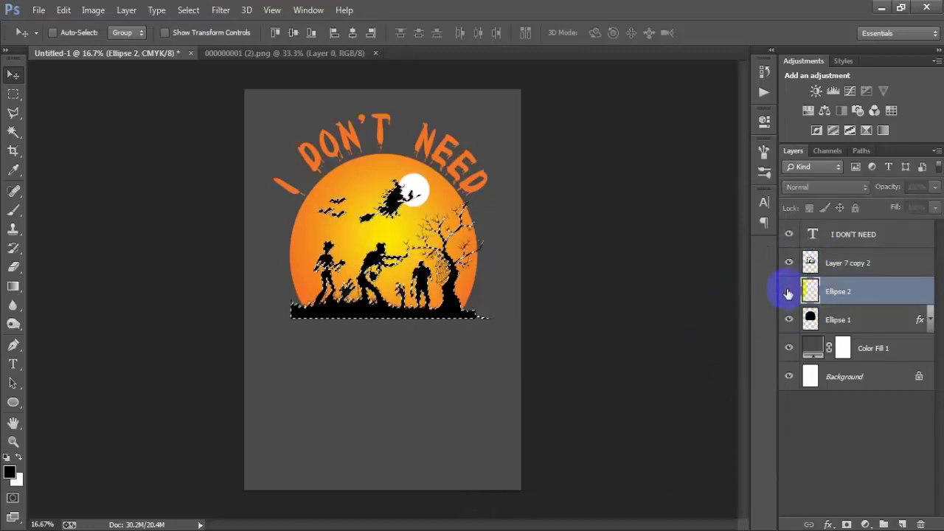
{"action": "key", "text": "Delete"}
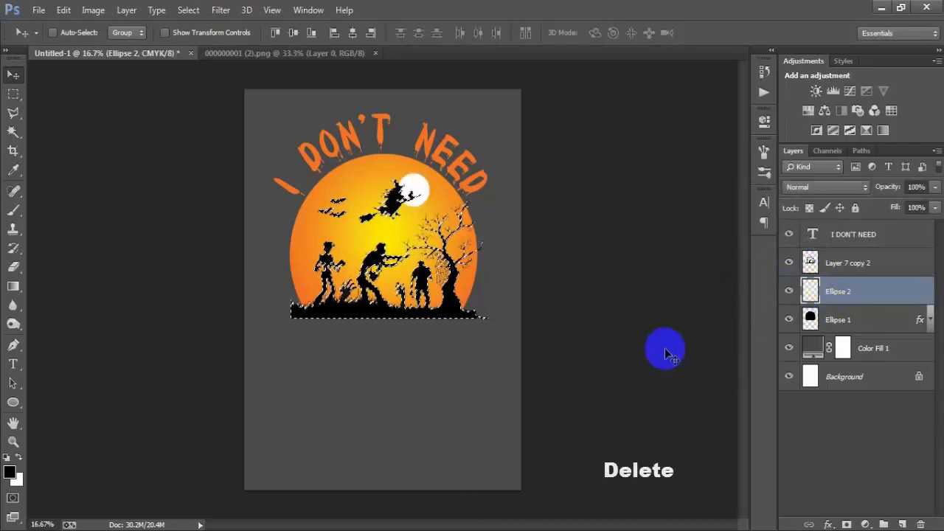
{"action": "left_click", "coordinate": [855, 316]}
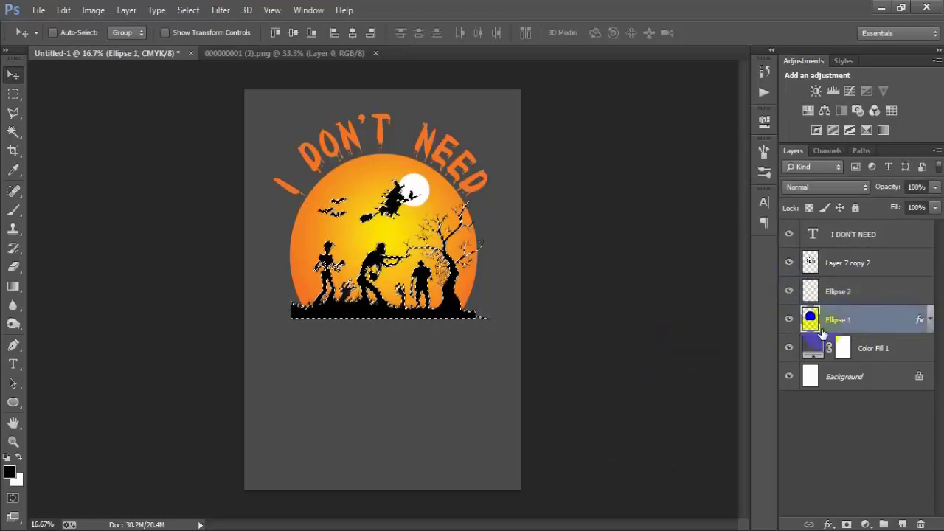
{"action": "left_click", "coordinate": [789, 319]}
{"action": "key", "text": "Delete"}
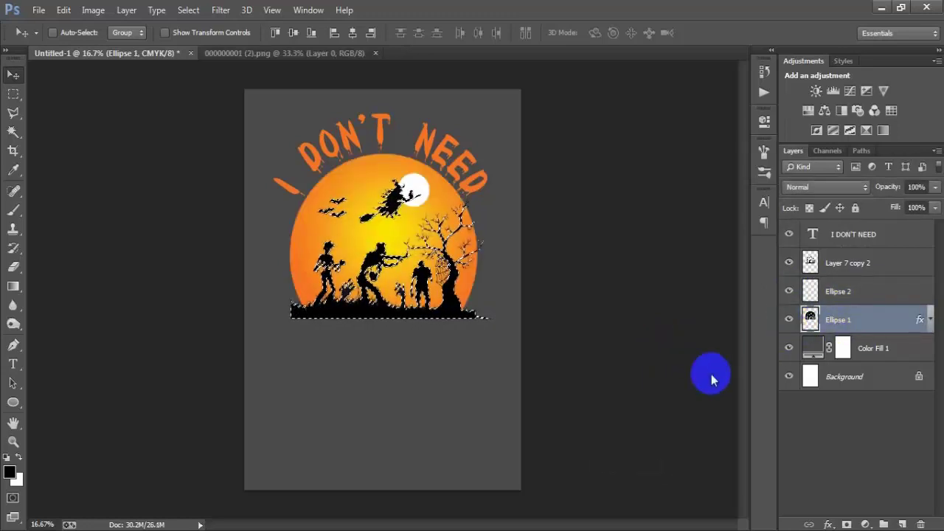
{"action": "key", "text": "ctrl+d"}
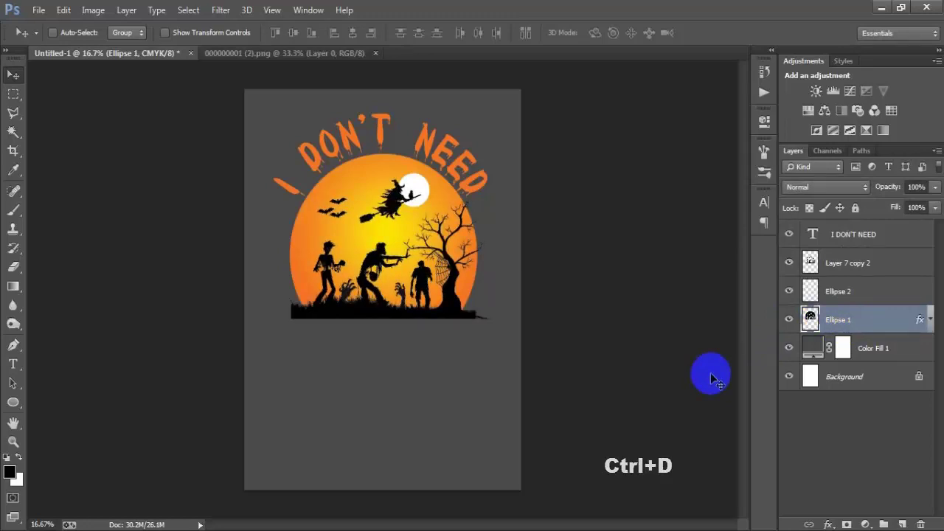
- Check the cut-outs by toggling the merged silhouette layer Layer 7 copy 2, and delete that layer
{"action": "left_click", "coordinate": [867, 266]}
{"action": "left_click", "coordinate": [789, 263]}
{"action": "left_click", "coordinate": [789, 263]}
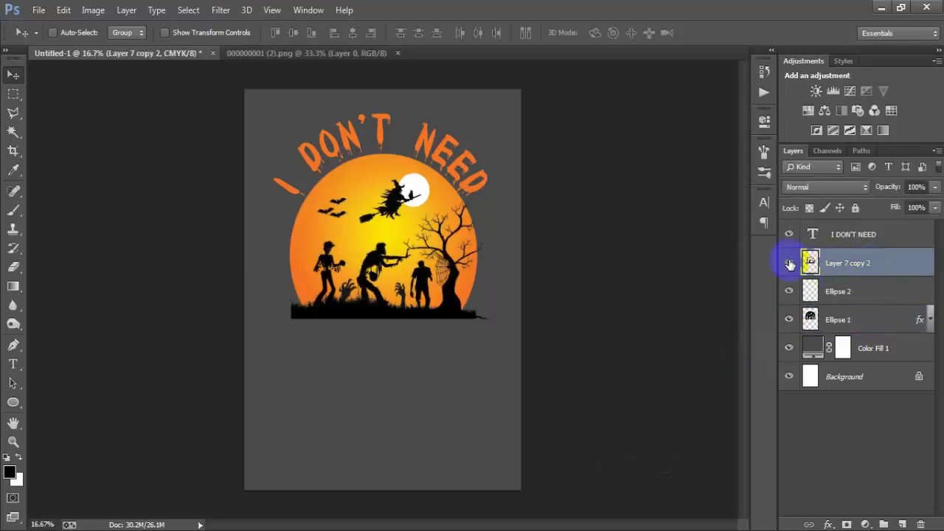
{"action": "left_click", "coordinate": [789, 263]}
{"action": "left_click", "coordinate": [850, 270]}
{"action": "key", "text": "Delete"}
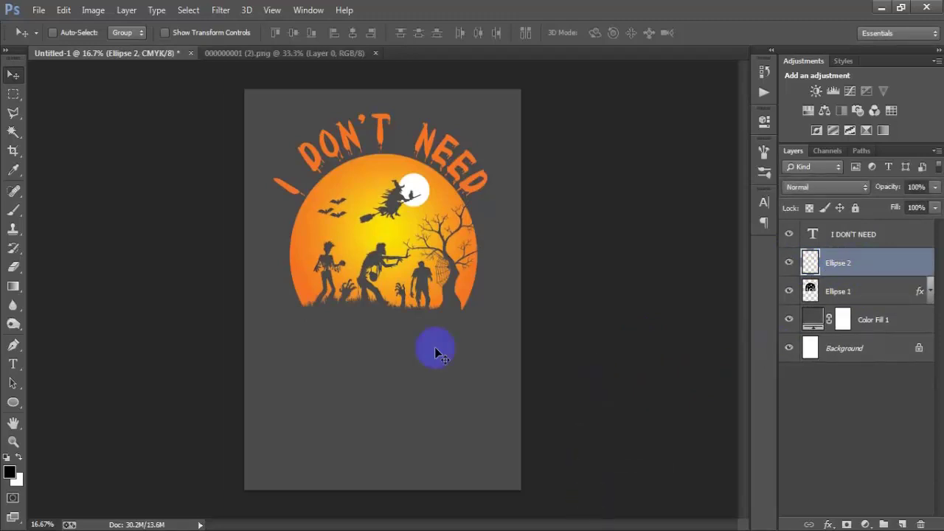
- Add a new text layer above I DON'T NEED reading "A COSTUME" in orange Bloody lettering below the scene
{"action": "left_click", "coordinate": [868, 244]}
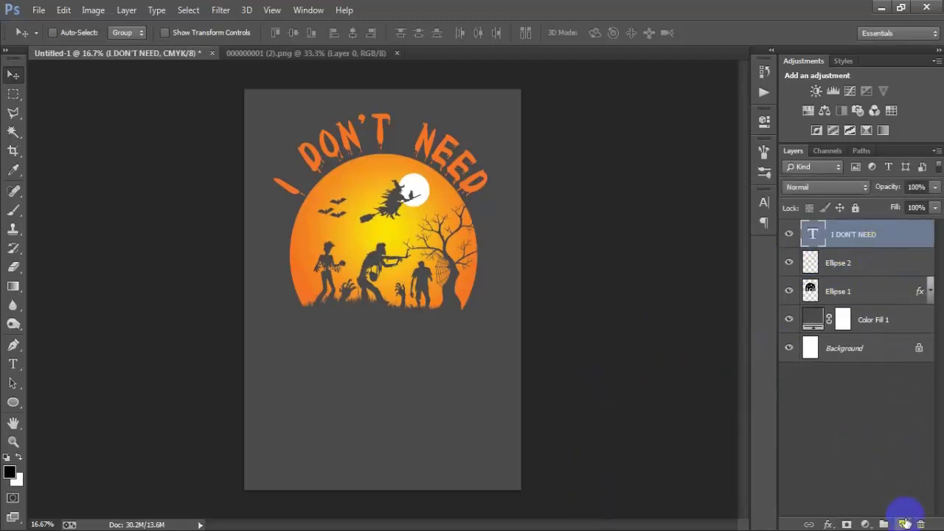
{"action": "left_click", "coordinate": [901, 524]}
{"action": "left_click", "coordinate": [13, 363]}
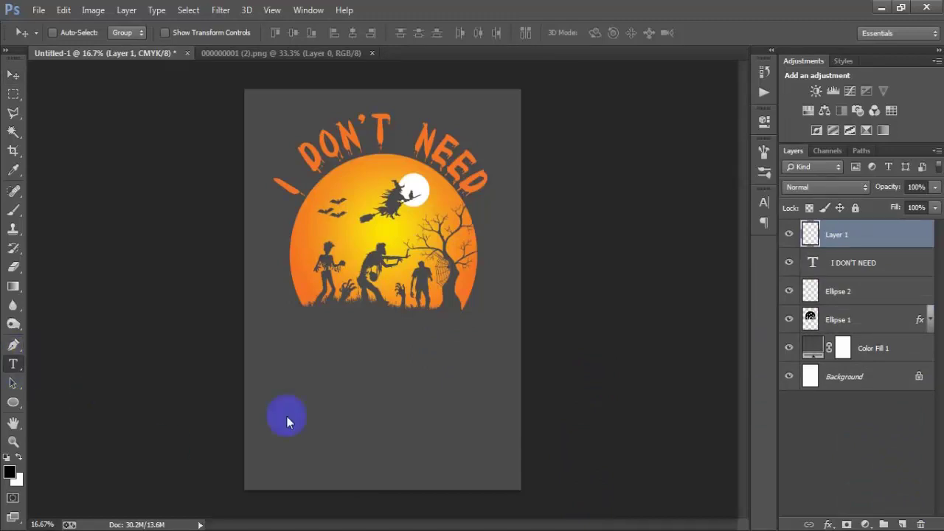
{"action": "left_click", "coordinate": [332, 361]}
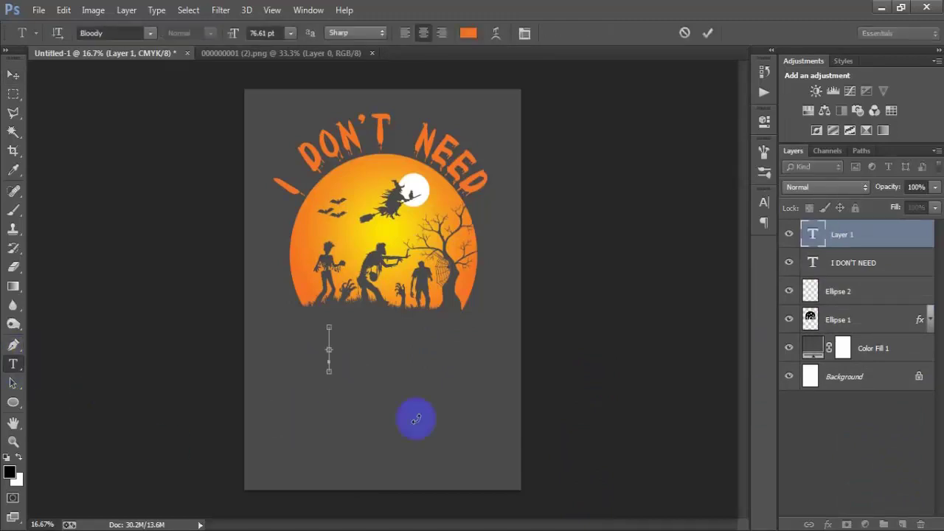
{"action": "type", "text": "A COSTUME"}
{"action": "left_click", "coordinate": [13, 75]}
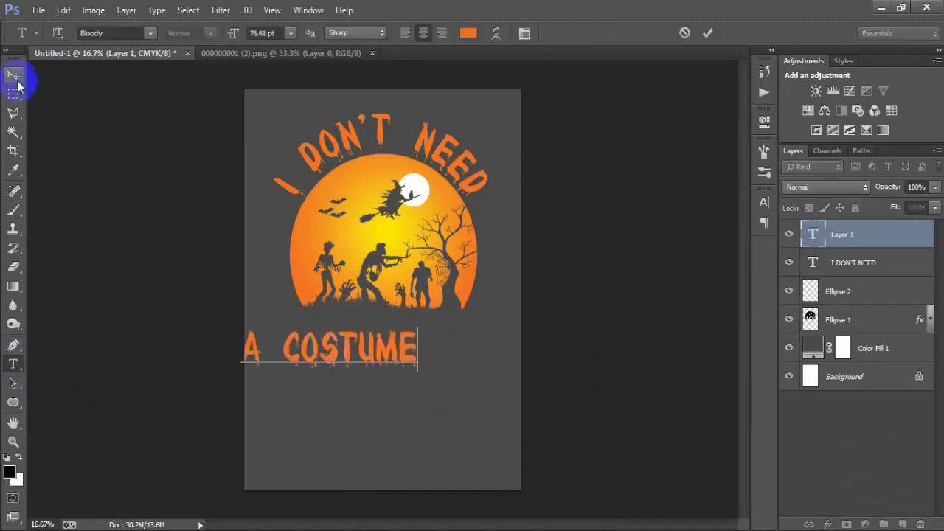
- Move the A COSTUME text directly beneath the sun and scale it proportionally to 89.67%
{"action": "left_click_drag", "start_coordinate": [325, 345], "coordinate": [371, 337]}
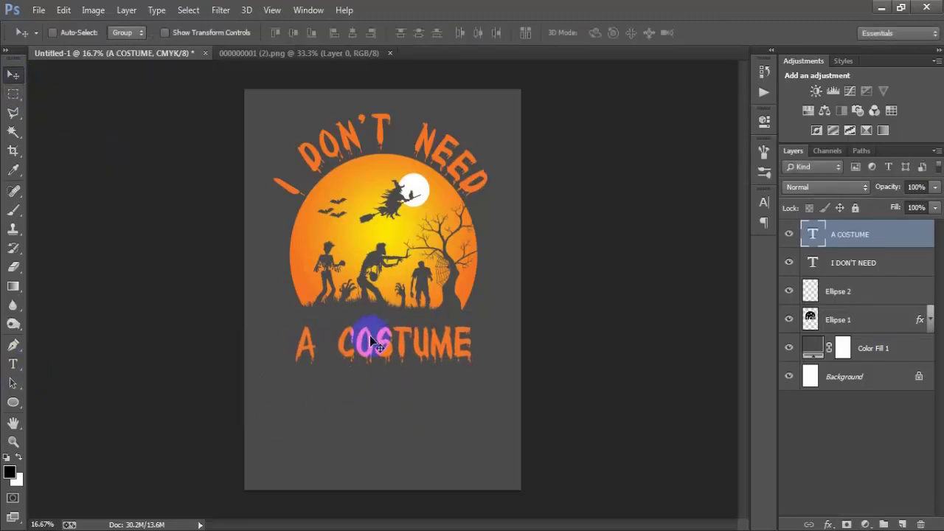
{"action": "key", "text": "ctrl+t"}
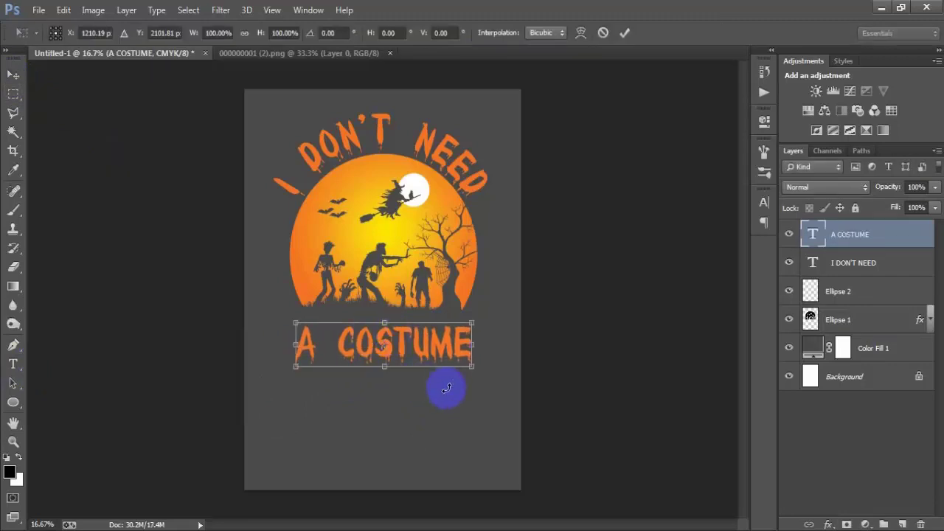
{"action": "left_click_drag", "start_coordinate": [471, 366], "coordinate": [464, 366]}
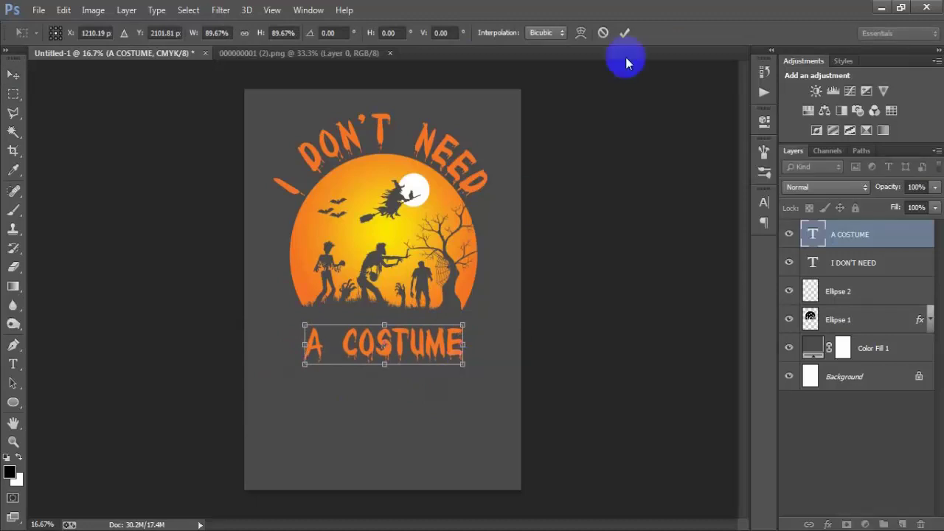
{"action": "left_click", "coordinate": [624, 33]}
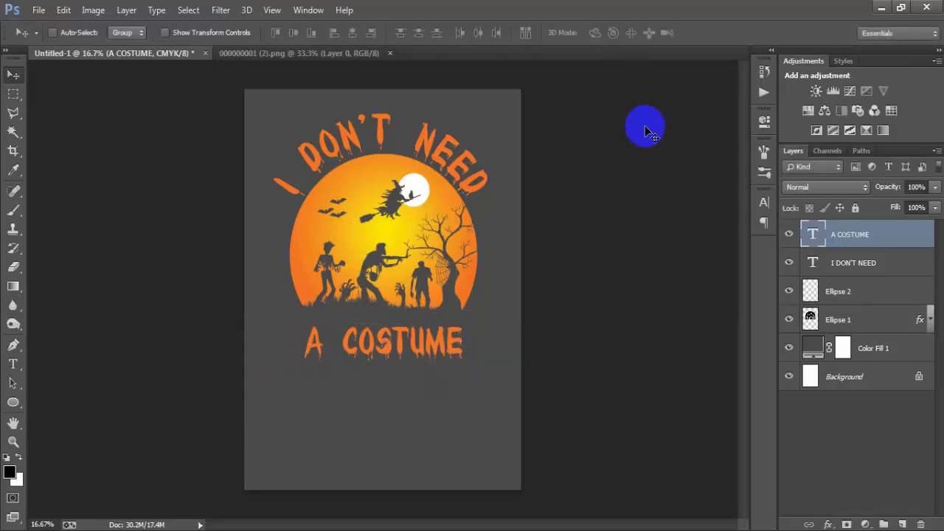
- Centre the A COSTUME text horizontally on the canvas and change its font to Melted Monster
{"action": "left_click", "coordinate": [868, 380], "text": "ctrl"}
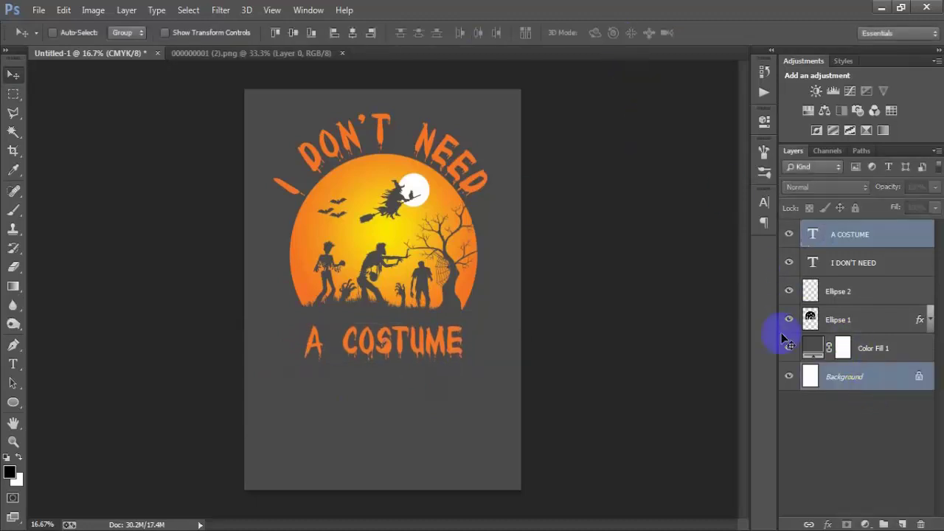
{"action": "left_click", "coordinate": [354, 34]}
{"action": "left_click", "coordinate": [817, 227]}
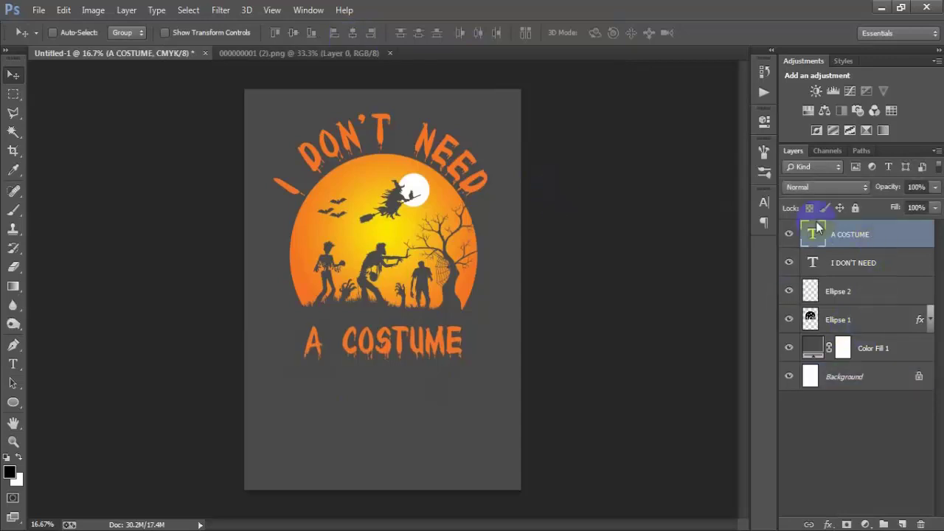
{"action": "left_click", "coordinate": [765, 204]}
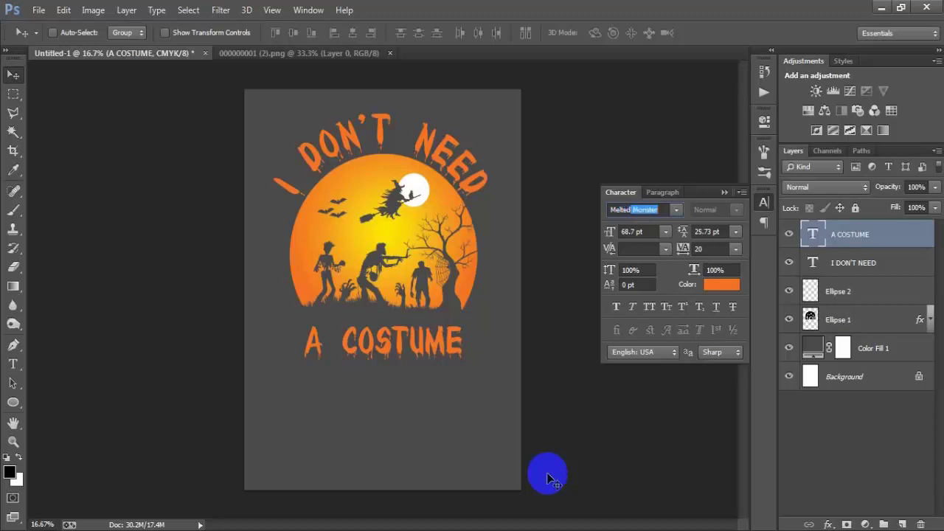
{"action": "left_click", "coordinate": [722, 194]}
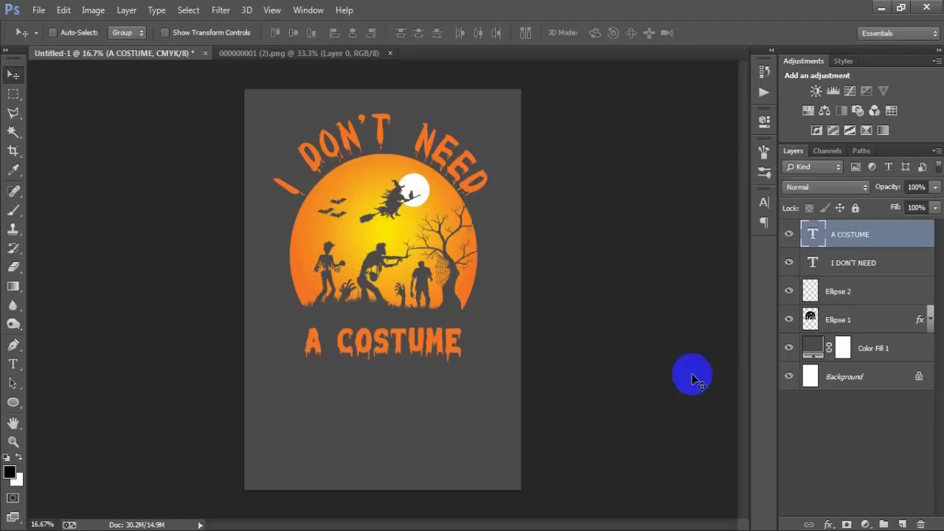
- Scale the A COSTUME text proportionally to 106.18%, centre it horizontally on the Background, and toggle its visibility to check it
{"action": "key", "text": "ctrl+t"}
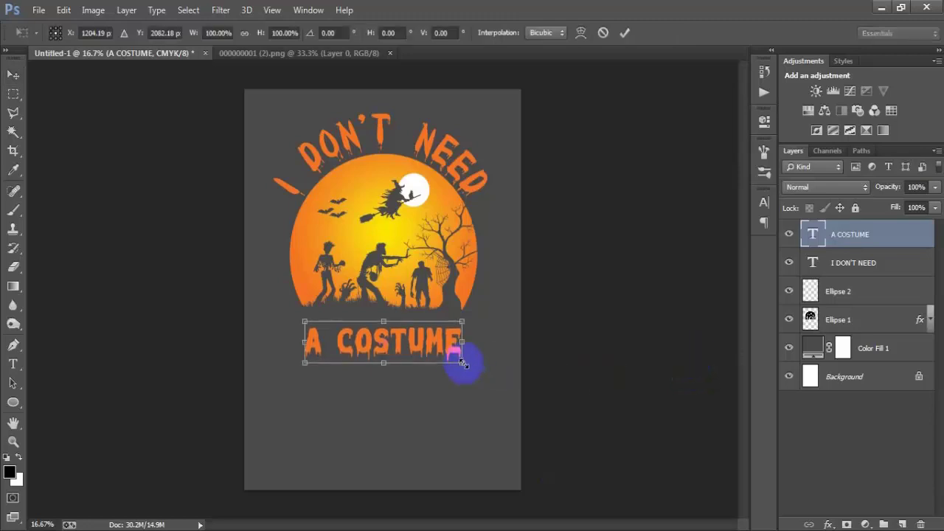
{"action": "left_click_drag", "start_coordinate": [463, 363], "coordinate": [464, 363]}
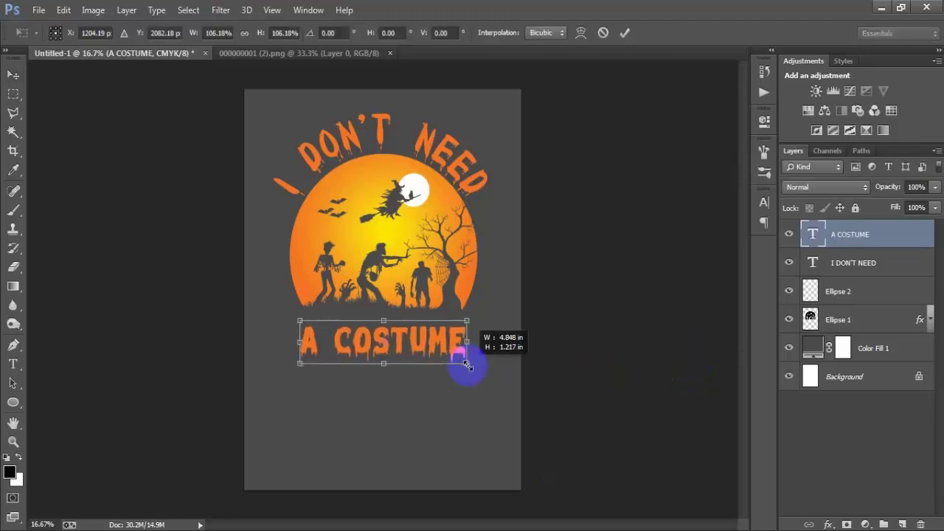
{"action": "left_click", "coordinate": [624, 33]}
{"action": "left_click", "coordinate": [928, 377], "text": "ctrl"}
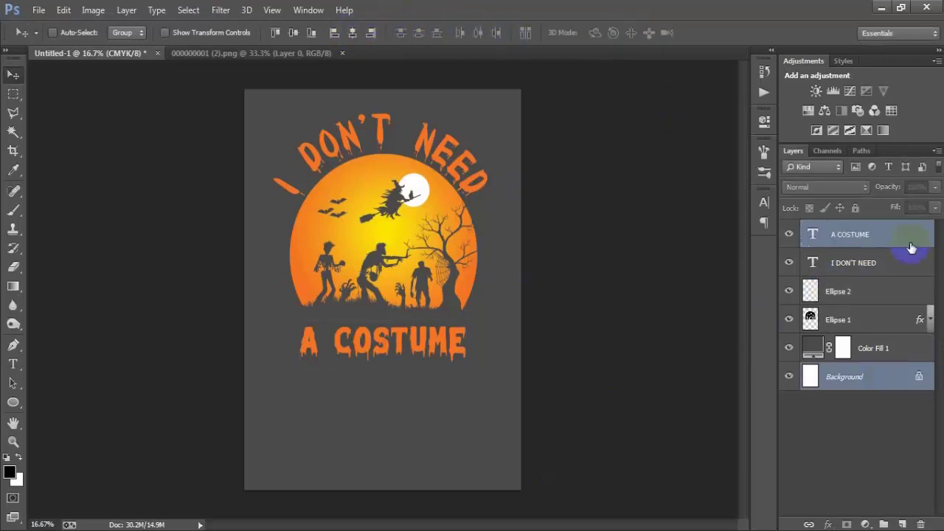
{"action": "left_click", "coordinate": [808, 243]}
{"action": "left_click", "coordinate": [789, 235]}
{"action": "left_click", "coordinate": [789, 234]}
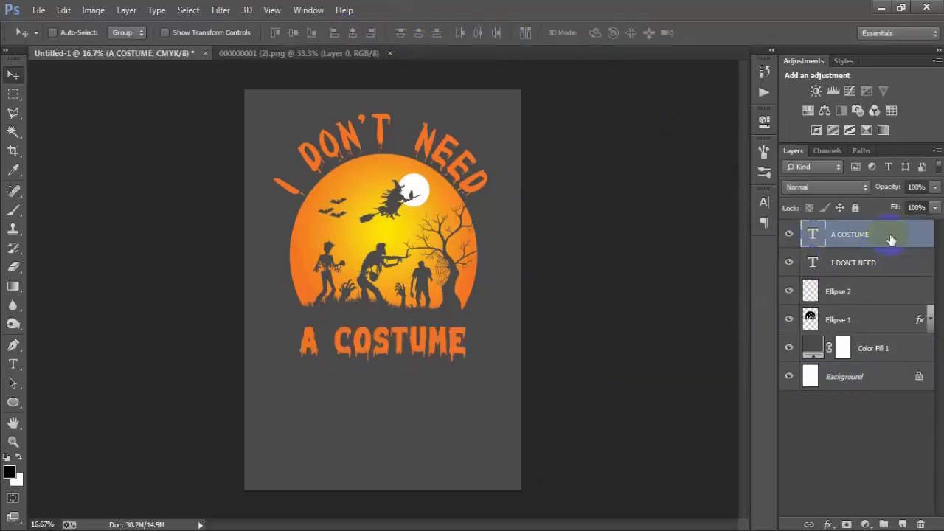
- Add a 14 px outside stroke to A COSTUME in orange f47422 sampled from the I DON'T NEED lettering
{"action": "double_click", "coordinate": [899, 240]}
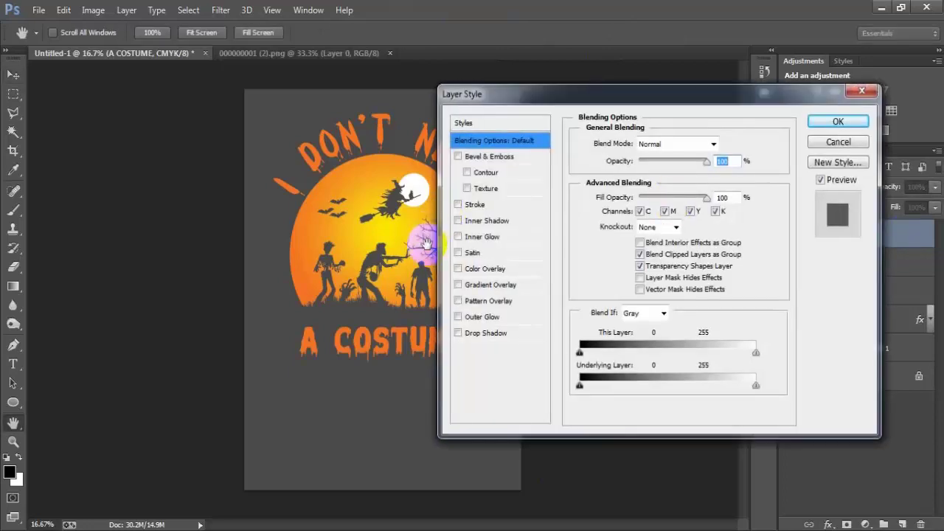
{"action": "left_click", "coordinate": [475, 206]}
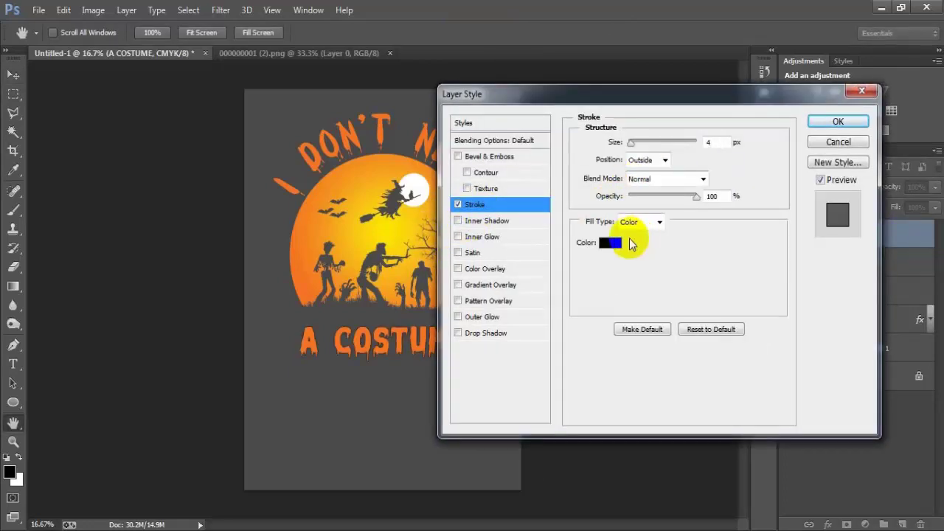
{"action": "left_click", "coordinate": [617, 244]}
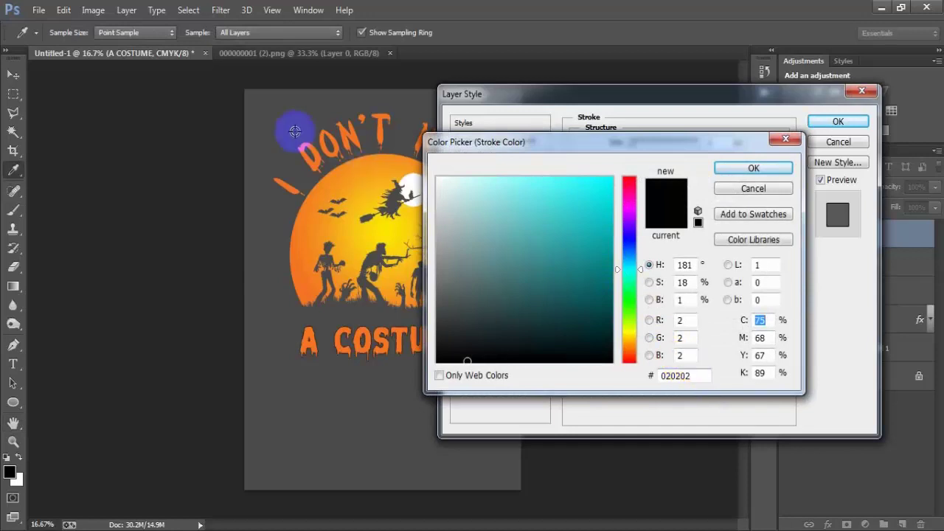
{"action": "left_click", "coordinate": [314, 164]}
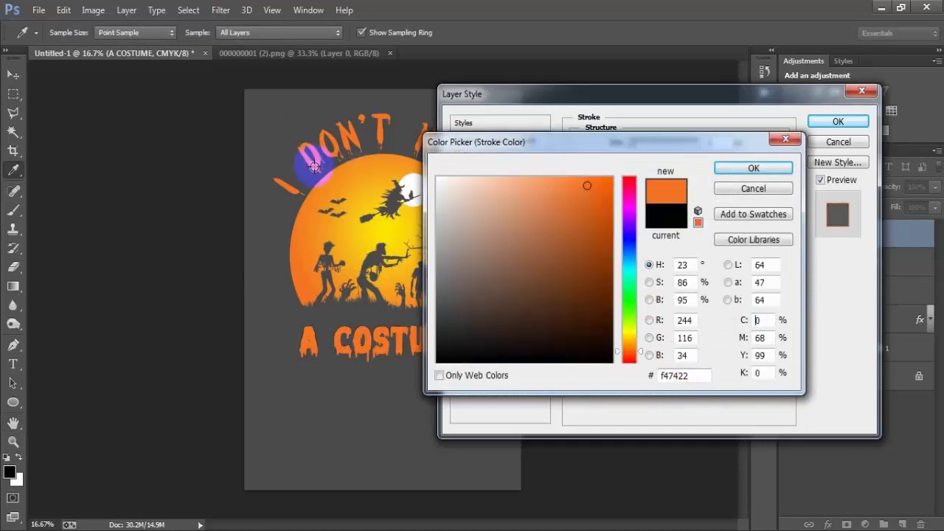
{"action": "left_click", "coordinate": [750, 165]}
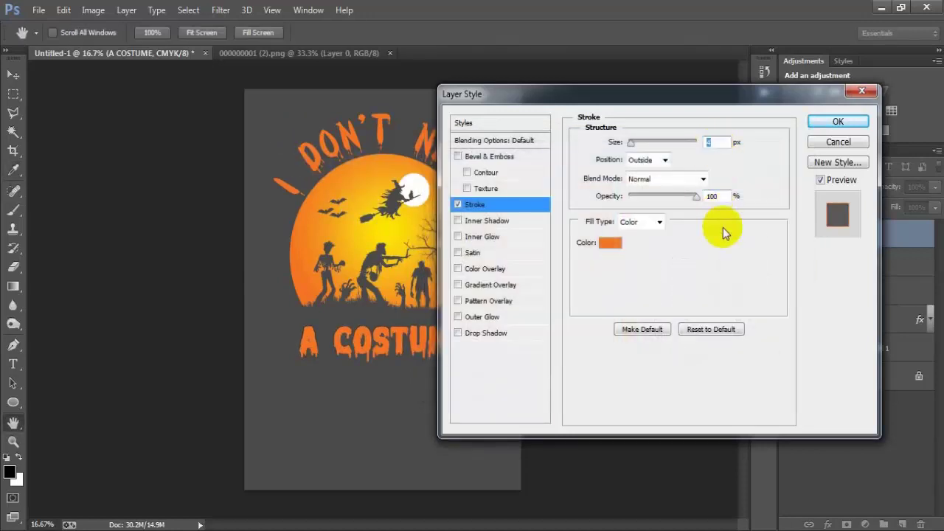
{"action": "type", "text": "0"}
{"action": "left_click", "coordinate": [816, 124]}
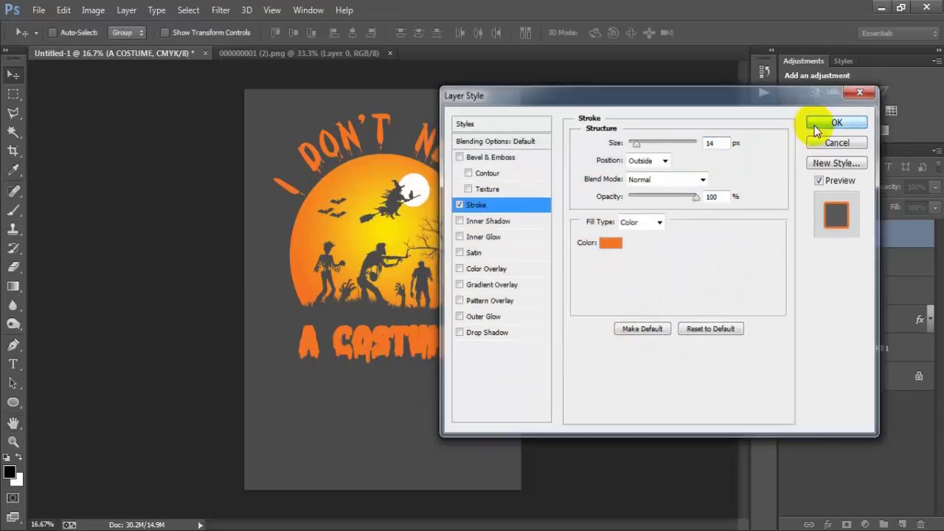
- Set the fill of the A COSTUME layer to 0% and collapse its effects list
{"action": "left_click", "coordinate": [934, 207]}
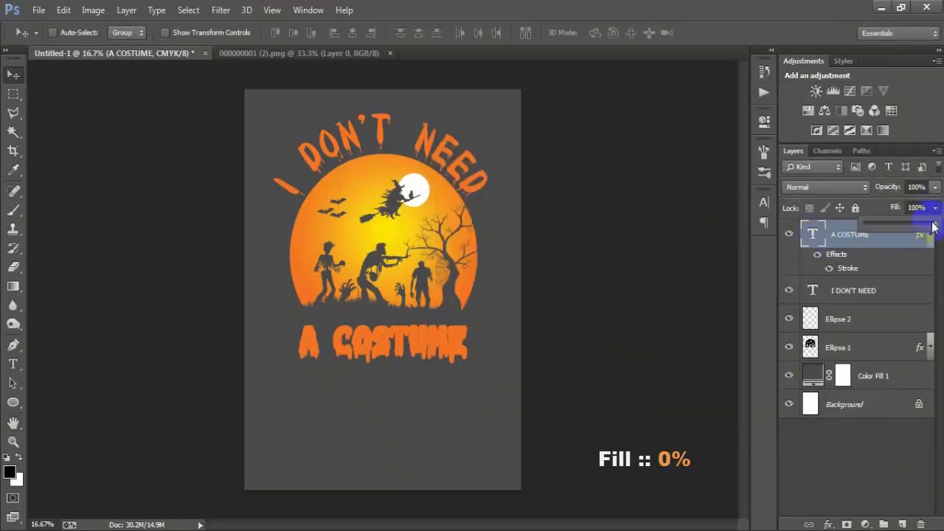
{"action": "left_click_drag", "start_coordinate": [904, 231], "coordinate": [832, 231]}
{"action": "left_click", "coordinate": [701, 246]}
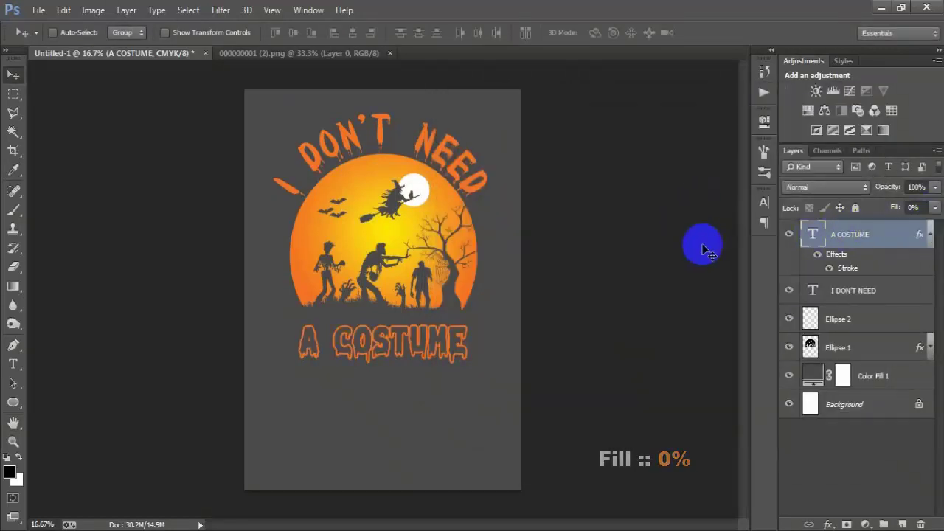
{"action": "left_click", "coordinate": [929, 235]}
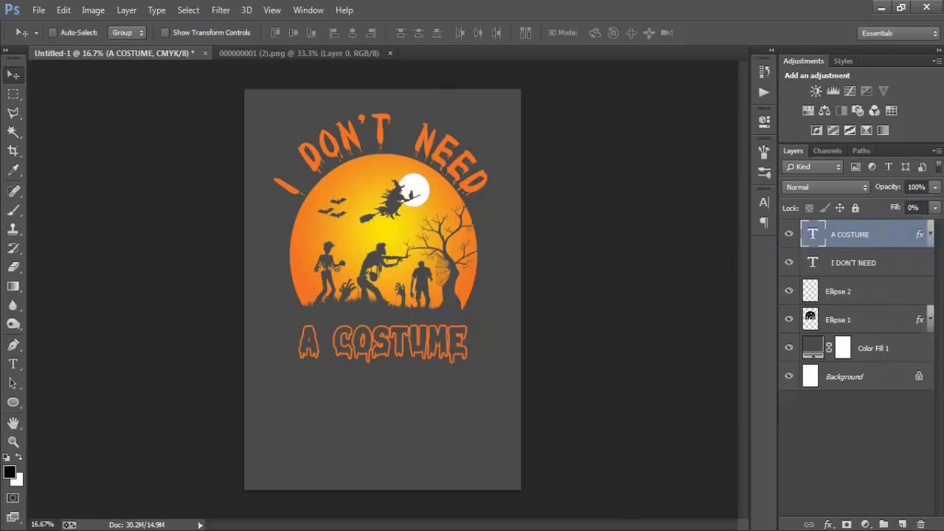
- Add a new top text layer reading "2022 IS" in orange Melted Monster and place it centrally beneath A COSTUME
{"action": "left_click", "coordinate": [903, 522]}
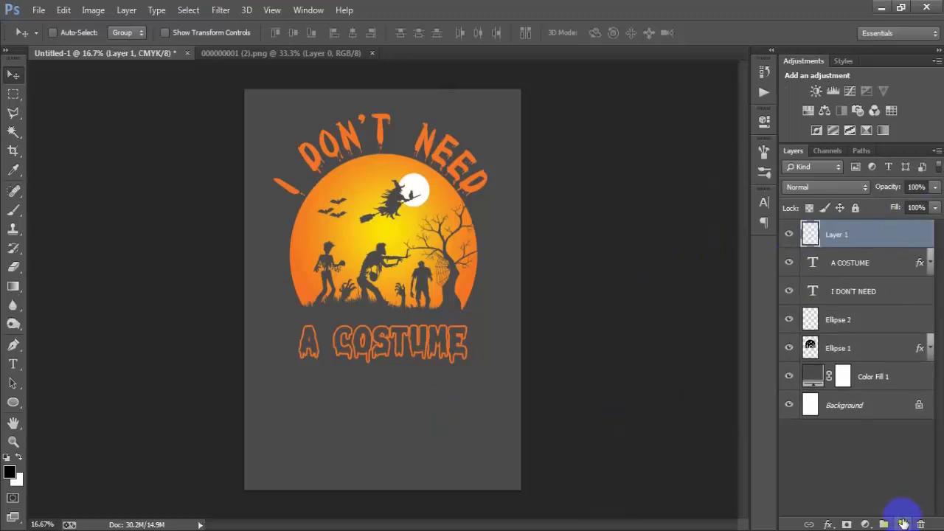
{"action": "left_click", "coordinate": [12, 364]}
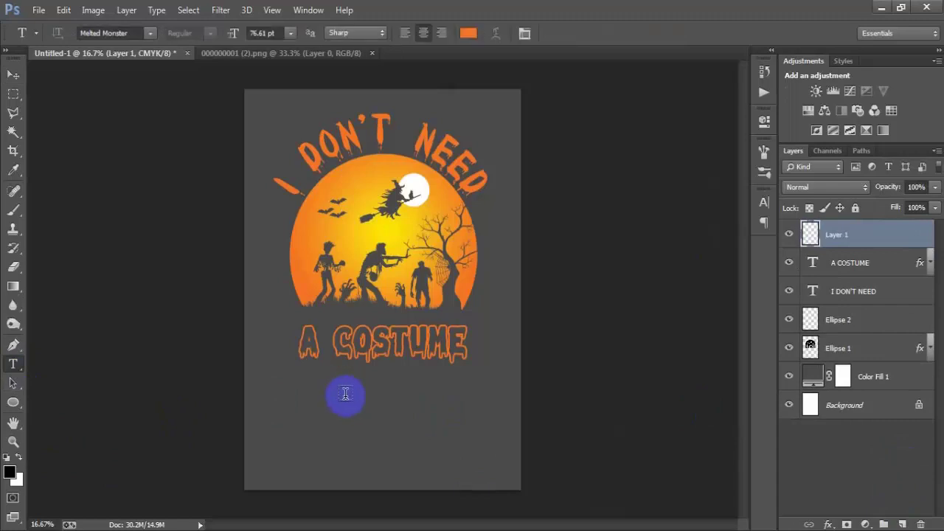
{"action": "left_click", "coordinate": [411, 418]}
{"action": "type", "text": "2022 IS"}
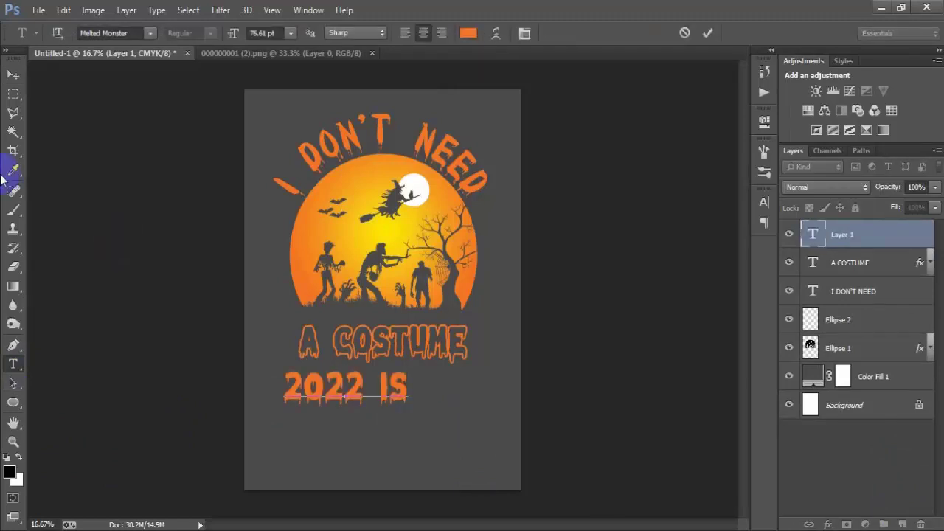
{"action": "left_click", "coordinate": [13, 75]}
{"action": "left_click_drag", "start_coordinate": [310, 394], "coordinate": [347, 395]}
- Scale the 2022 IS text proportionally to 89.39% and centre it horizontally on the Background
{"action": "key", "text": "ctrl+t"}
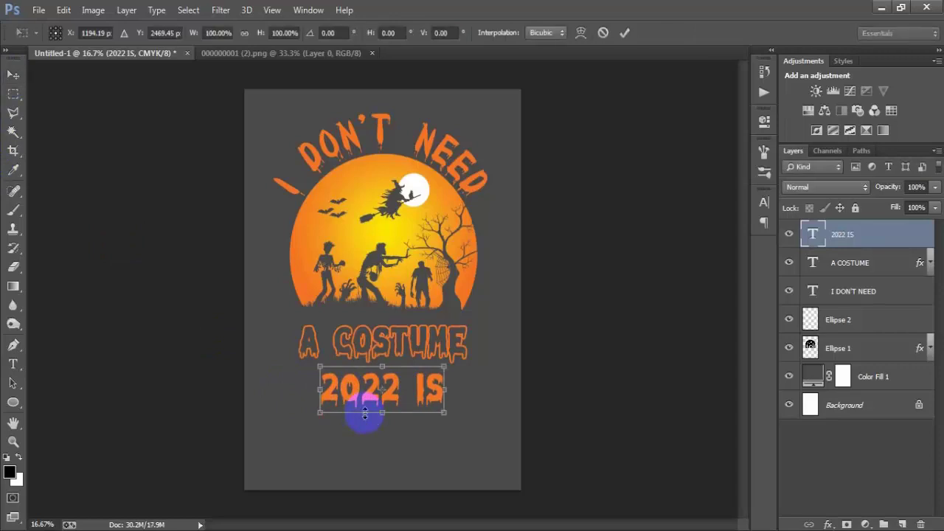
{"action": "left_click_drag", "start_coordinate": [441, 418], "coordinate": [435, 415]}
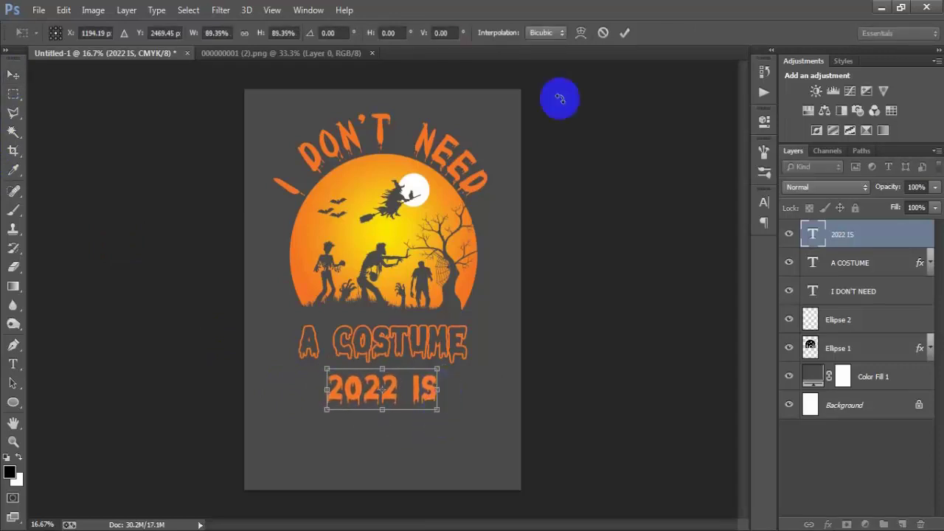
{"action": "left_click", "coordinate": [625, 32]}
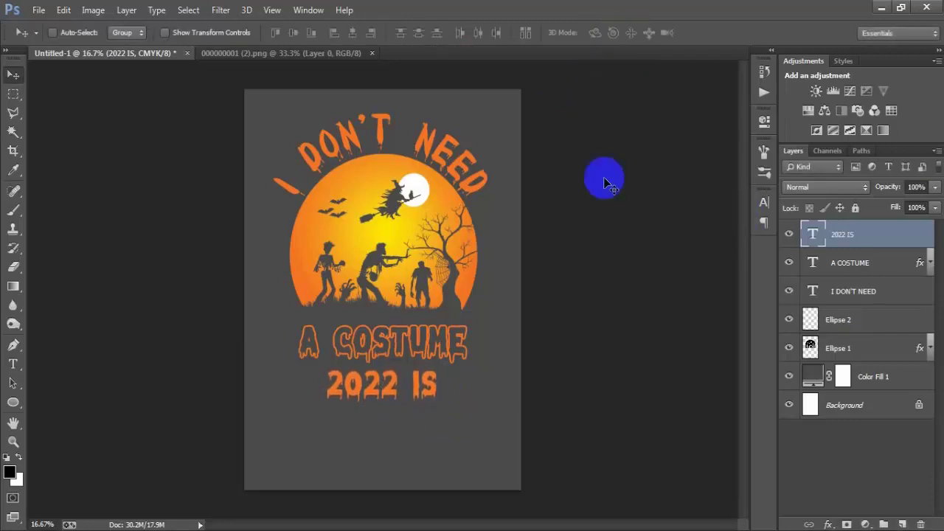
{"action": "left_click", "coordinate": [875, 405], "text": "ctrl"}
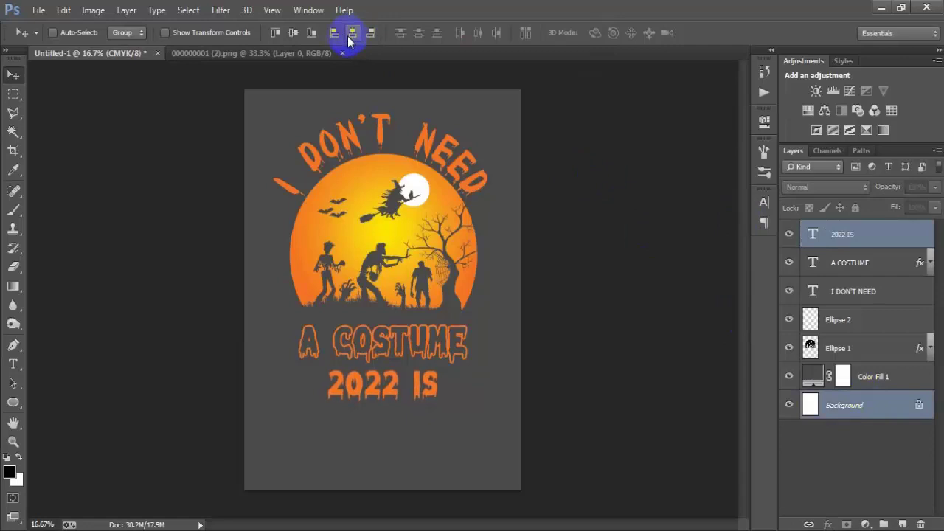
- Give 2022 IS a 14 px outside stroke in sampled orange f47422, set its fill to 0%, and collapse its effects
{"action": "double_click", "coordinate": [874, 234]}
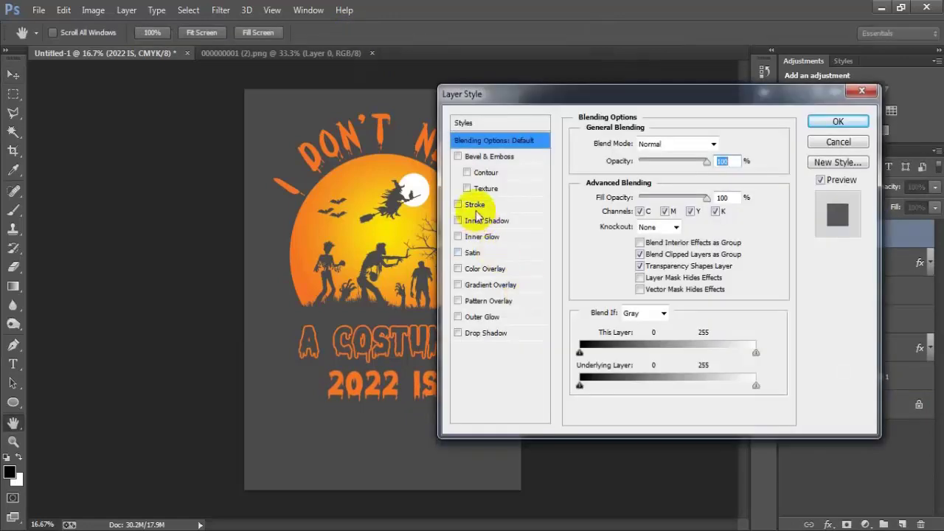
{"action": "left_click", "coordinate": [483, 205]}
{"action": "left_click", "coordinate": [609, 247]}
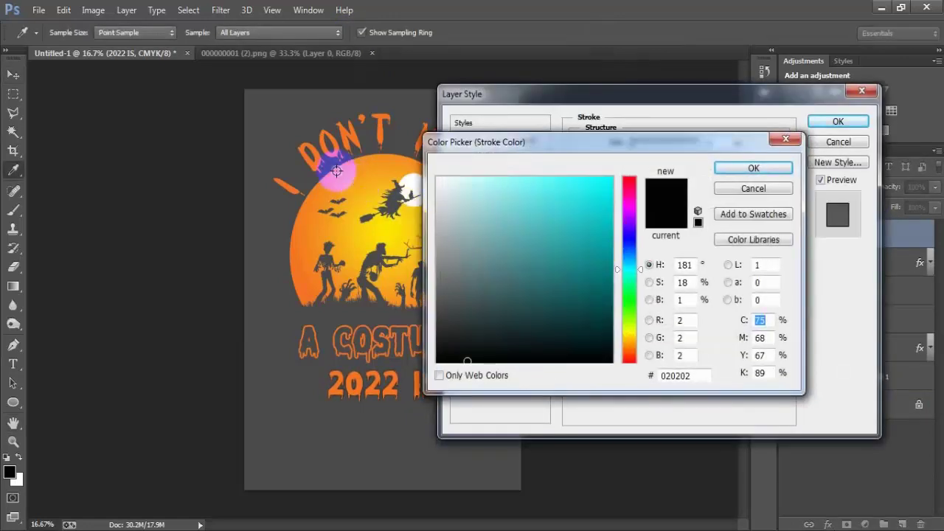
{"action": "left_click", "coordinate": [315, 165]}
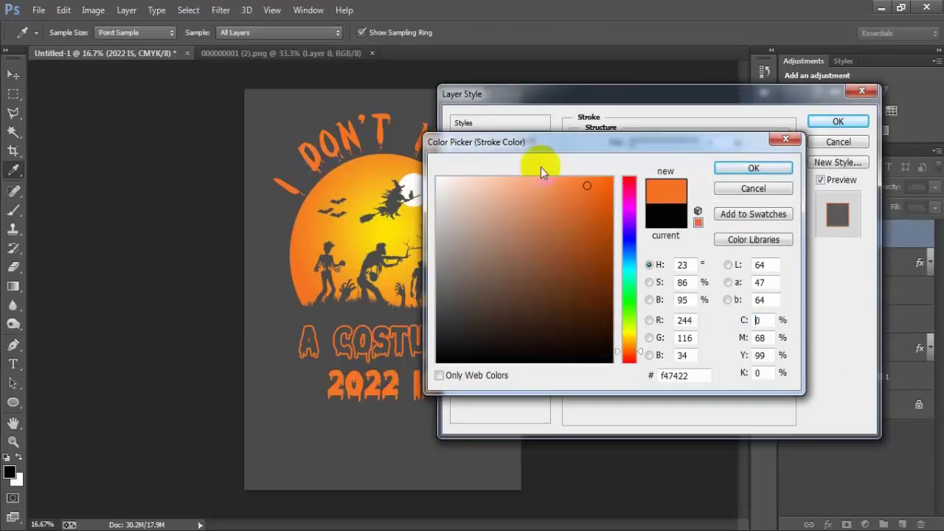
{"action": "left_click", "coordinate": [767, 169]}
{"action": "type", "text": "0"}
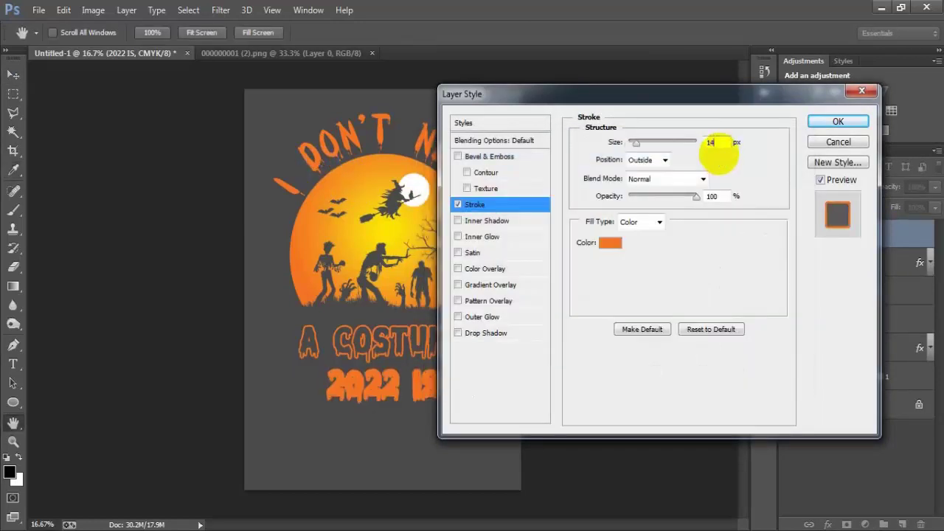
{"action": "left_click", "coordinate": [838, 121]}
{"action": "left_click_drag", "start_coordinate": [934, 208], "coordinate": [853, 228]}
{"action": "left_click", "coordinate": [930, 236]}
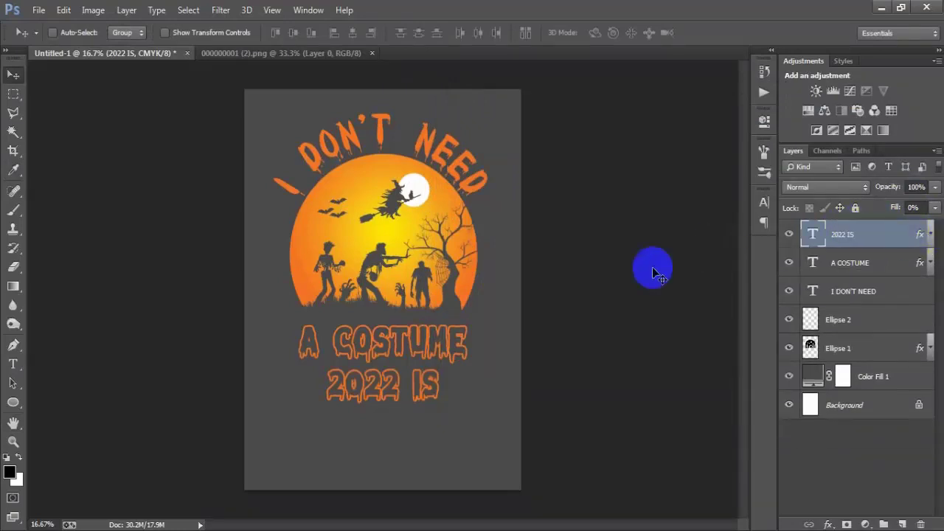
{"action": "left_click", "coordinate": [38, 11]}
{"action": "left_click", "coordinate": [76, 229]}
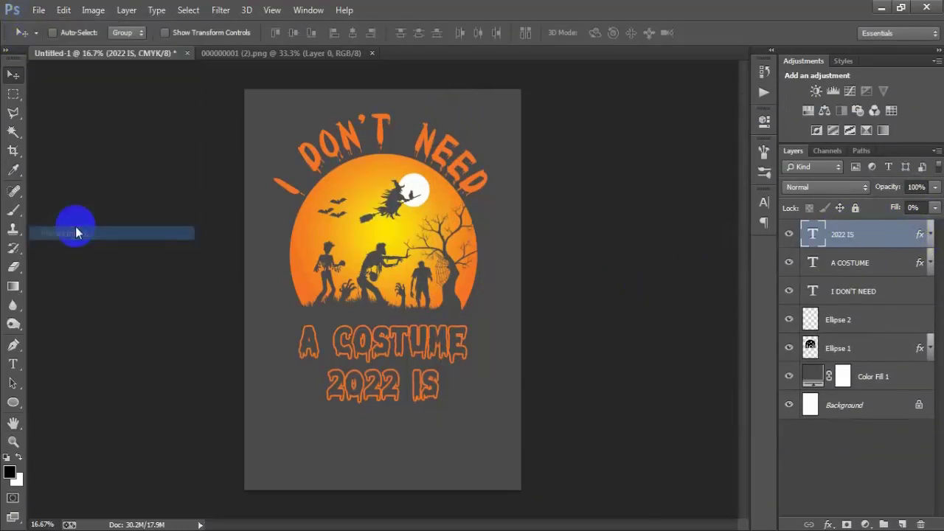
{"action": "left_click", "coordinate": [161, 296]}
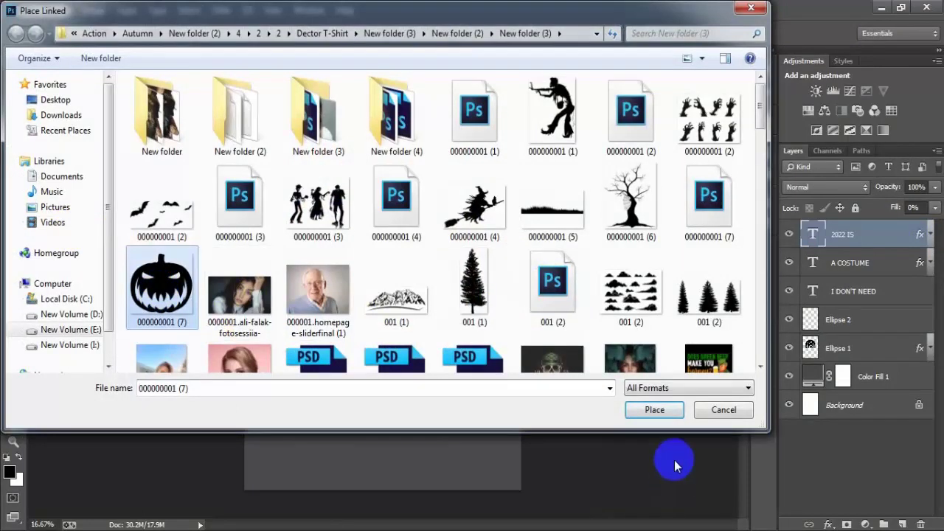
{"action": "left_click", "coordinate": [654, 410]}
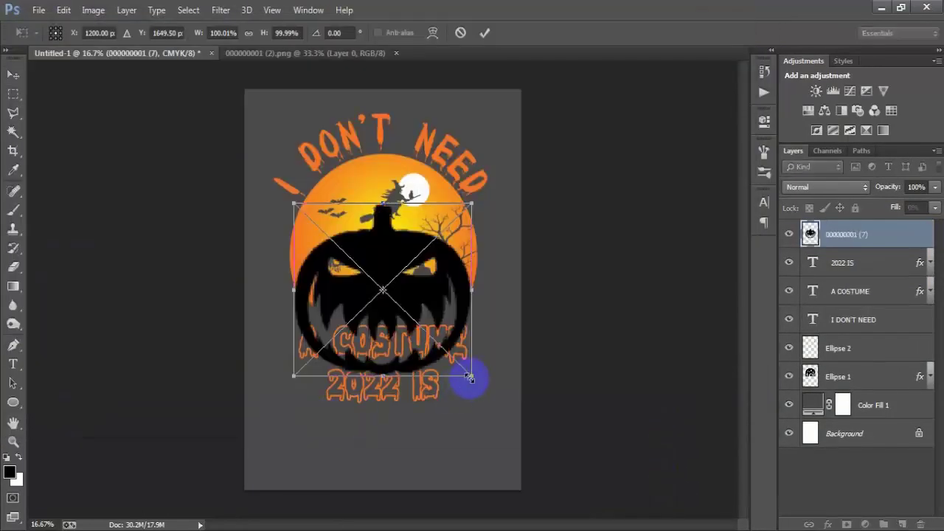
{"action": "left_click_drag", "start_coordinate": [470, 377], "coordinate": [312, 371]}
{"action": "left_click", "coordinate": [485, 32]}
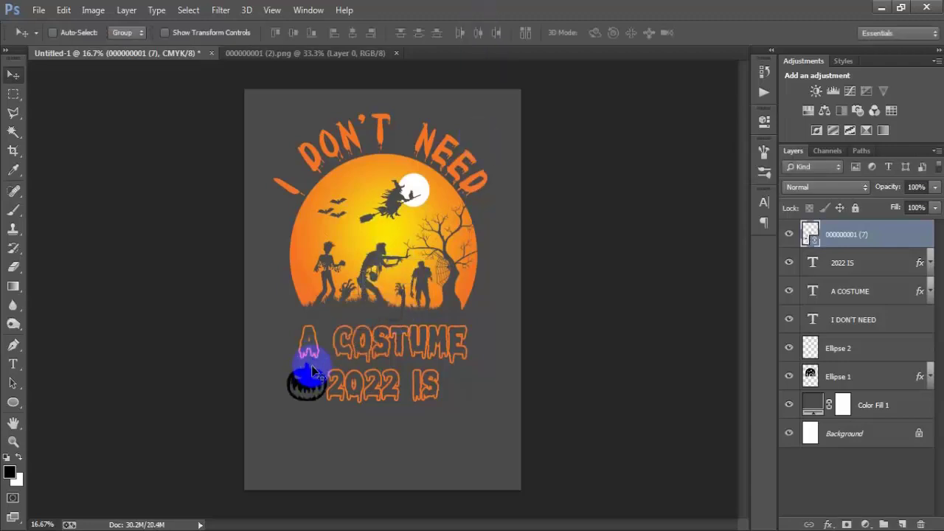
- Scale the pumpkin image down proportionally to about 17.5% around its centre, beside the 2022 IS text
{"action": "key", "text": "ctrl+t"}
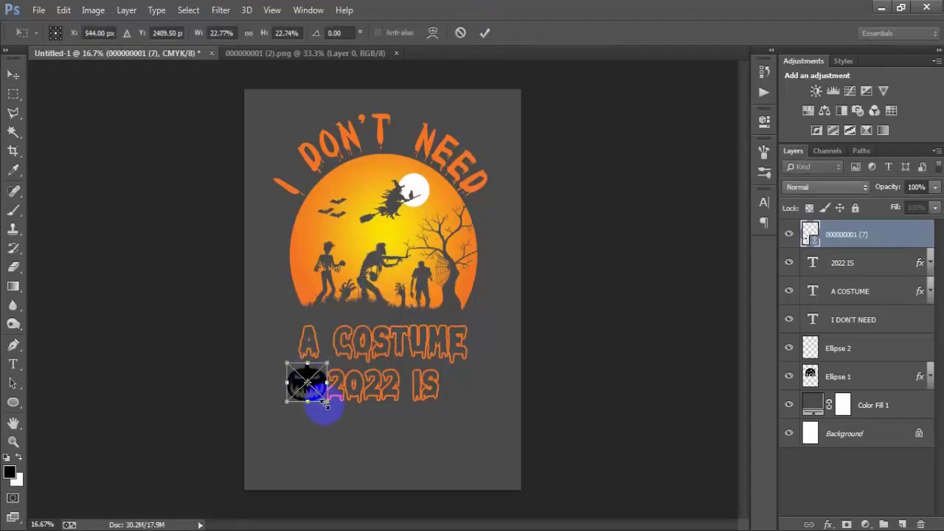
{"action": "left_click_drag", "start_coordinate": [326, 404], "coordinate": [322, 397]}
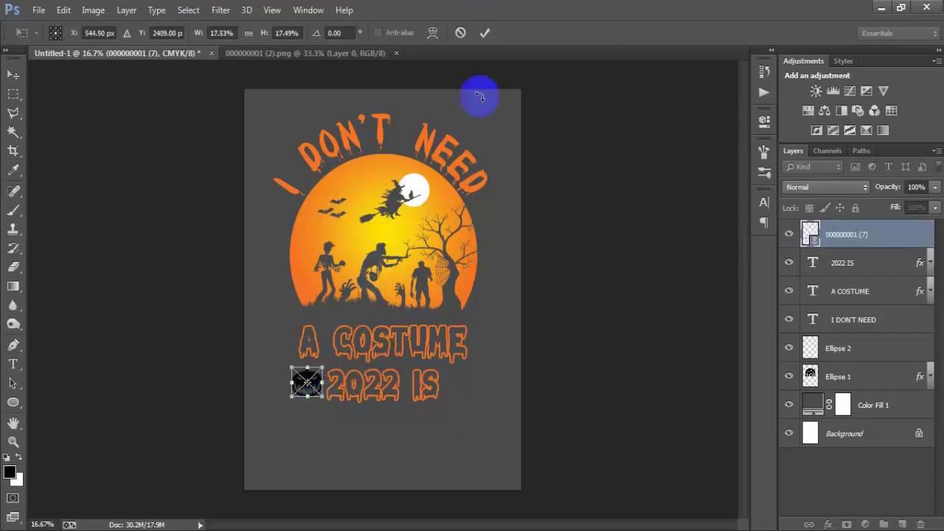
{"action": "left_click", "coordinate": [484, 33]}
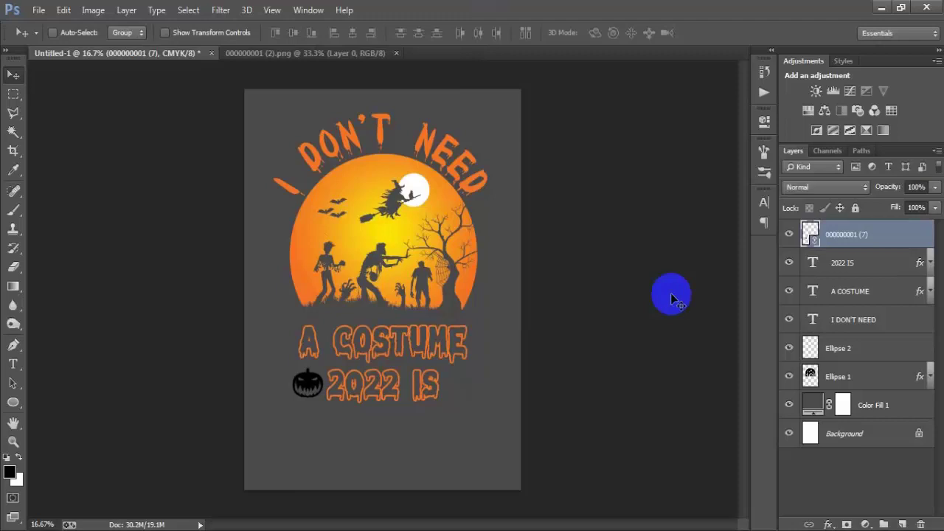
- Add a Gradient Overlay to the pumpkin layer and set the gradient's end colour stop to F37321
{"action": "double_click", "coordinate": [921, 237]}
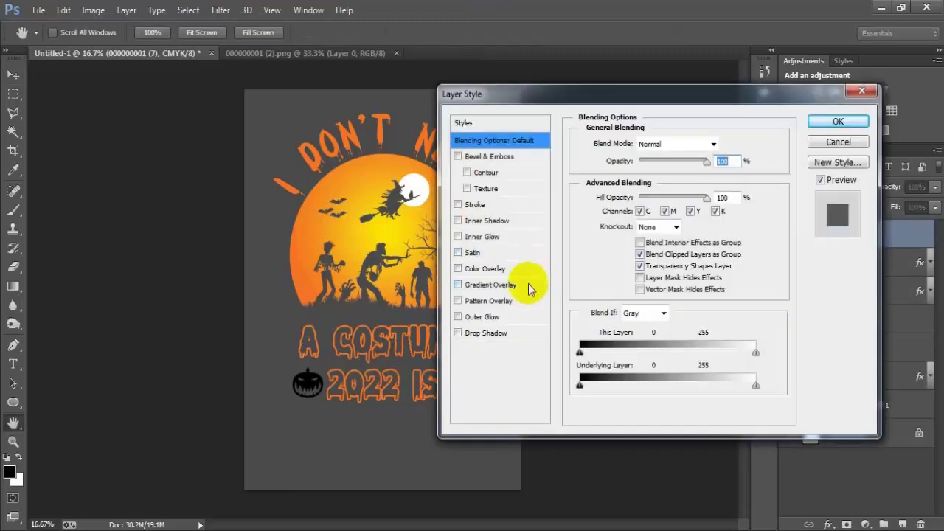
{"action": "left_click", "coordinate": [528, 287]}
{"action": "left_click", "coordinate": [630, 180]}
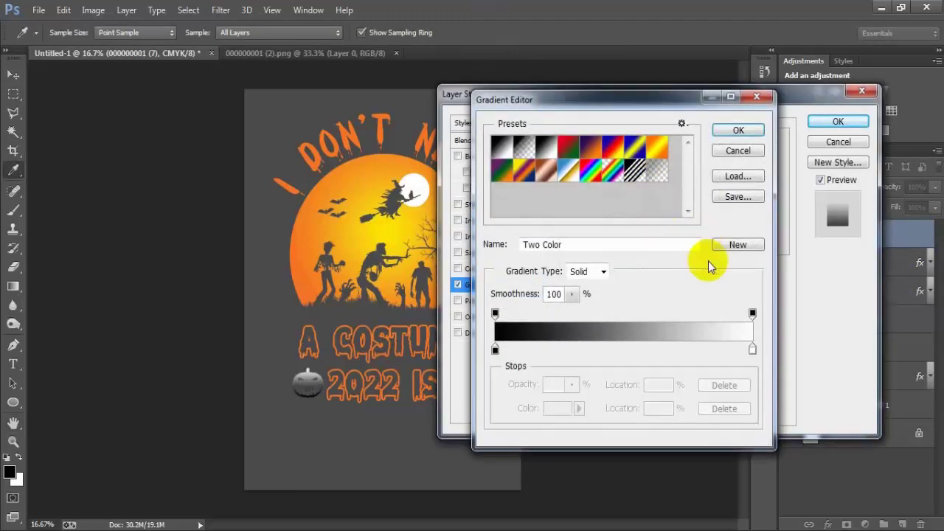
{"action": "left_click", "coordinate": [752, 349]}
{"action": "left_click", "coordinate": [558, 408]}
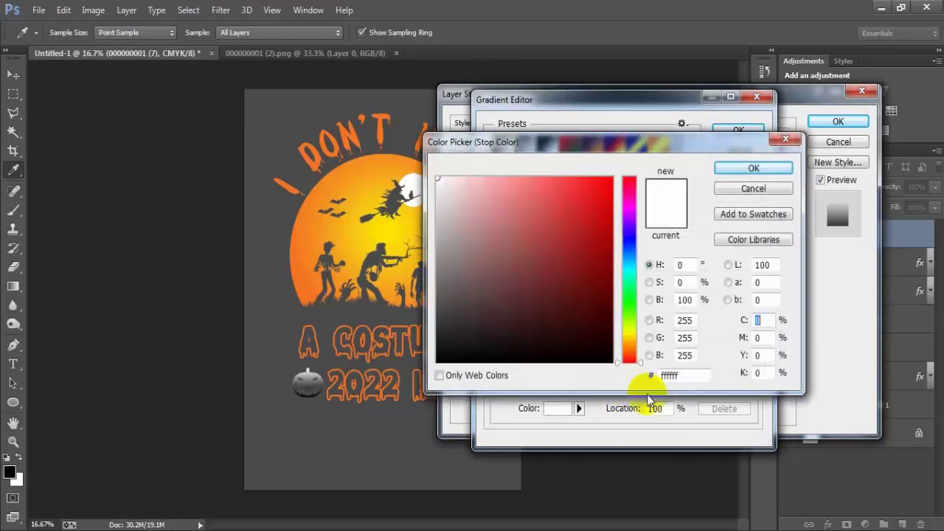
{"action": "double_click", "coordinate": [686, 375]}
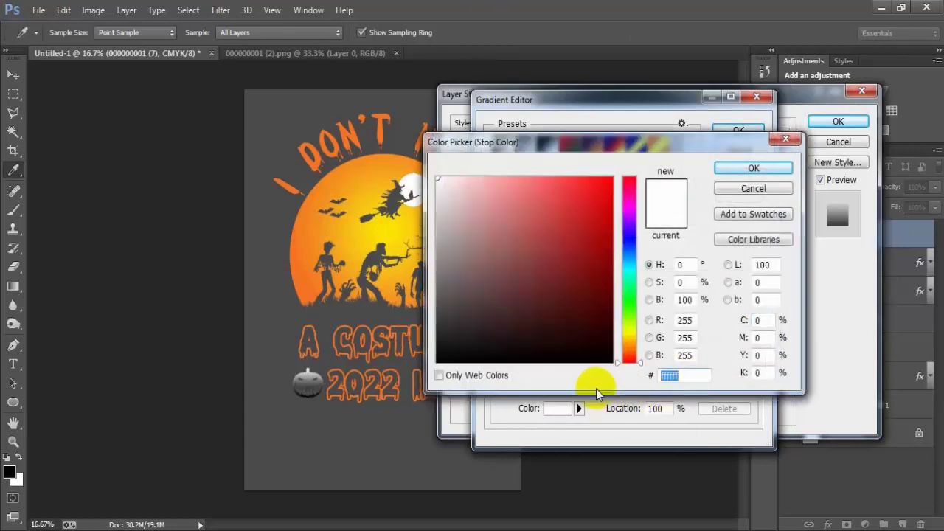
{"action": "type", "text": "F37321"}
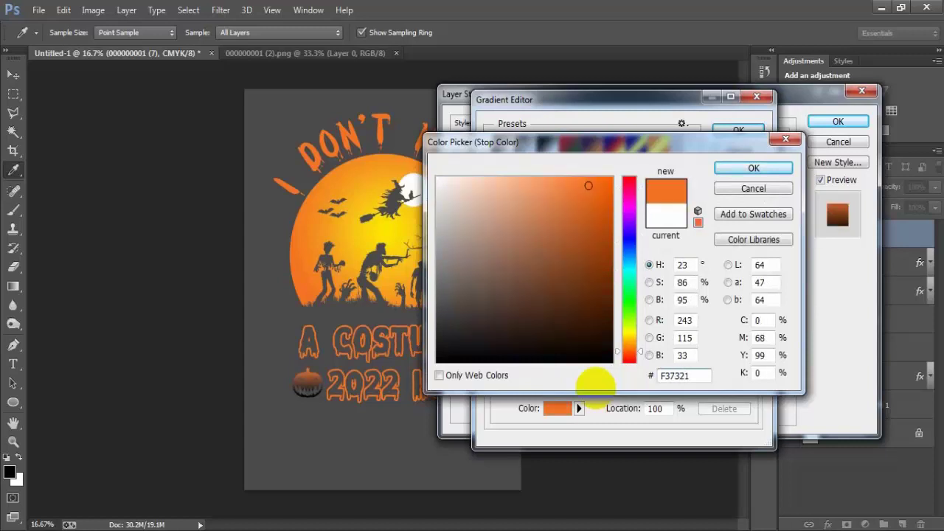
{"action": "key", "text": "Return"}
- Set the start colour stop of the pumpkin's gradient to FEEA00 and accept the gradient
{"action": "left_click", "coordinate": [496, 349]}
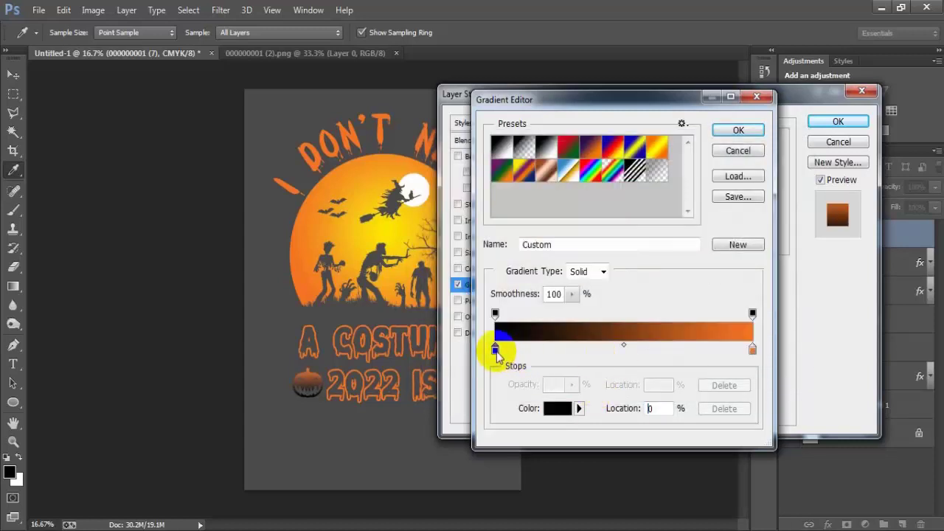
{"action": "left_click", "coordinate": [546, 410]}
{"action": "left_click_drag", "start_coordinate": [687, 375], "coordinate": [659, 375]}
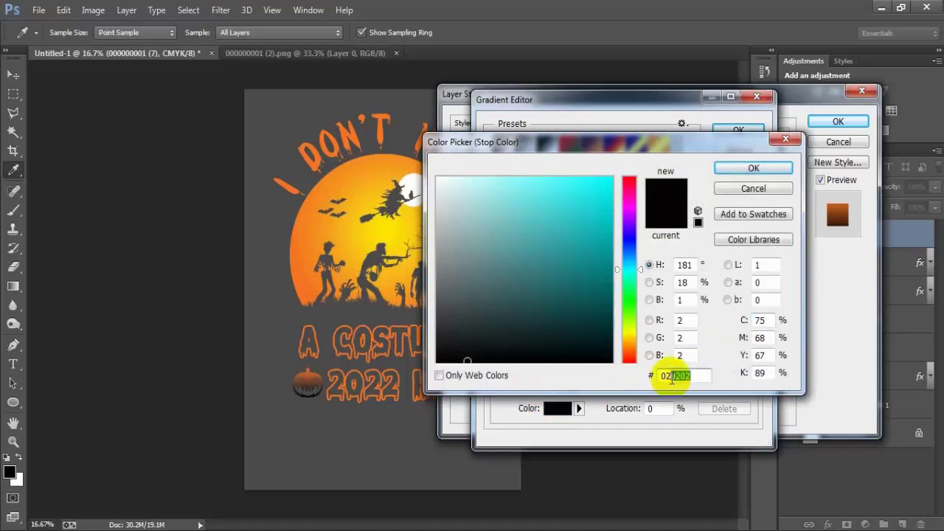
{"action": "type", "text": "FE"}
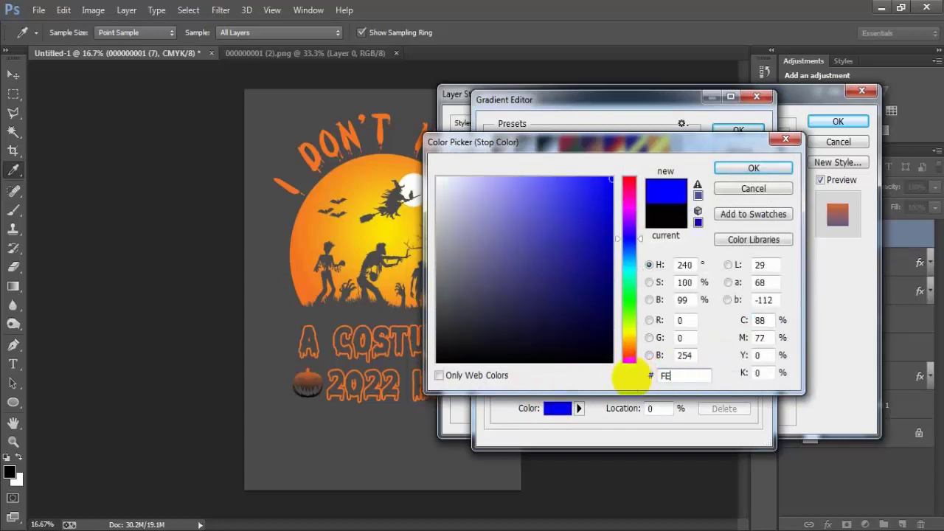
{"action": "type", "text": "EA00"}
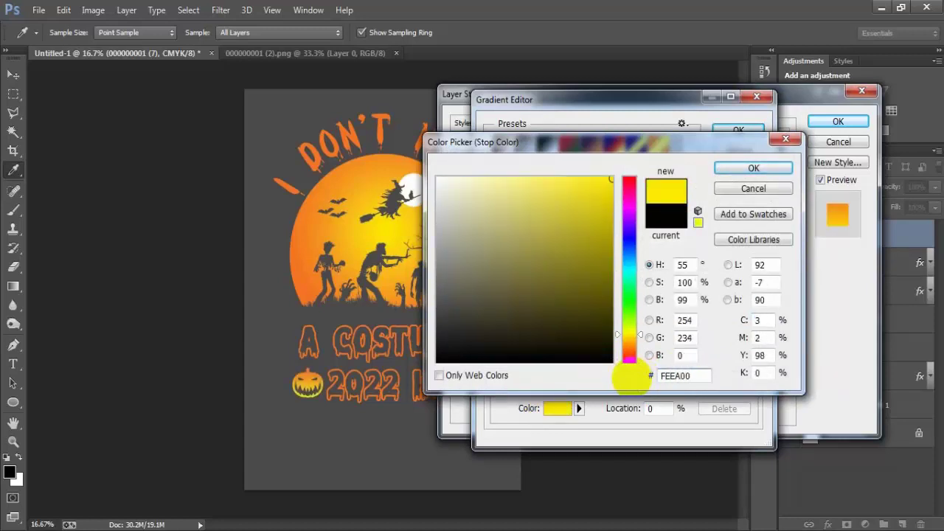
{"action": "key", "text": "Return"}
{"action": "left_click", "coordinate": [739, 130]}
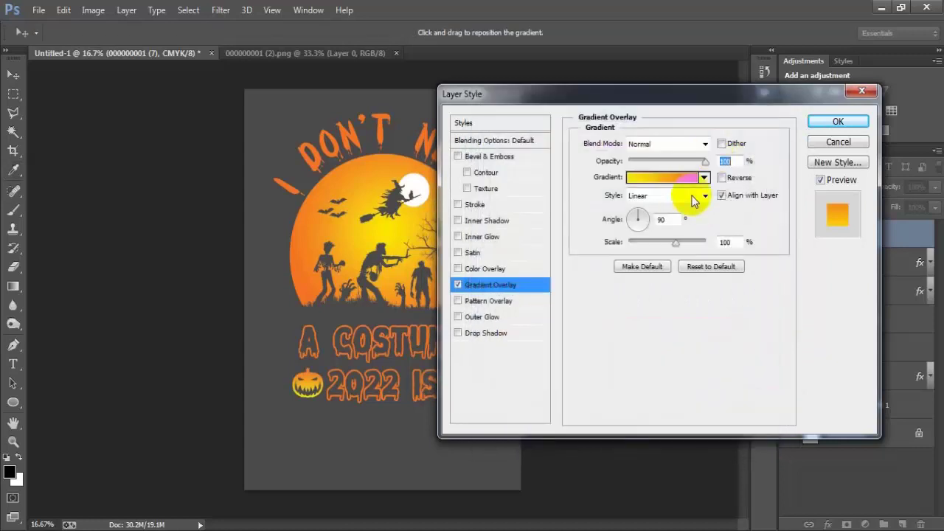
- Make the pumpkin's gradient overlay Radial, apply the layer style, and collapse the layer's effects
{"action": "left_click", "coordinate": [701, 196]}
{"action": "left_click", "coordinate": [675, 223]}
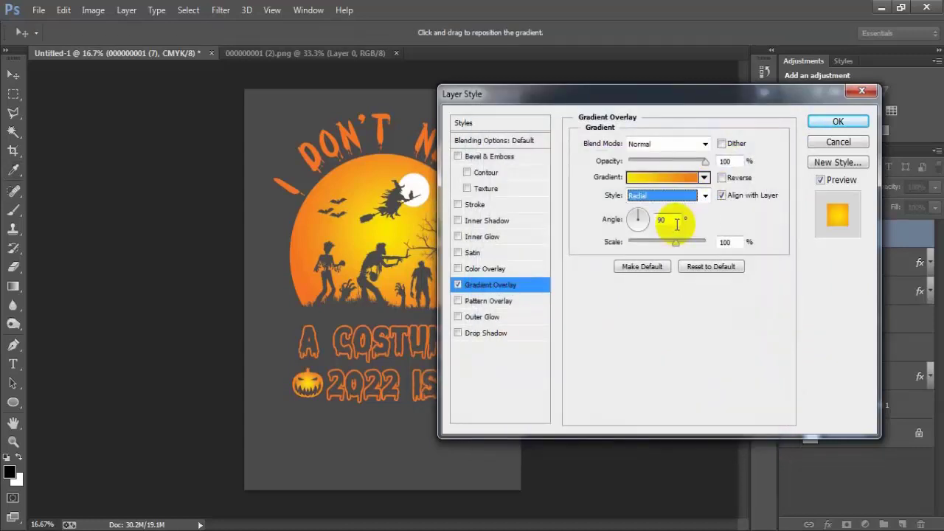
{"action": "left_click", "coordinate": [838, 121]}
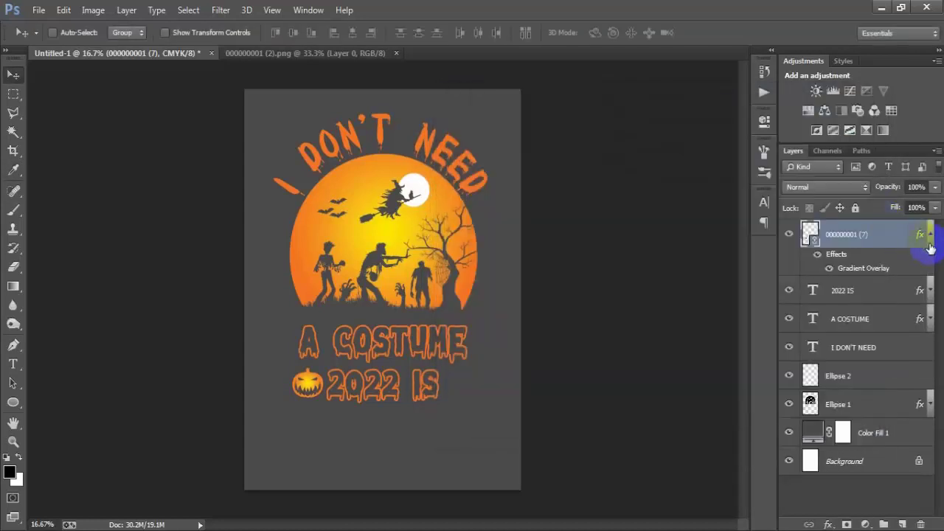
{"action": "left_click", "coordinate": [929, 244]}
- Place a duplicate of the pumpkin just after 2022 IS and distribute both pumpkins and the text evenly by their horizontal centres
{"action": "key", "text": "ctrl+j"}
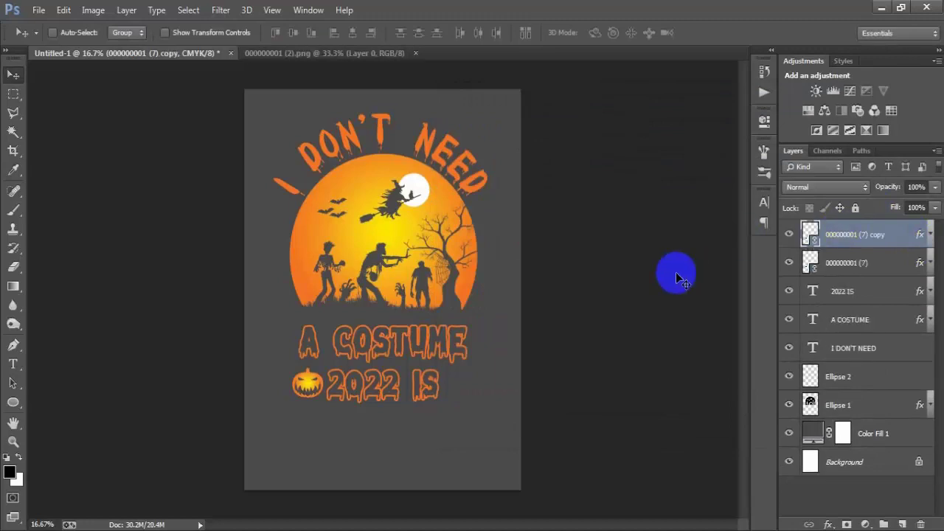
{"action": "left_click_drag", "start_coordinate": [304, 385], "coordinate": [459, 402]}
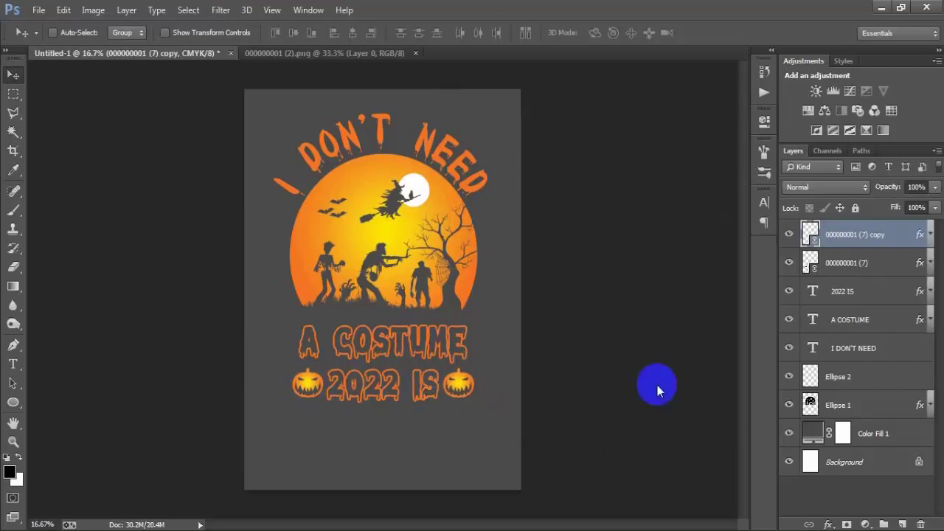
{"action": "left_click", "coordinate": [879, 289], "text": "ctrl"}
{"action": "left_click", "coordinate": [879, 260], "text": "ctrl"}
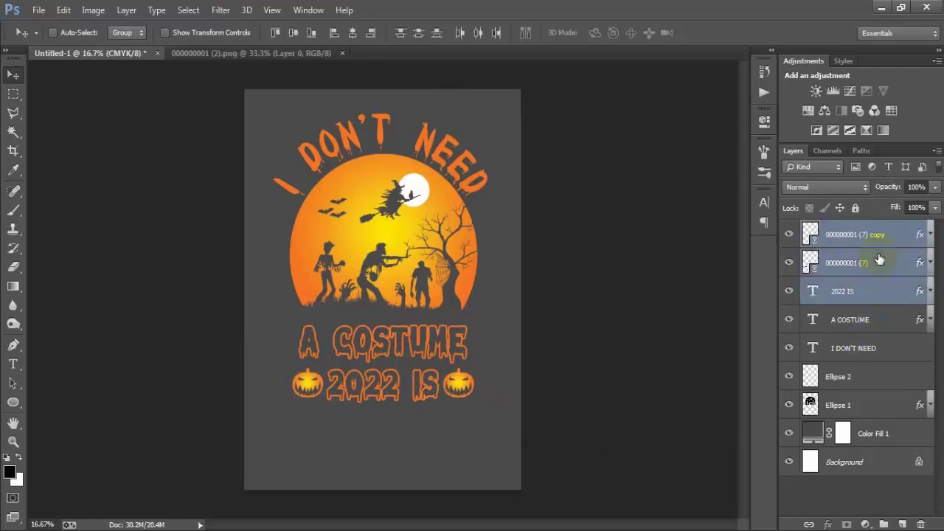
{"action": "left_click", "coordinate": [481, 34]}
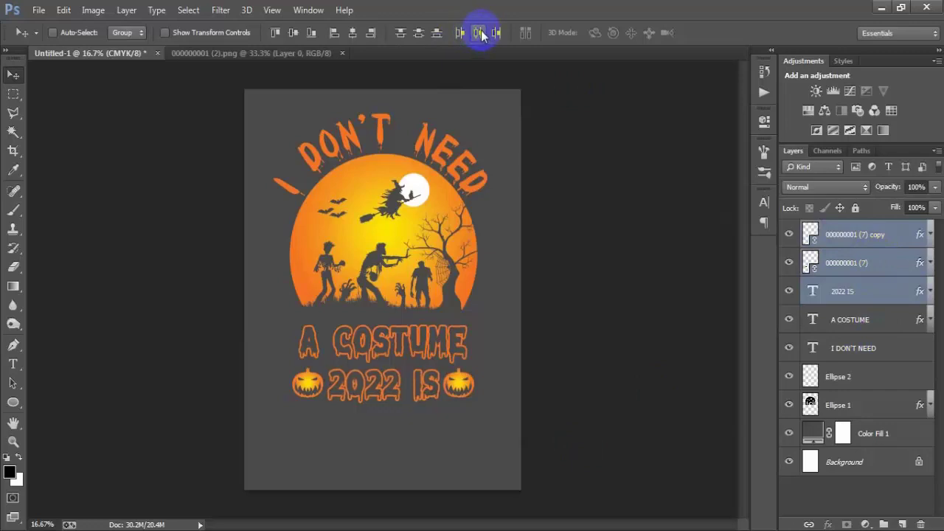
- Add a top text layer reading "SCARY ENOUGH" beneath 2022 IS, in the same orange-outlined lettering with 0% fill
{"action": "left_click", "coordinate": [853, 265]}
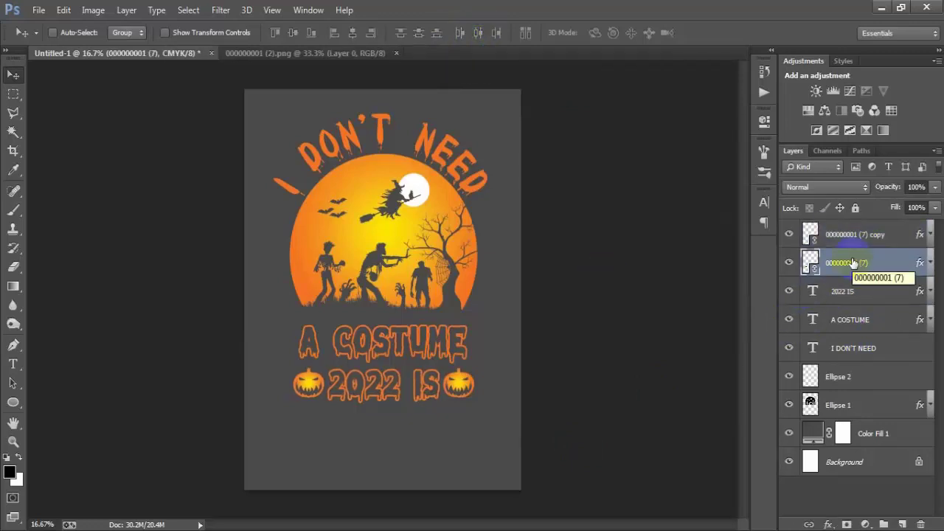
{"action": "left_click", "coordinate": [848, 293]}
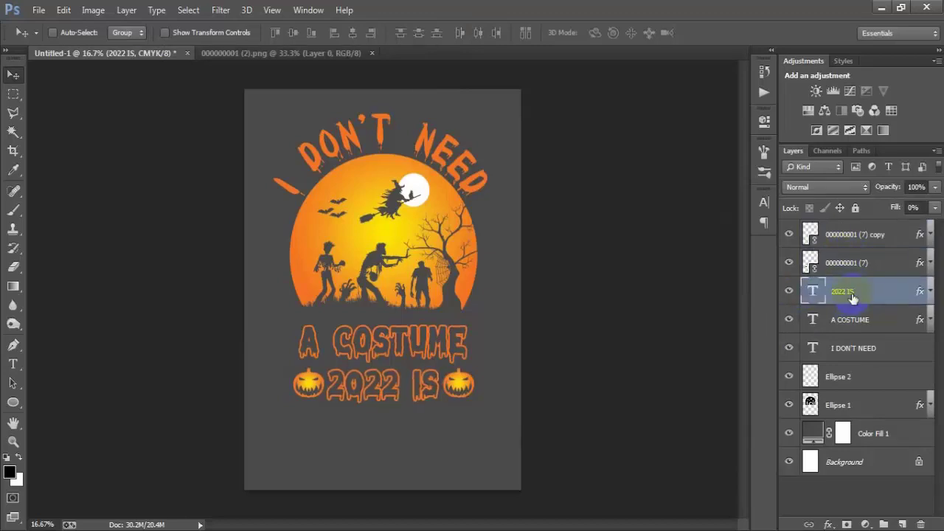
{"action": "left_click", "coordinate": [852, 233]}
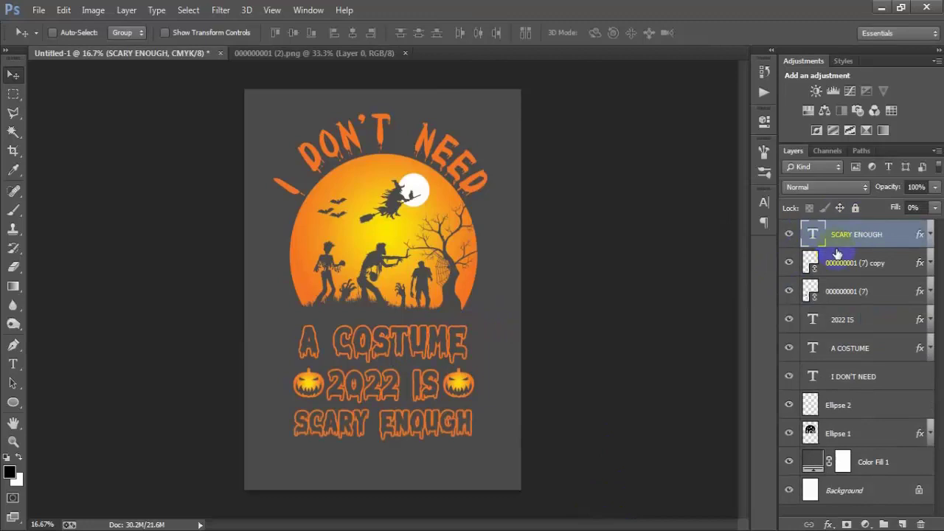
- Group all layers from SCARY ENOUGH down to Ellipse 1 and enlarge the group proportionally to nearly fill the canvas
{"action": "left_click", "coordinate": [848, 431], "text": "shift"}
{"action": "key", "text": "ctrl+g"}
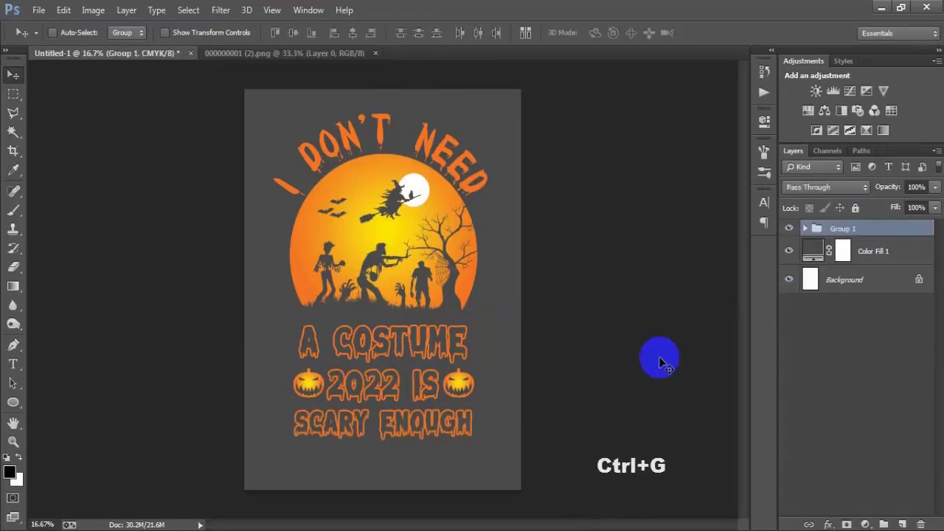
{"action": "key", "text": "ctrl+t"}
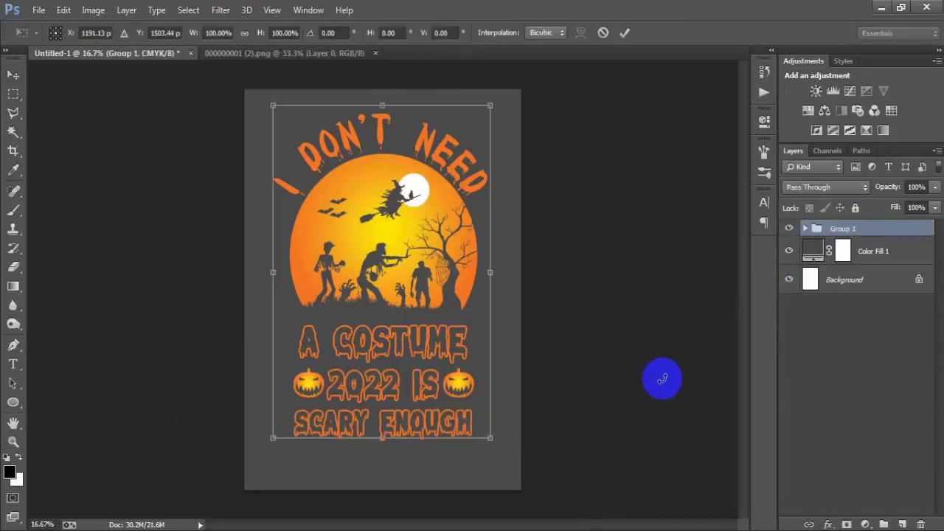
{"action": "left_click_drag", "start_coordinate": [492, 437], "coordinate": [516, 451]}
{"action": "left_click_drag", "start_coordinate": [410, 281], "coordinate": [420, 290]}
{"action": "left_click", "coordinate": [626, 33]}
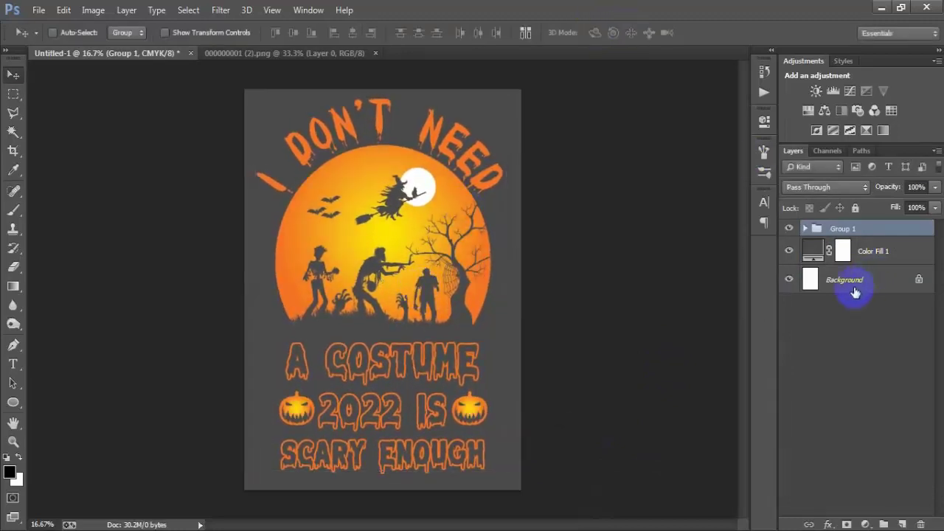
- Centre the artwork group horizontally on the Background layer
{"action": "left_click", "coordinate": [853, 289]}
{"action": "left_click", "coordinate": [353, 33]}
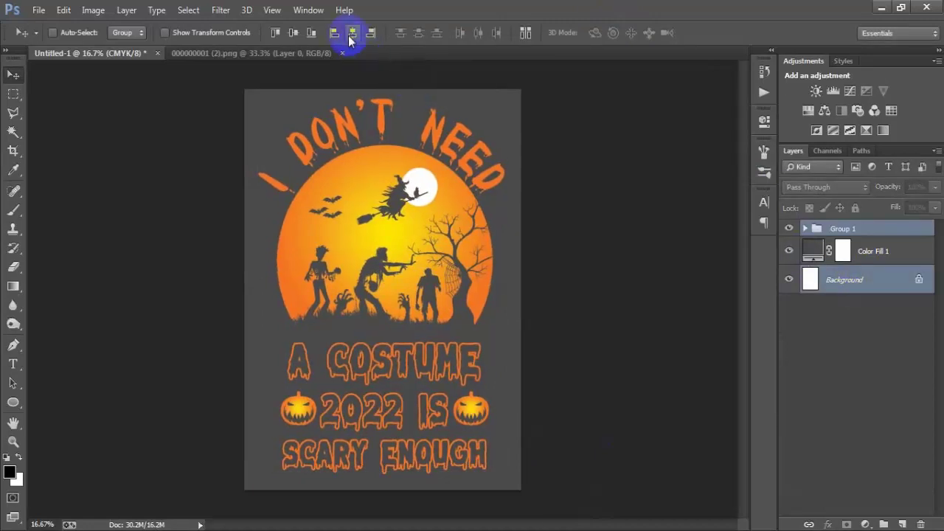
{"action": "left_click", "coordinate": [815, 231]}
- Change the Color Fill 1 background colour to black
{"action": "double_click", "coordinate": [824, 251]}
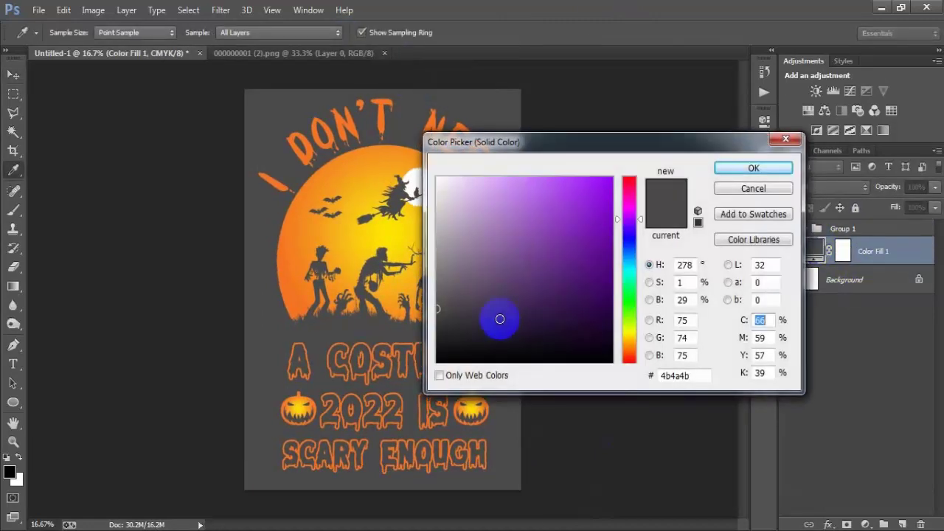
{"action": "left_click_drag", "start_coordinate": [497, 316], "coordinate": [379, 390]}
{"action": "left_click", "coordinate": [730, 169]}
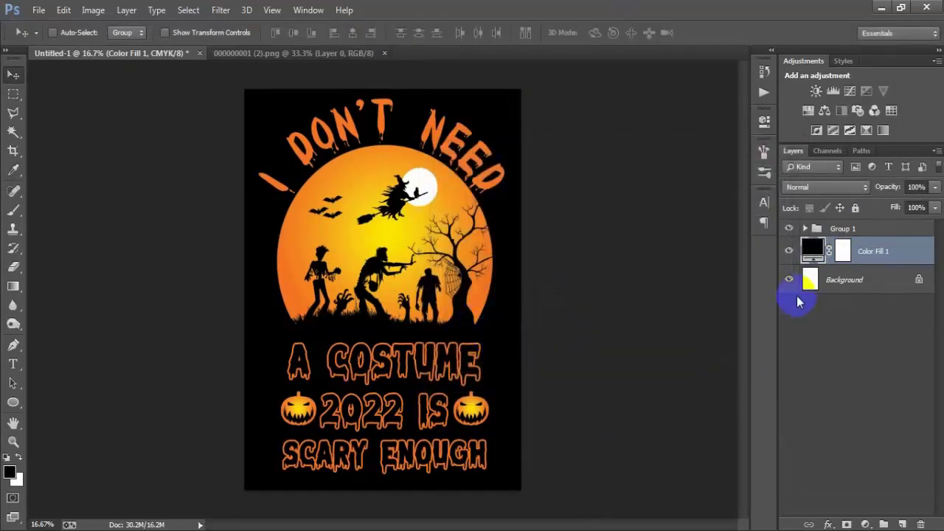
- Hide the Color Fill 1 and Background layers and export the design for web to the Desktop as a transparent PNG-24
{"action": "left_click", "coordinate": [789, 251]}
{"action": "key", "text": "shift+ctrl+alt+s"}
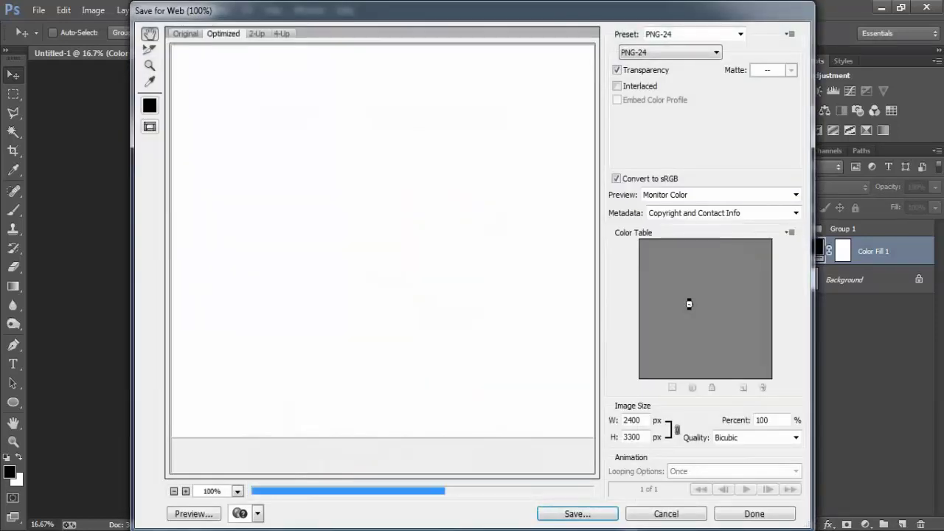
{"action": "left_click_drag", "start_coordinate": [467, 381], "coordinate": [266, 168]}
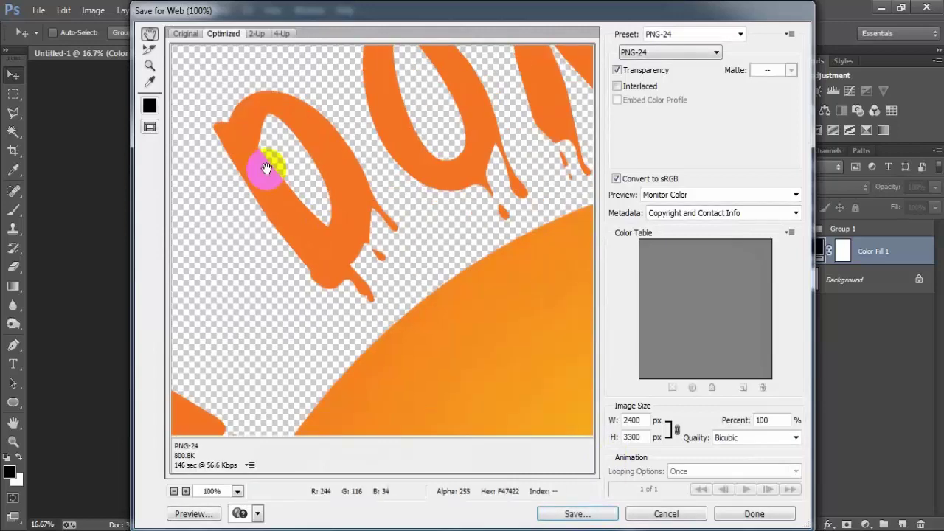
{"action": "left_click_drag", "start_coordinate": [508, 320], "coordinate": [306, 232]}
{"action": "left_click_drag", "start_coordinate": [468, 312], "coordinate": [238, 144]}
{"action": "left_click_drag", "start_coordinate": [422, 335], "coordinate": [284, 256]}
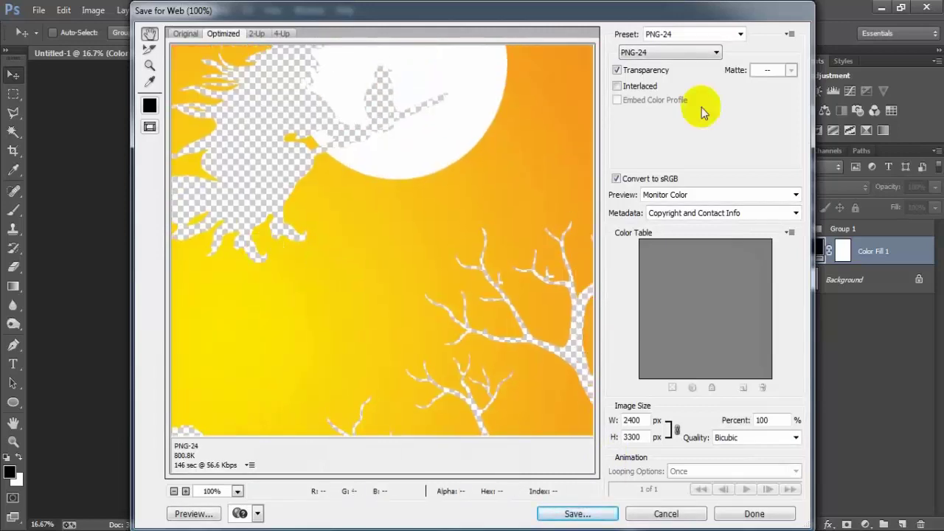
{"action": "left_click", "coordinate": [578, 514]}
{"action": "type", "text": "1"}
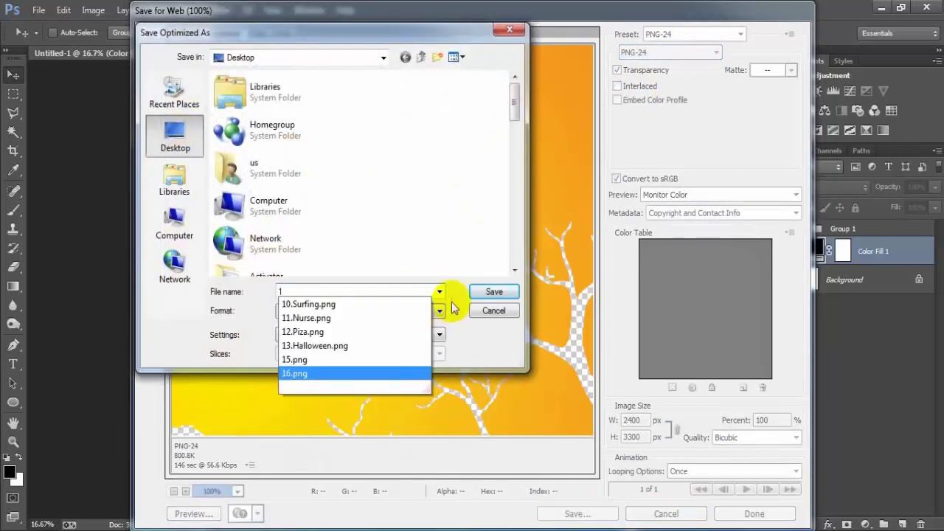
{"action": "left_click", "coordinate": [494, 292]}
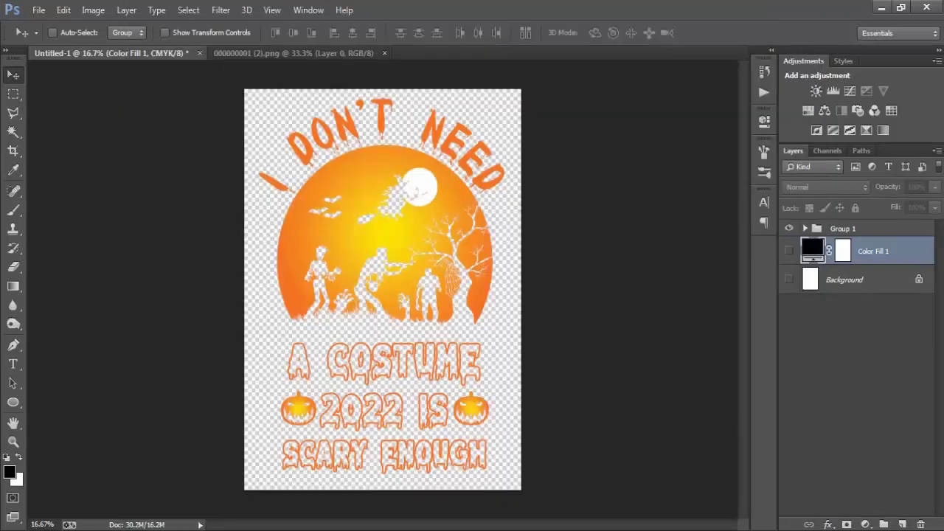
- Show the Background and Color Fill 1 layers again
{"action": "left_click", "coordinate": [789, 279]}
{"action": "left_click", "coordinate": [788, 251]}
- Preview the design on teal 4aacb4, magenta and green by changing Color Fill 1, and finish on black 000000
{"action": "double_click", "coordinate": [812, 250]}
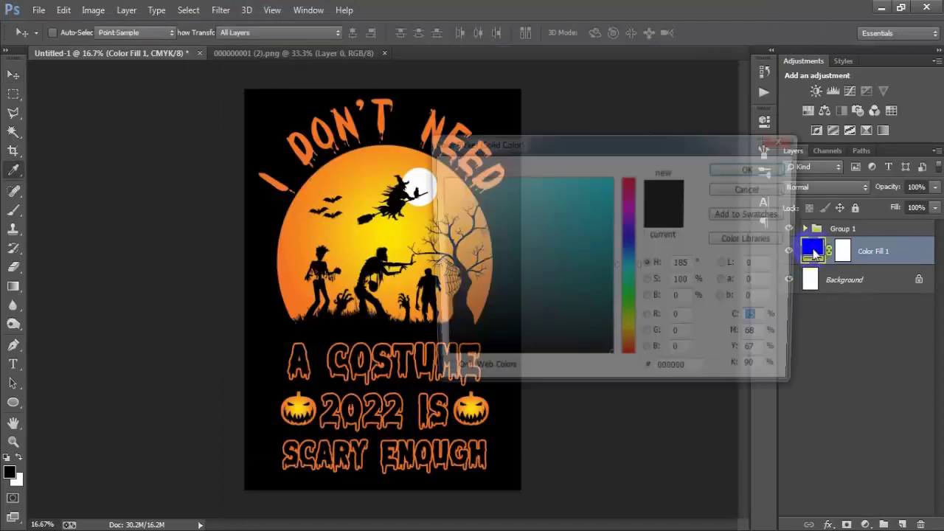
{"action": "left_click", "coordinate": [539, 230]}
{"action": "left_click_drag", "start_coordinate": [583, 143], "coordinate": [677, 140]}
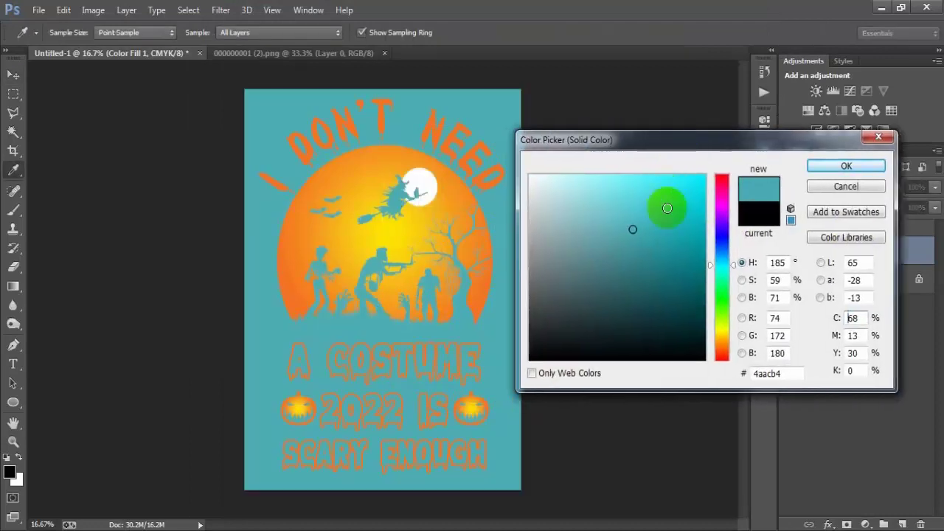
{"action": "left_click", "coordinate": [723, 196]}
{"action": "left_click", "coordinate": [694, 239]}
{"action": "left_click", "coordinate": [696, 265]}
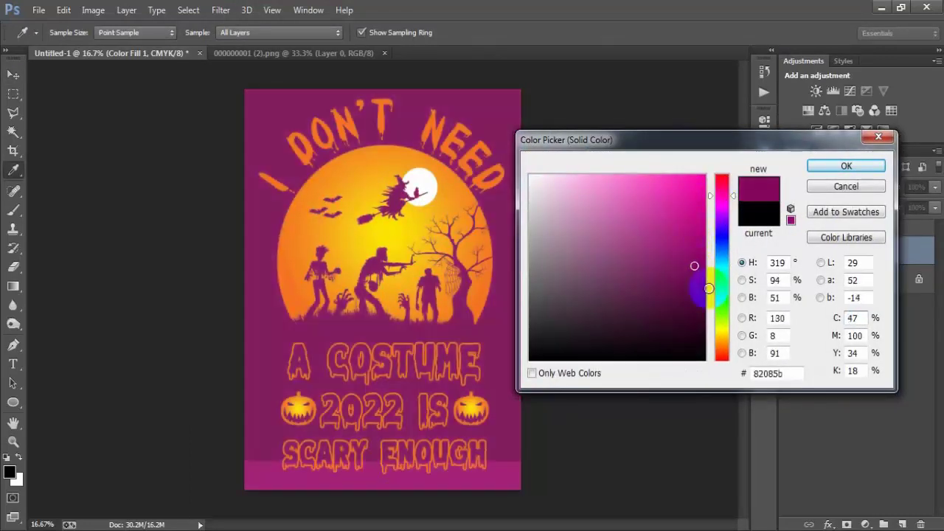
{"action": "left_click", "coordinate": [722, 294]}
{"action": "mouse_move", "coordinate": [691, 286]}
{"action": "left_mouse_down"}
{"action": "mouse_move", "coordinate": [687, 280]}
{"action": "mouse_move", "coordinate": [688, 337]}
{"action": "left_mouse_up"}
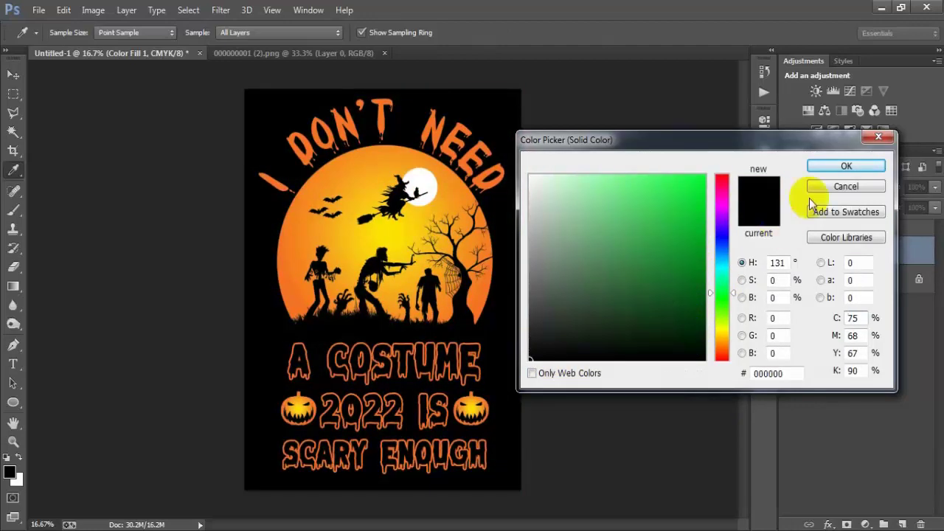
{"action": "left_click", "coordinate": [826, 172]}
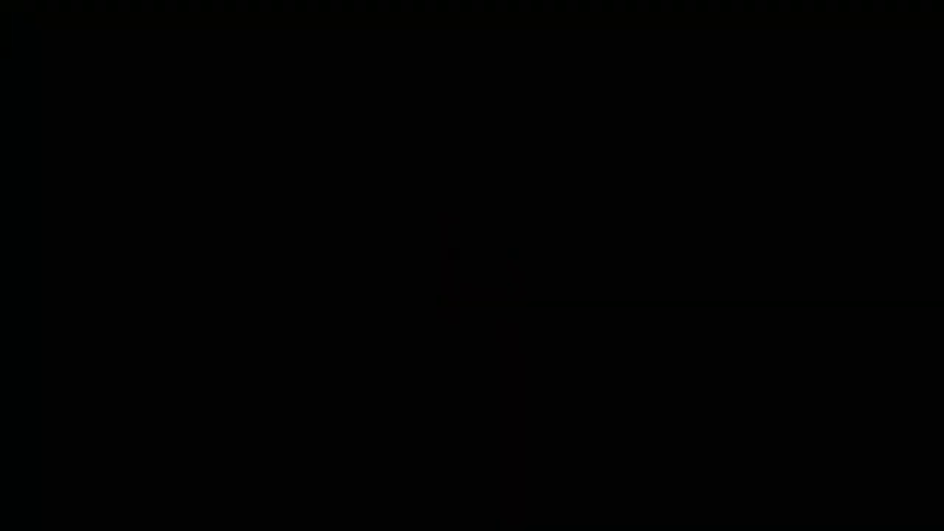